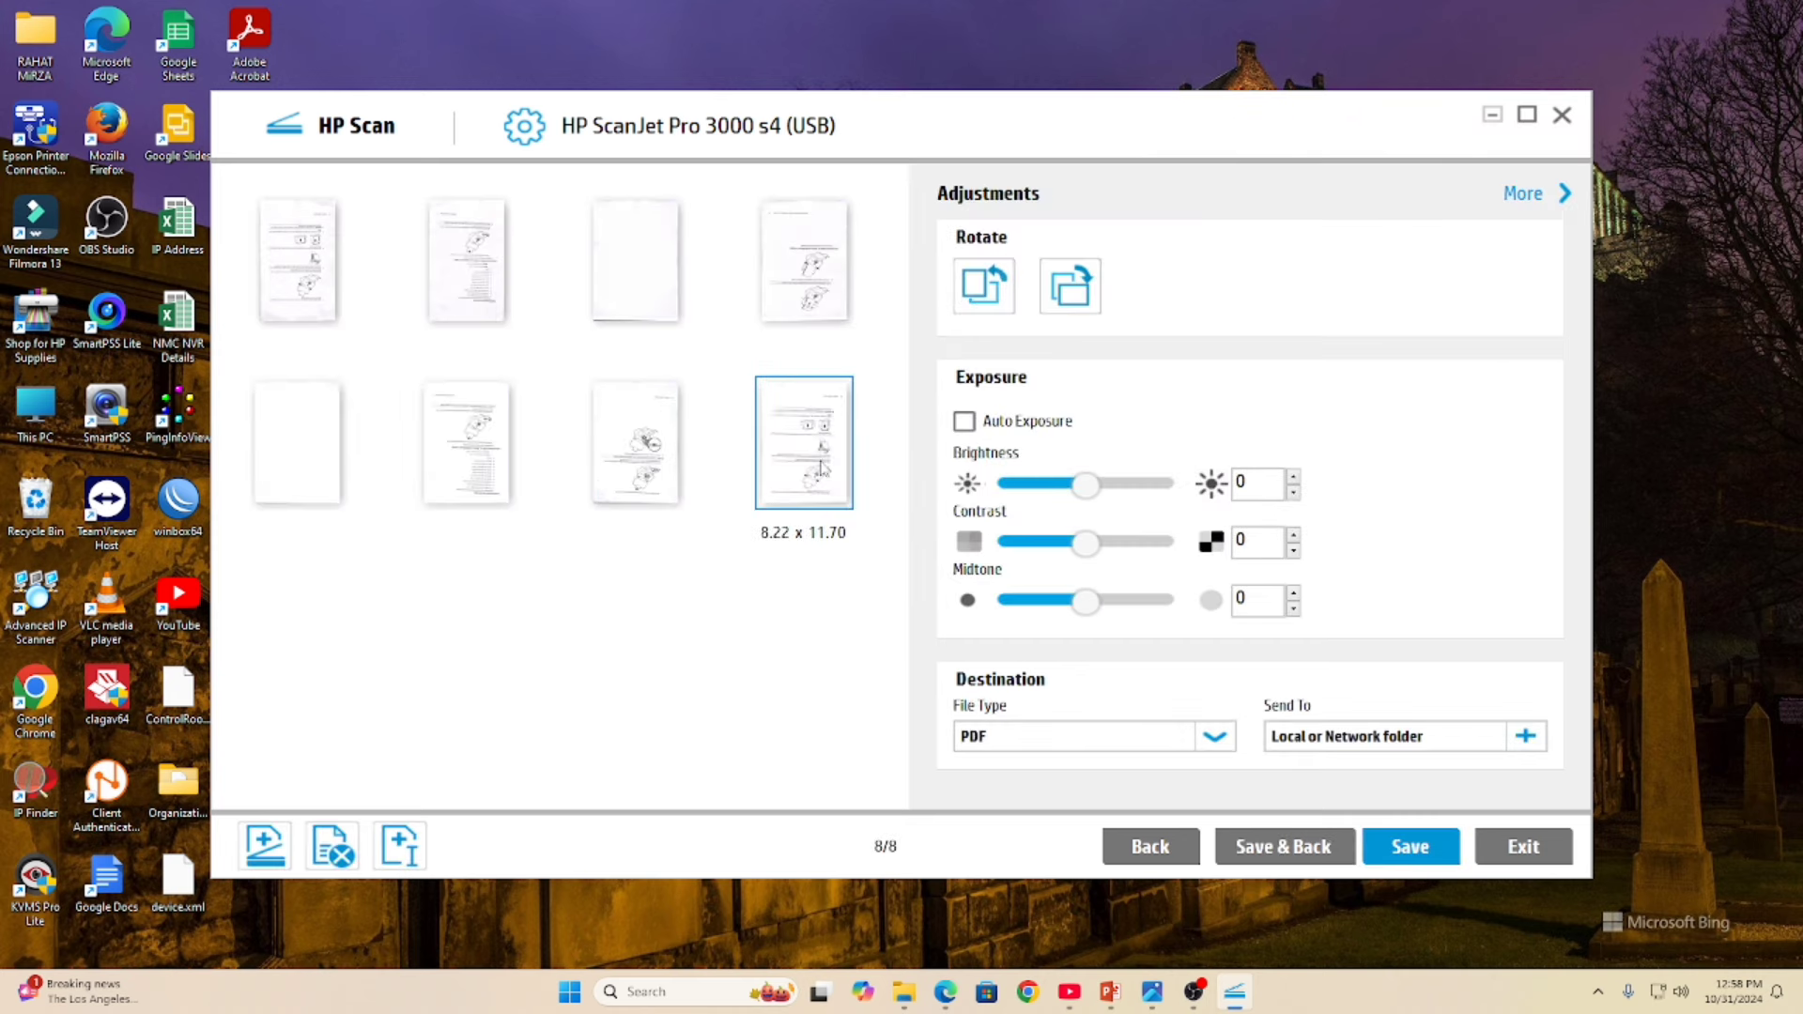
Step: Mark the two blank pages, the third and fifth scanned images, for deletion
{"action": "left_click", "coordinate": [293, 453]}
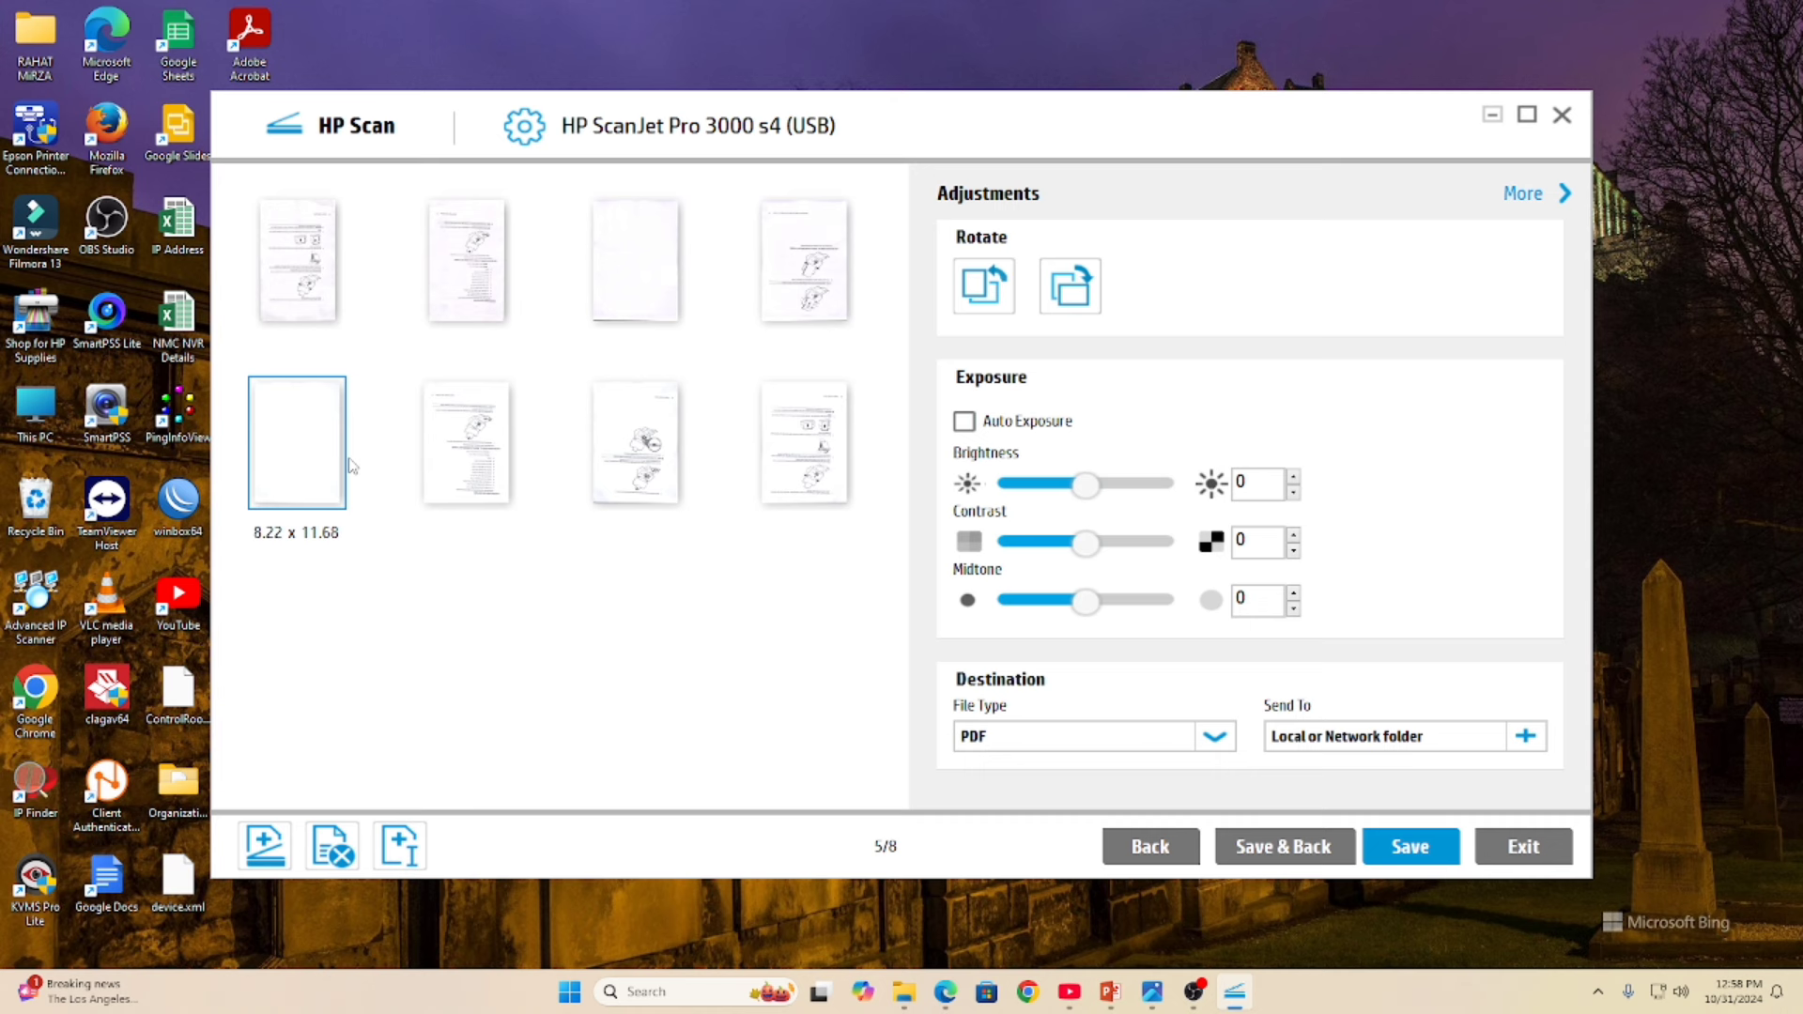
{"action": "left_click", "coordinate": [643, 287]}
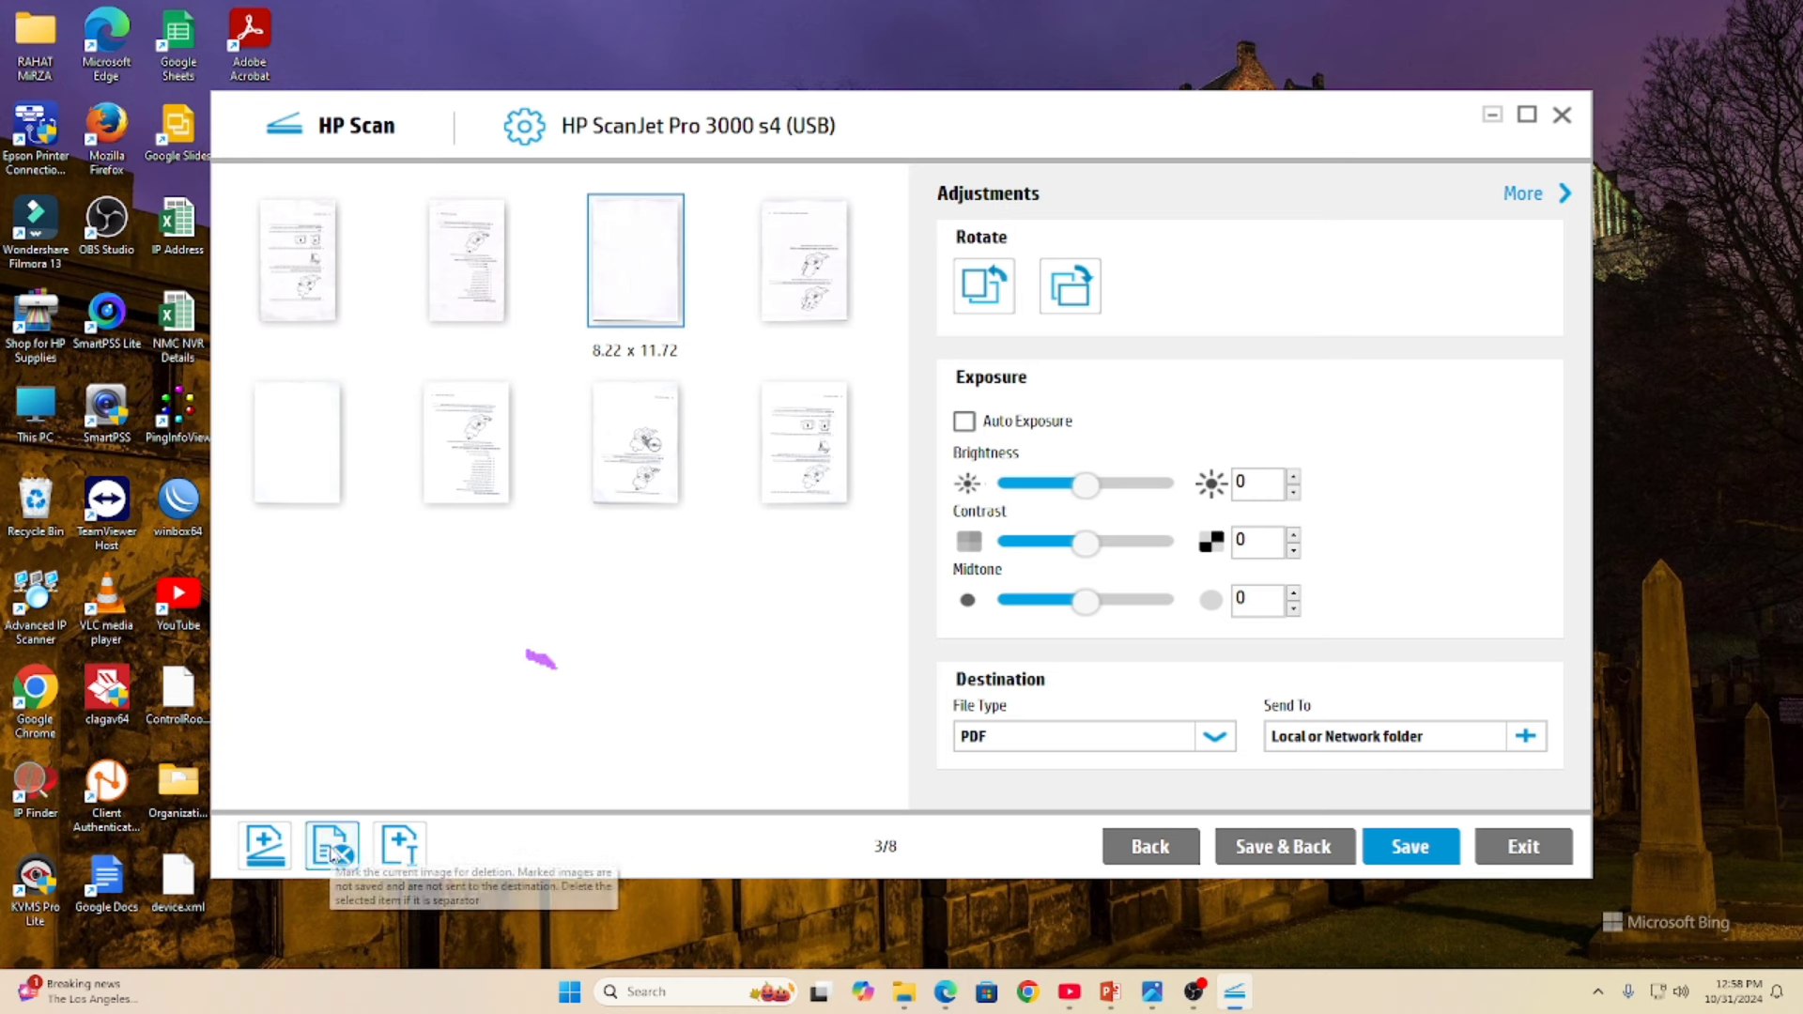
{"action": "mouse_move", "coordinate": [614, 288]}
{"action": "left_click", "coordinate": [282, 447]}
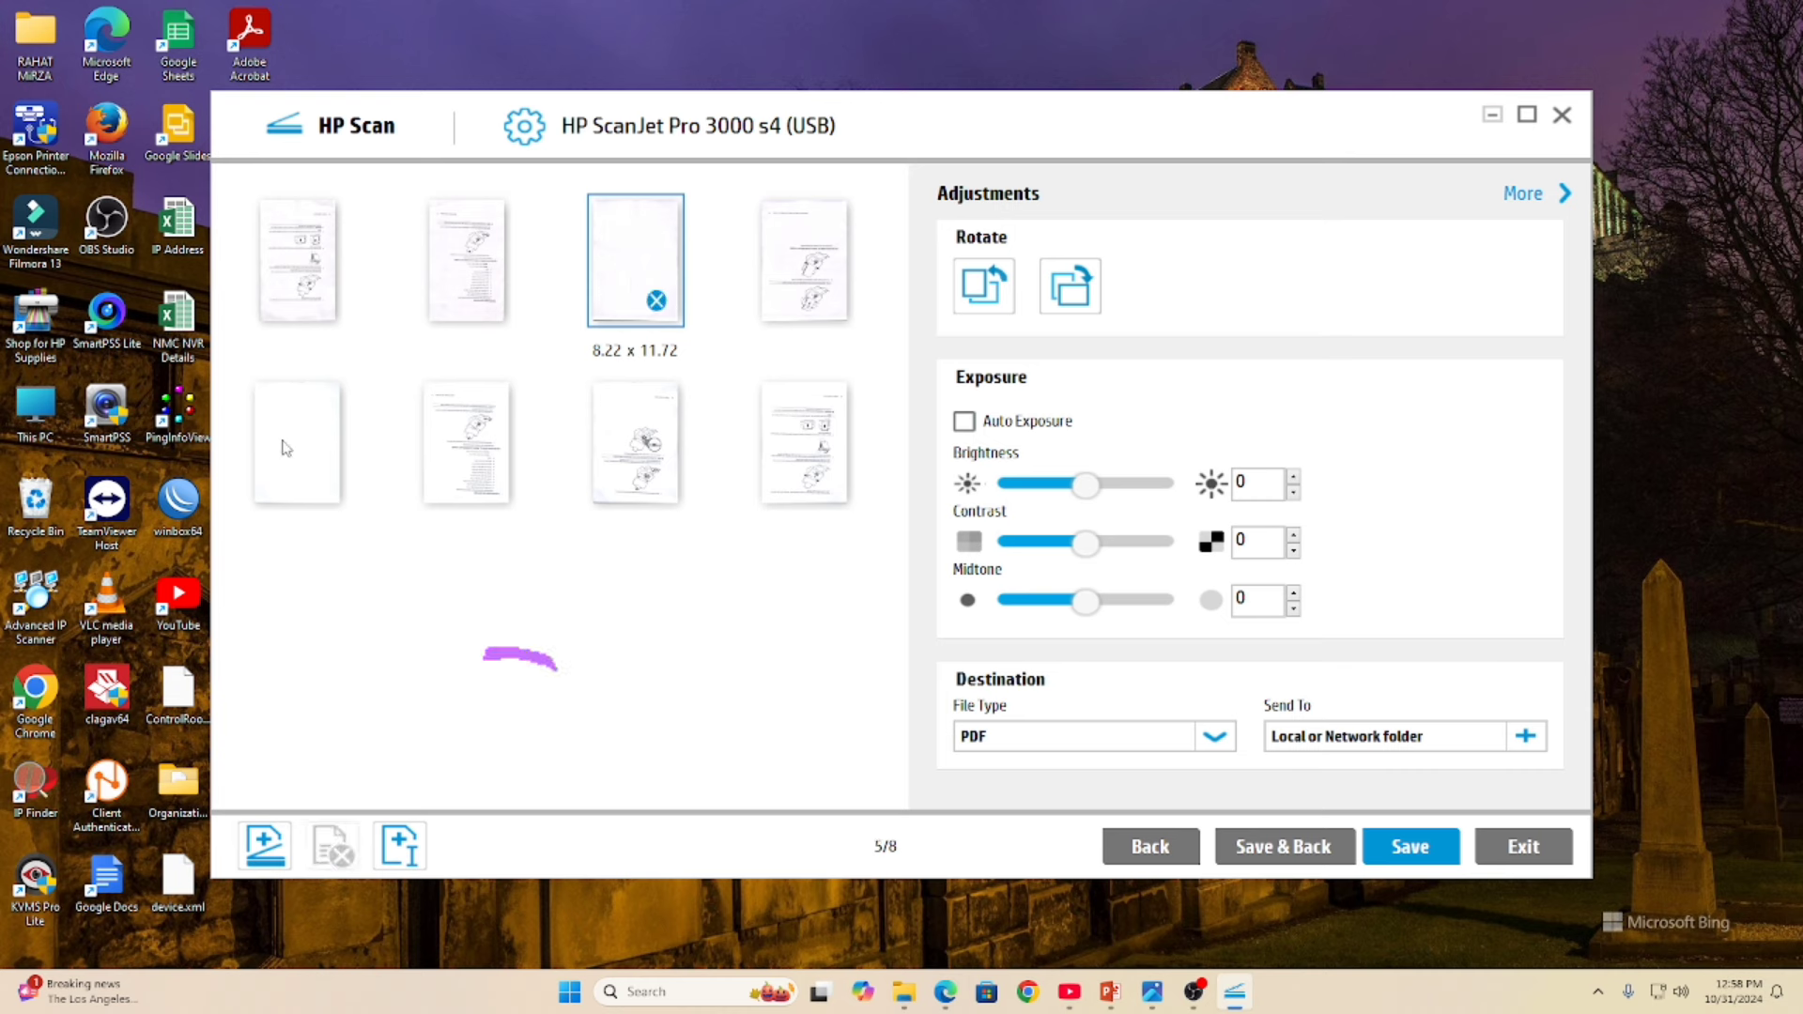
Step: Rotate the upside-down first and fourth scanned pages by 180 degrees
{"action": "left_click", "coordinate": [303, 281]}
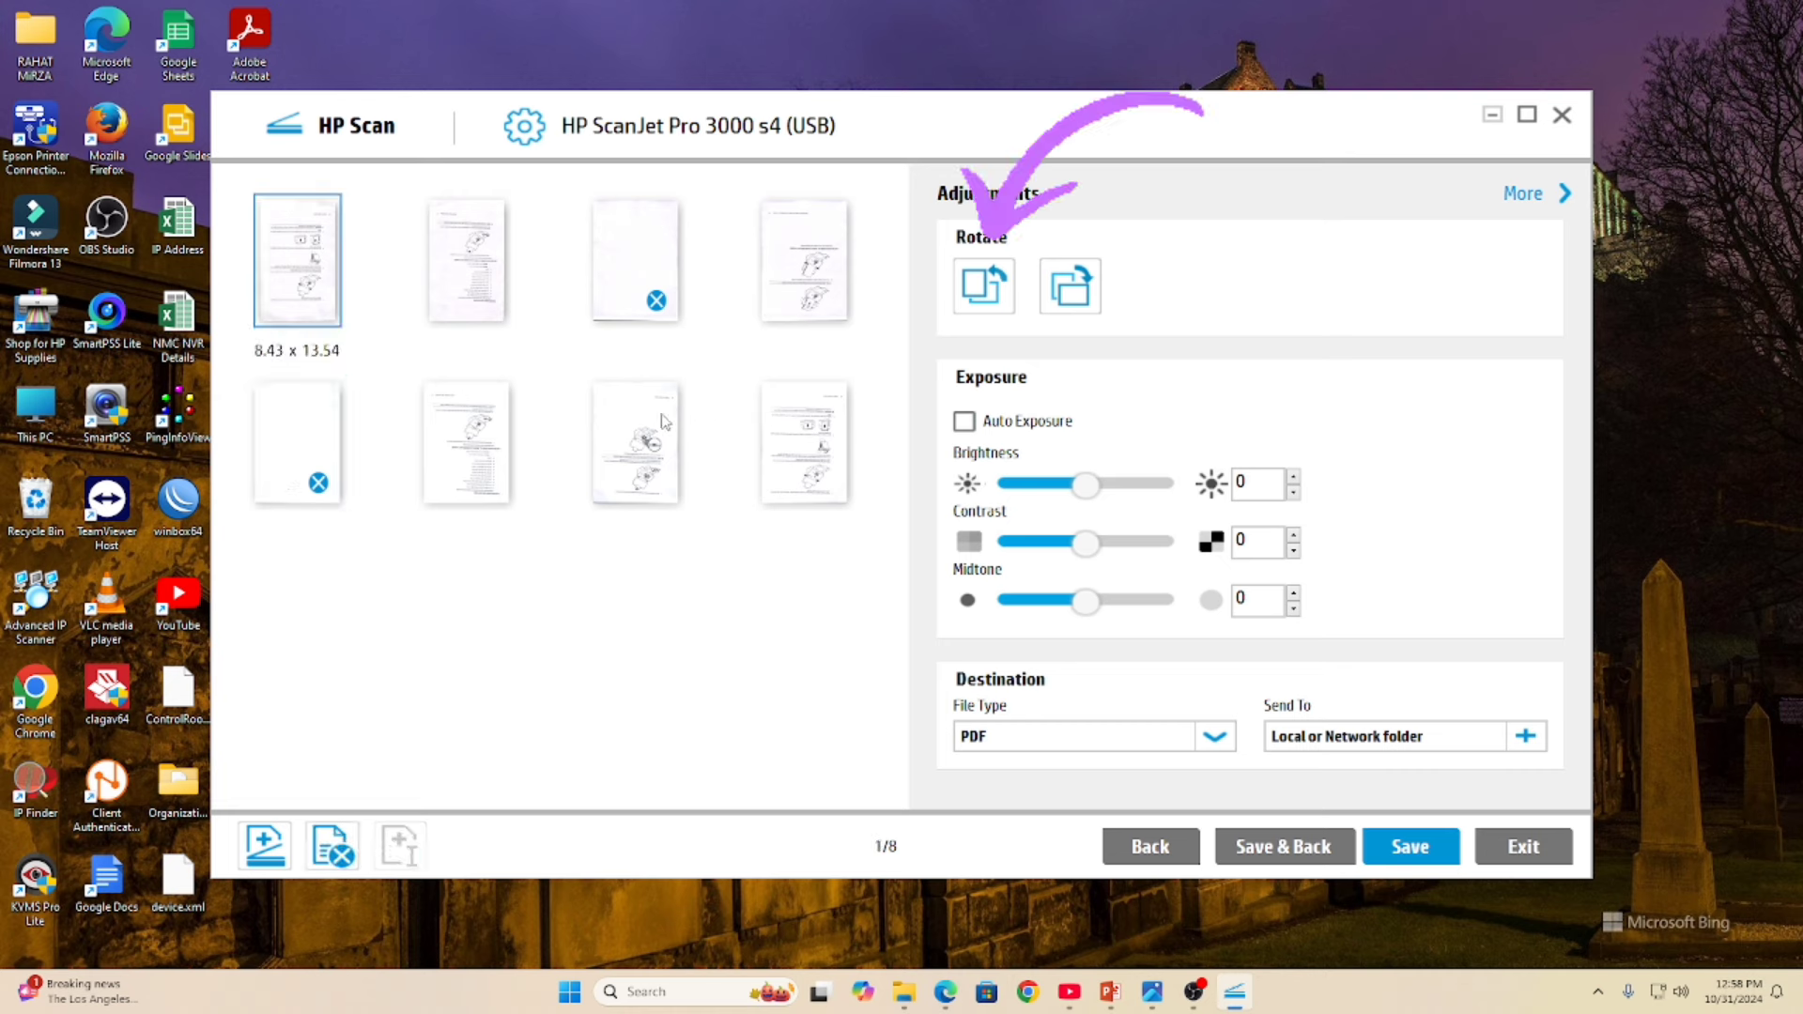
{"action": "left_click", "coordinate": [984, 286]}
{"action": "left_click", "coordinate": [983, 287]}
{"action": "left_click", "coordinate": [804, 260]}
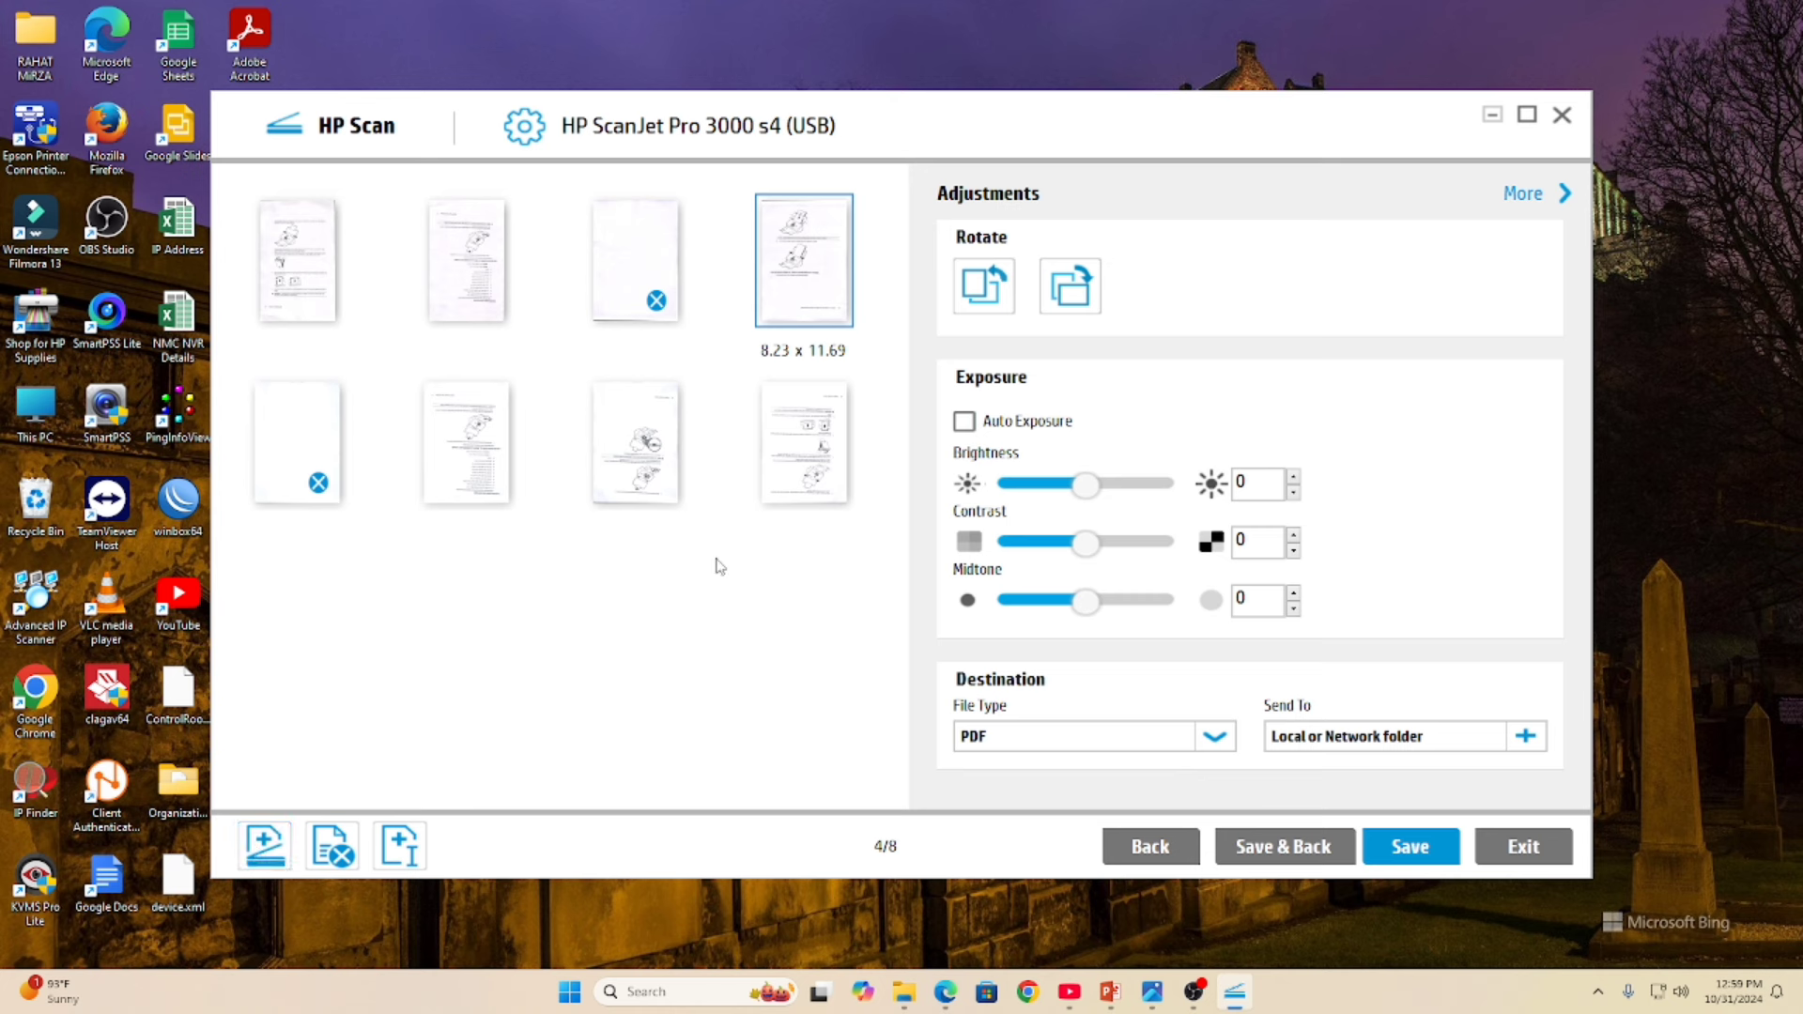
Step: Scan additional pages into the current document and mark the blank page among the new images for deletion
{"action": "left_click", "coordinate": [265, 848]}
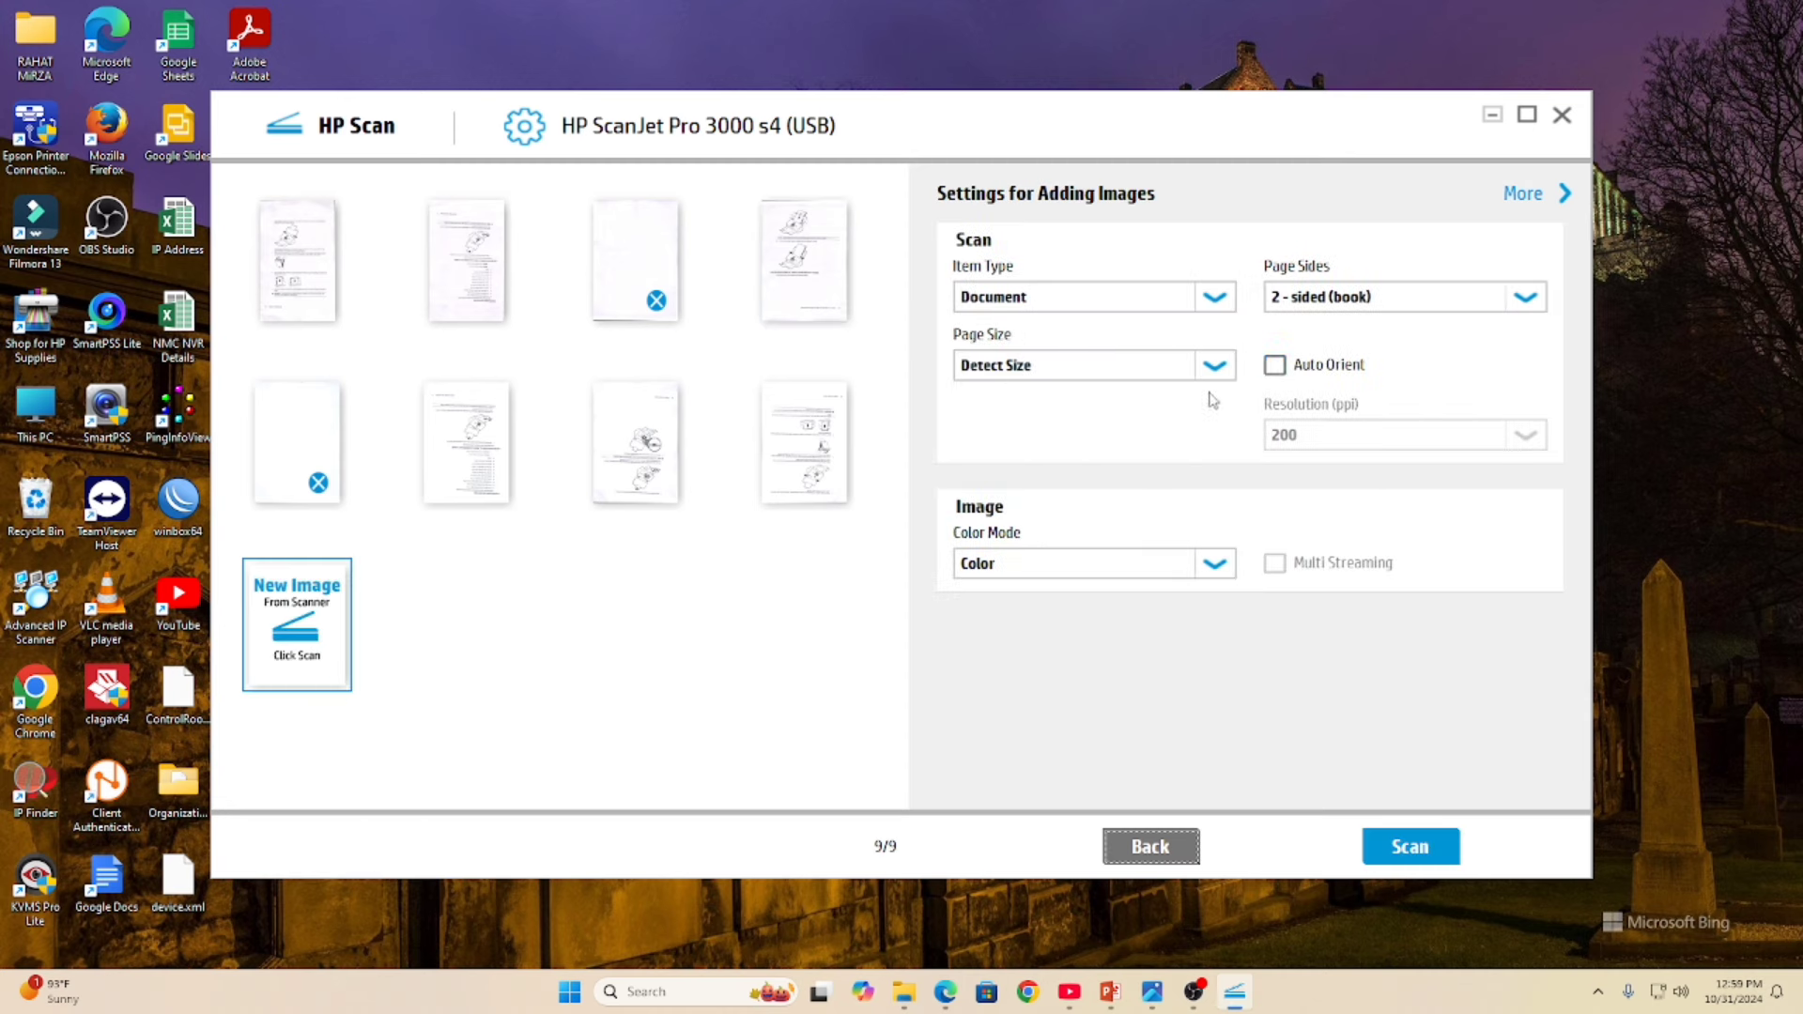
{"action": "left_click", "coordinate": [1409, 847]}
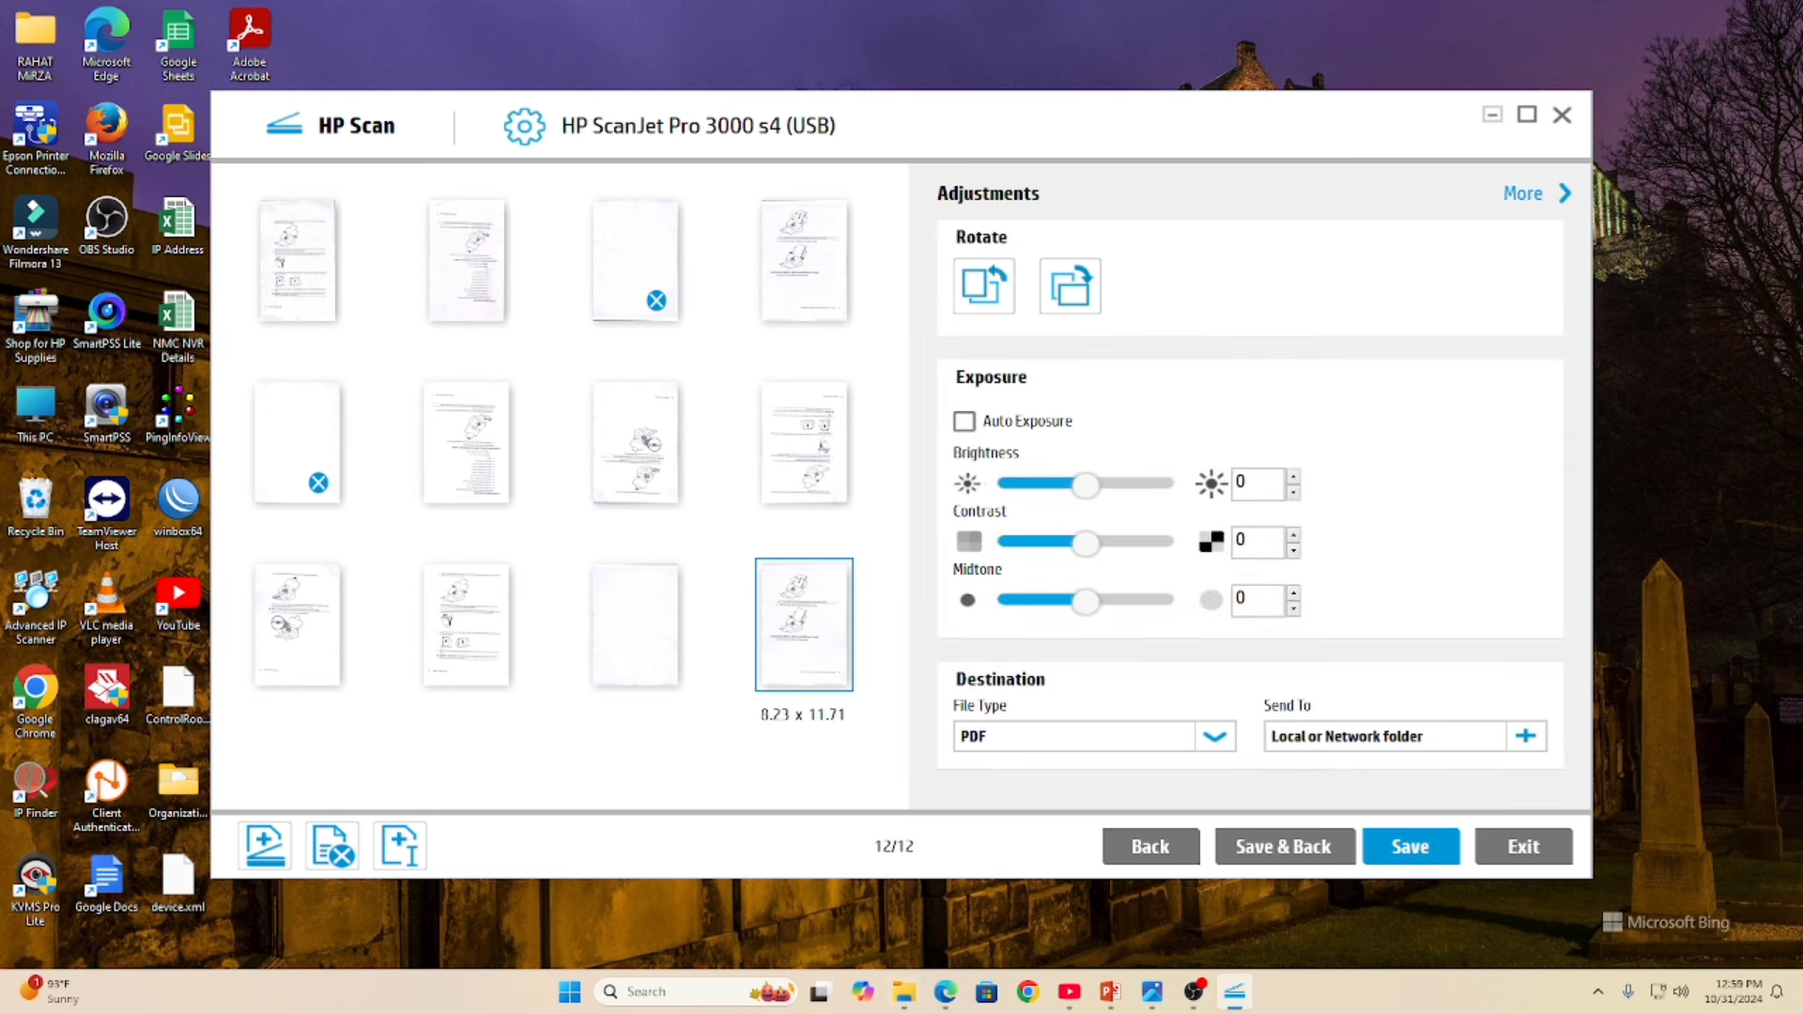
{"action": "left_click", "coordinate": [651, 624]}
{"action": "left_click", "coordinate": [334, 854]}
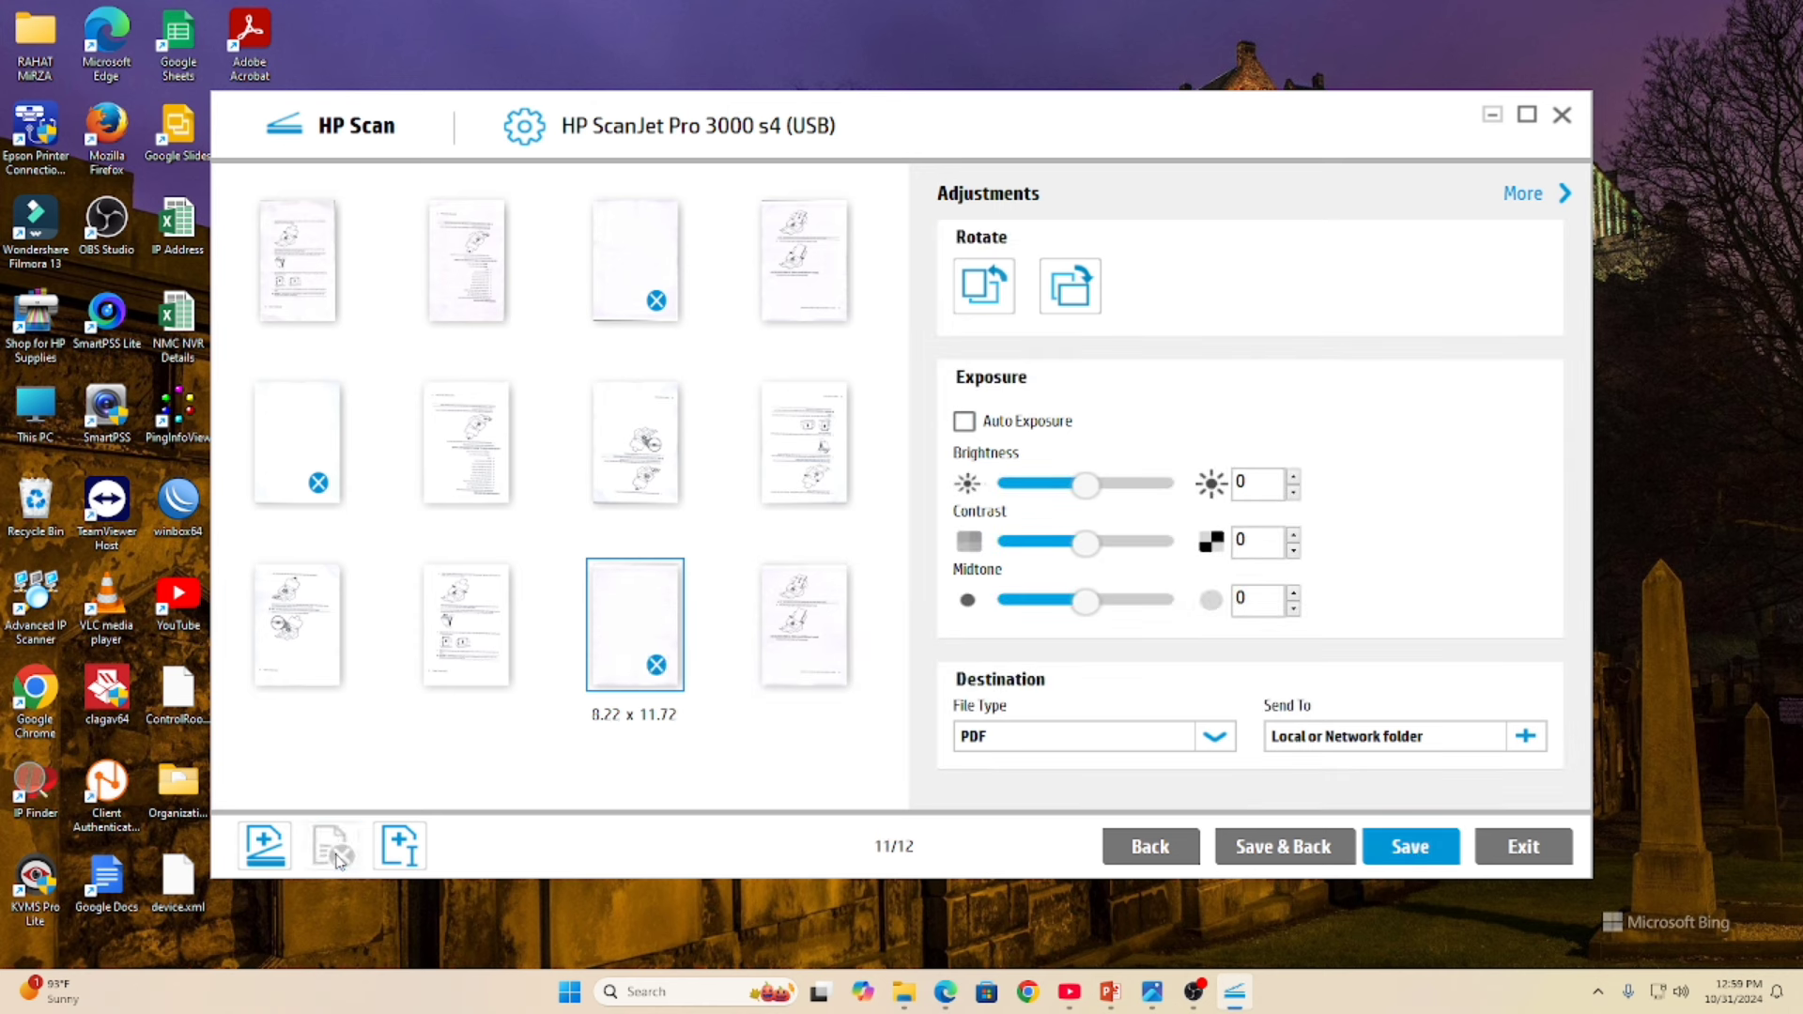
Step: Save the scanned document as a PDF on the Desktop with the default file name
{"action": "left_click", "coordinate": [1409, 847]}
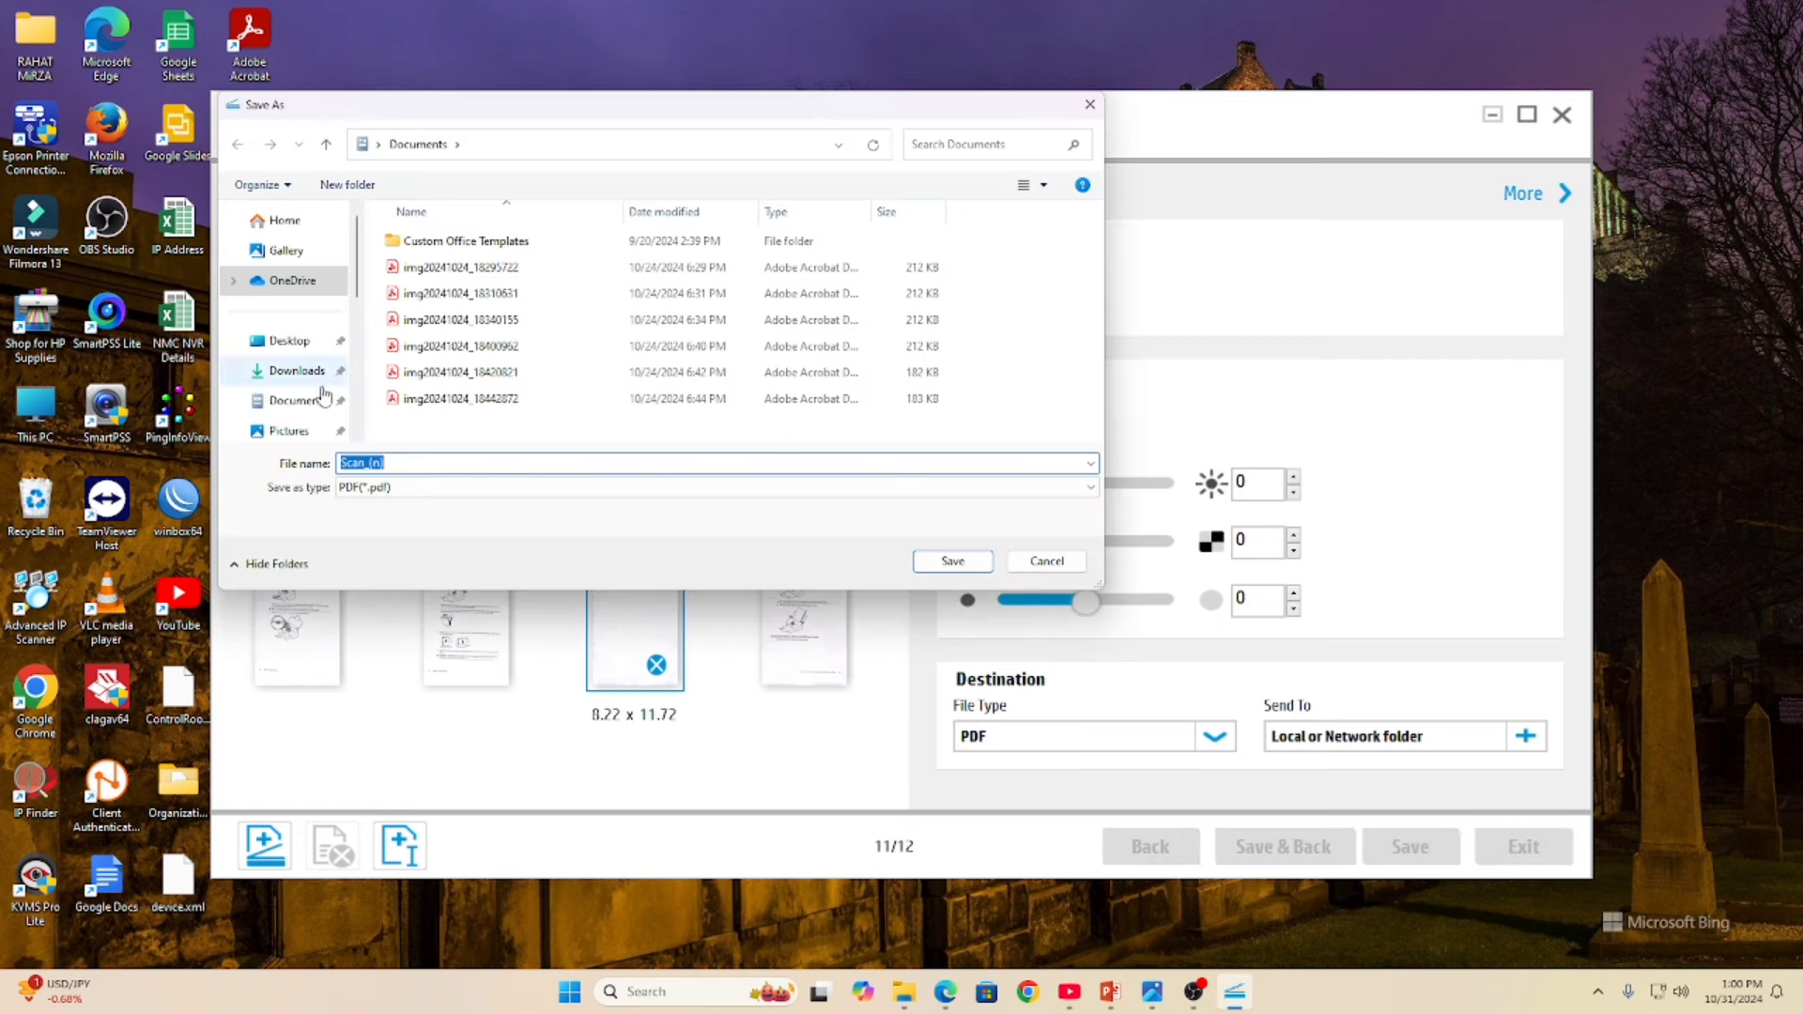
{"action": "left_click", "coordinate": [290, 341]}
{"action": "left_click", "coordinate": [408, 463]}
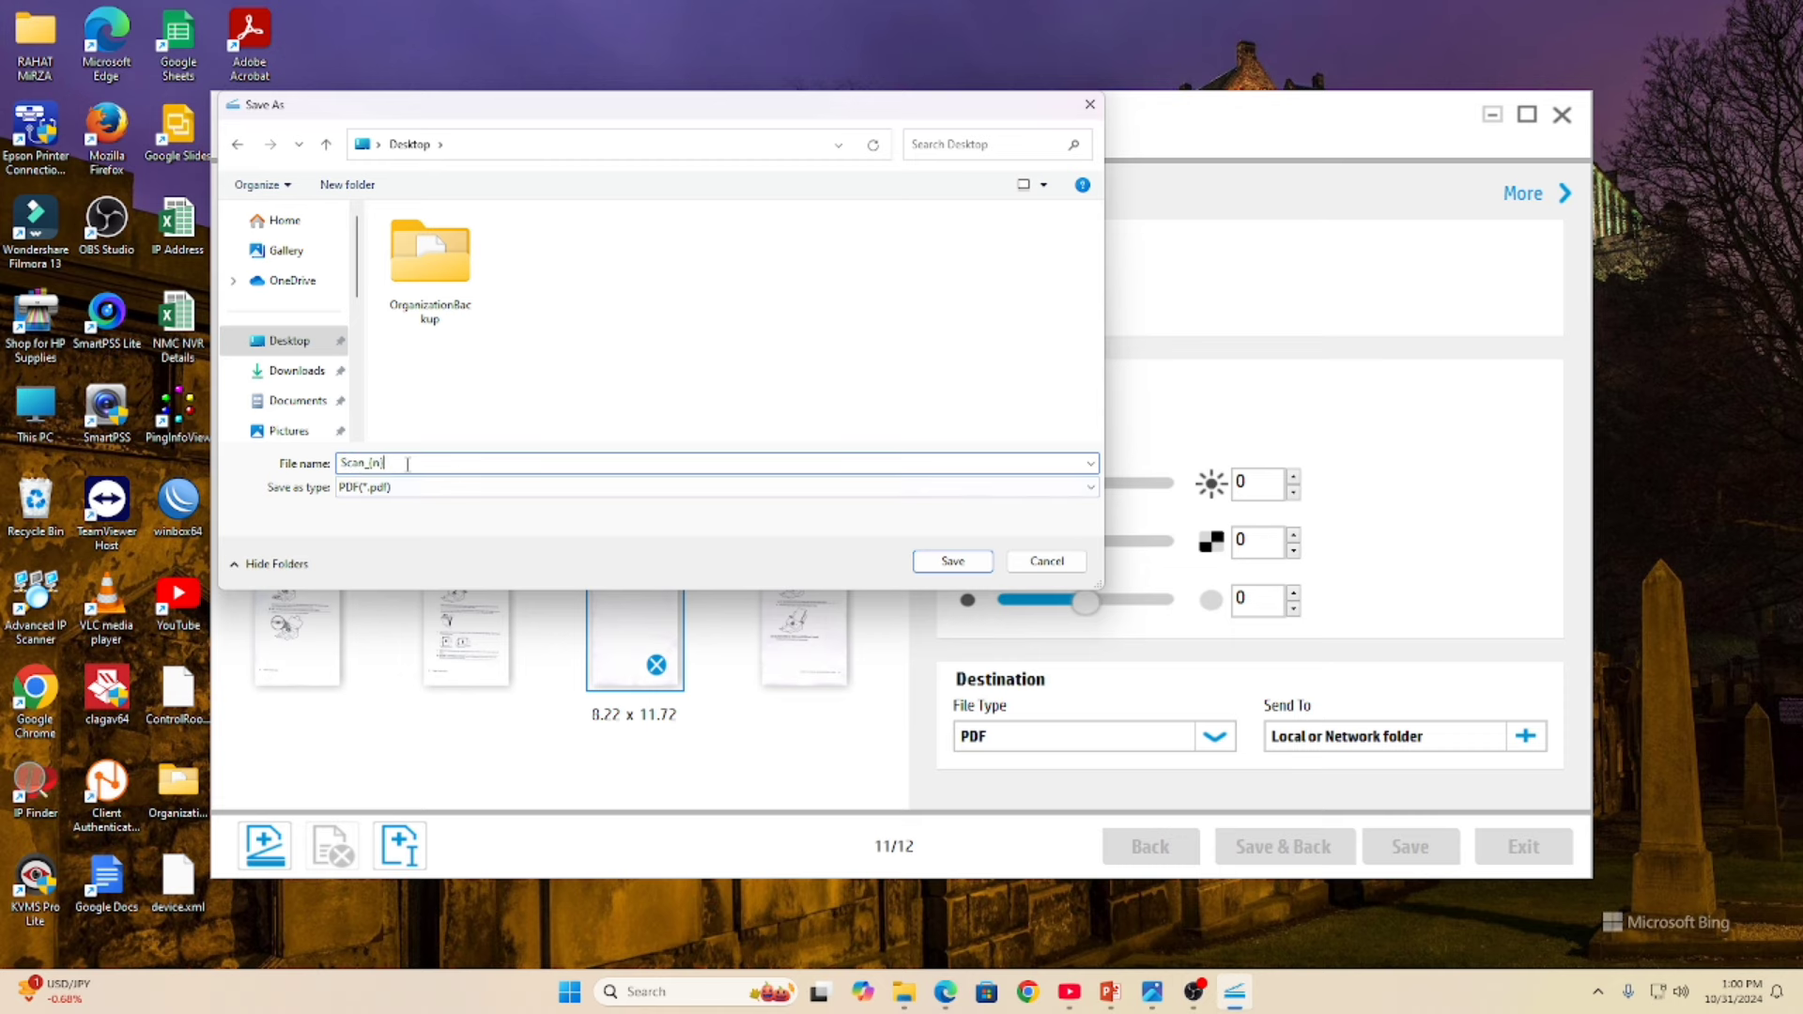
{"action": "left_click", "coordinate": [966, 566]}
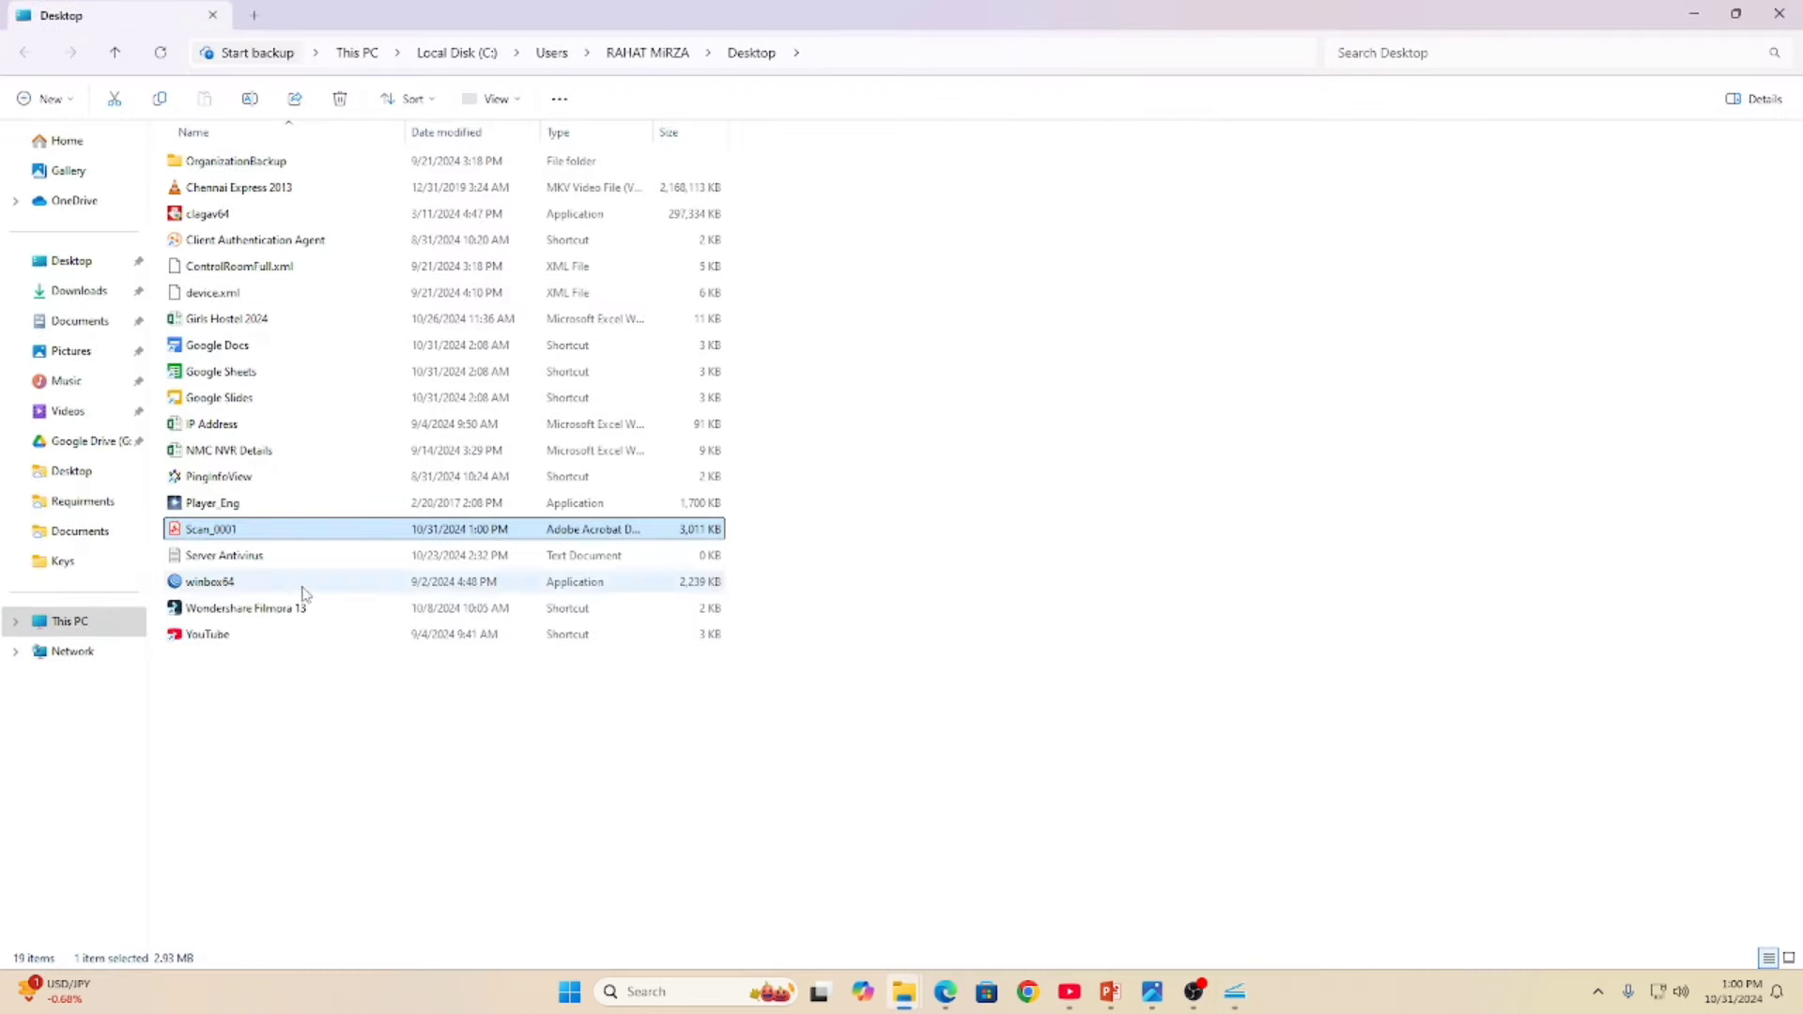
Step: Open the saved Scan_0001 PDF and look through its pages to check the scan
{"action": "double_click", "coordinate": [212, 536]}
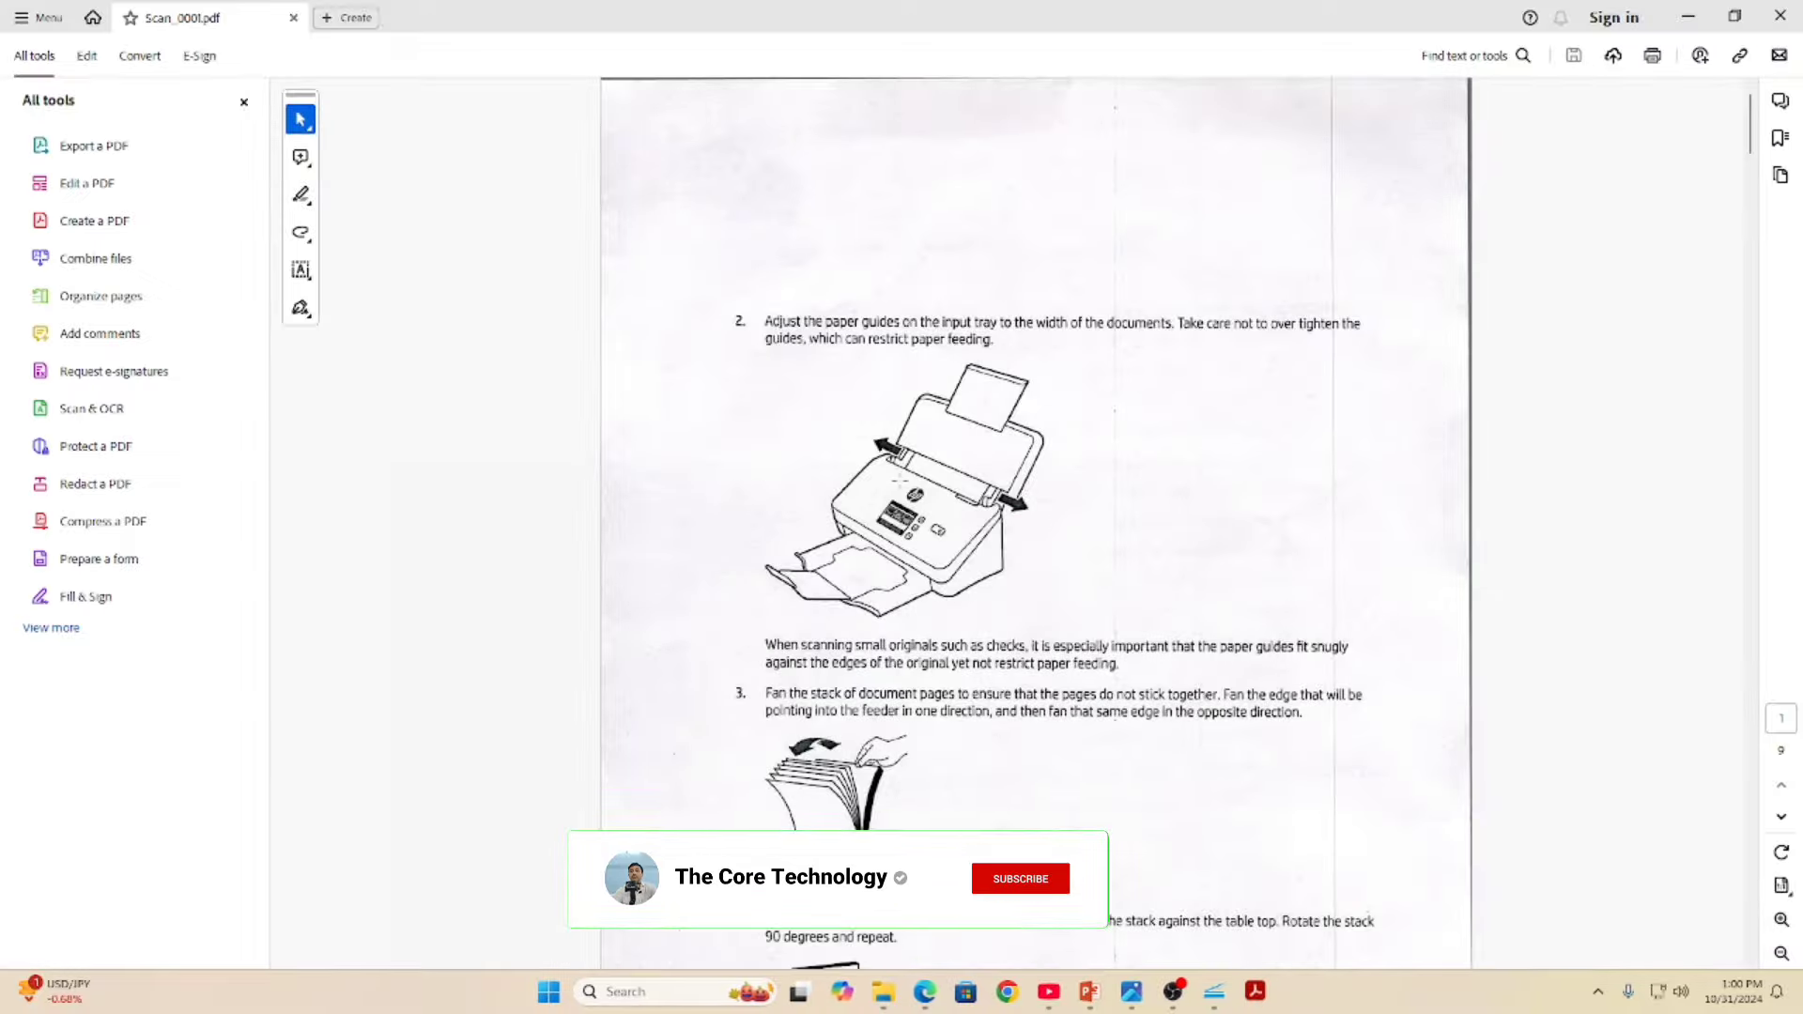
{"action": "scroll", "coordinate": [1033, 516], "scroll_direction": "down", "scroll_amount": 15}
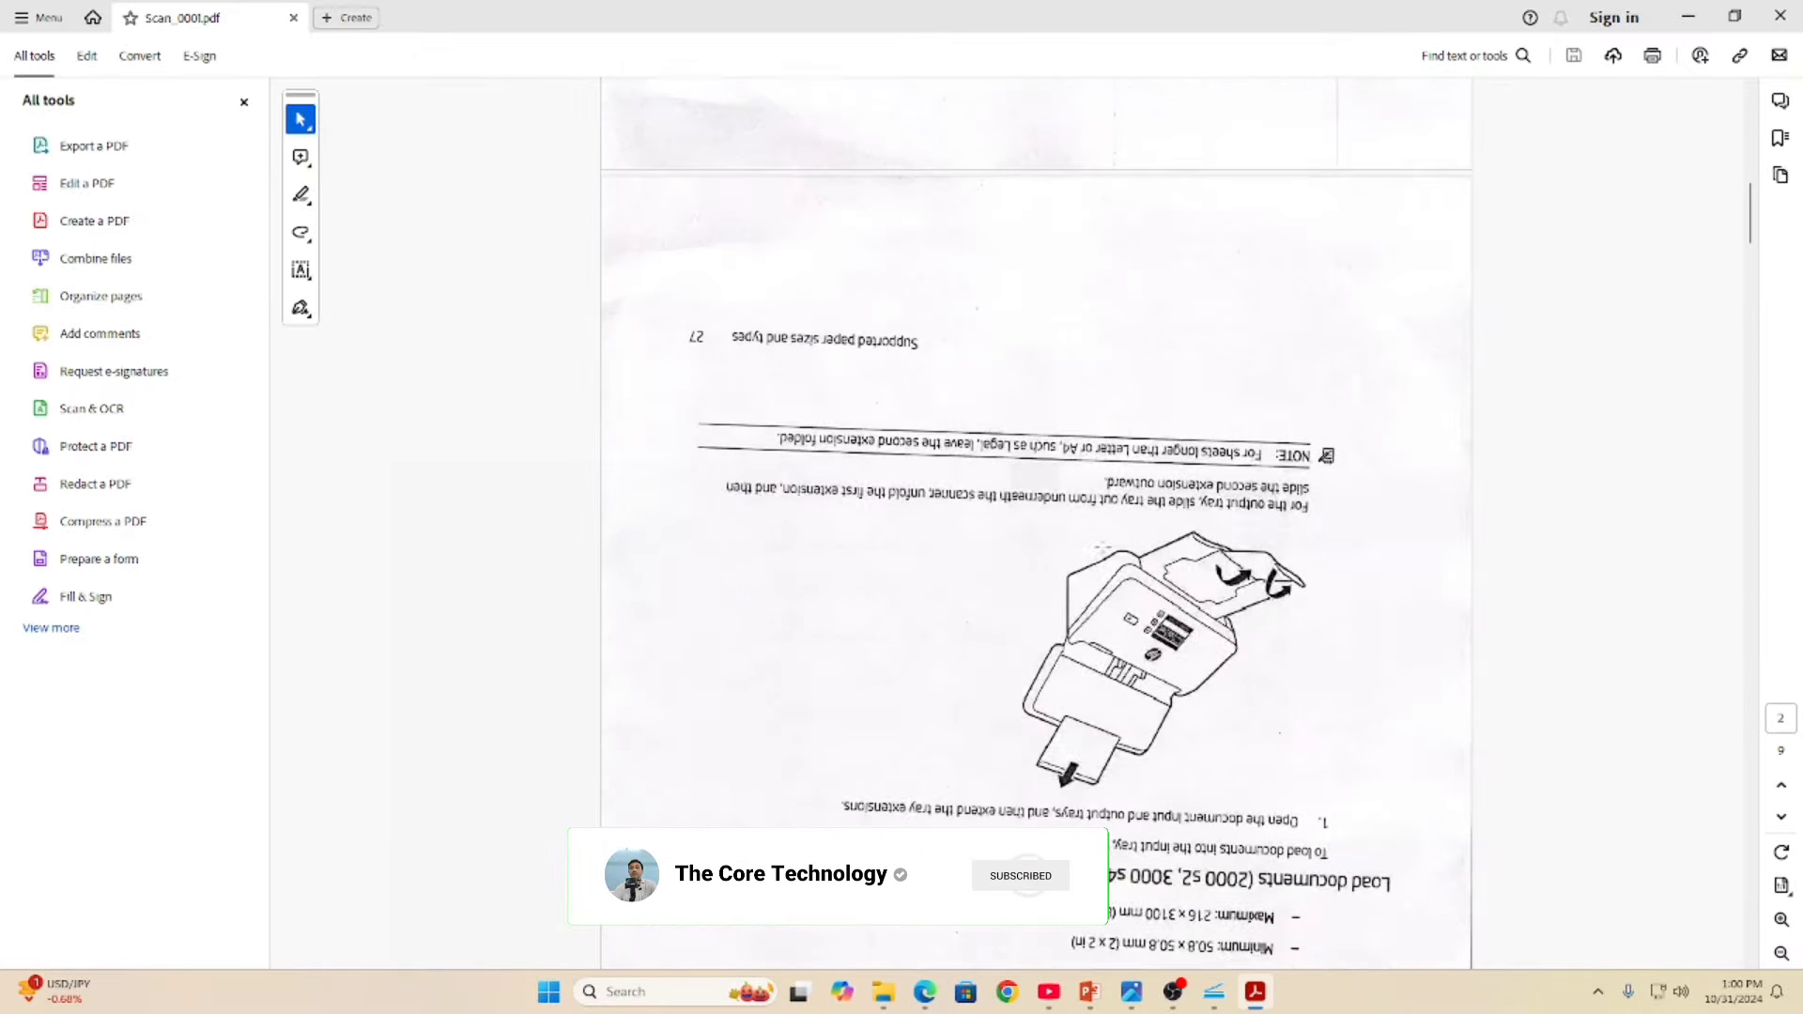
{"action": "scroll", "coordinate": [1033, 517], "scroll_direction": "down", "scroll_amount": 15}
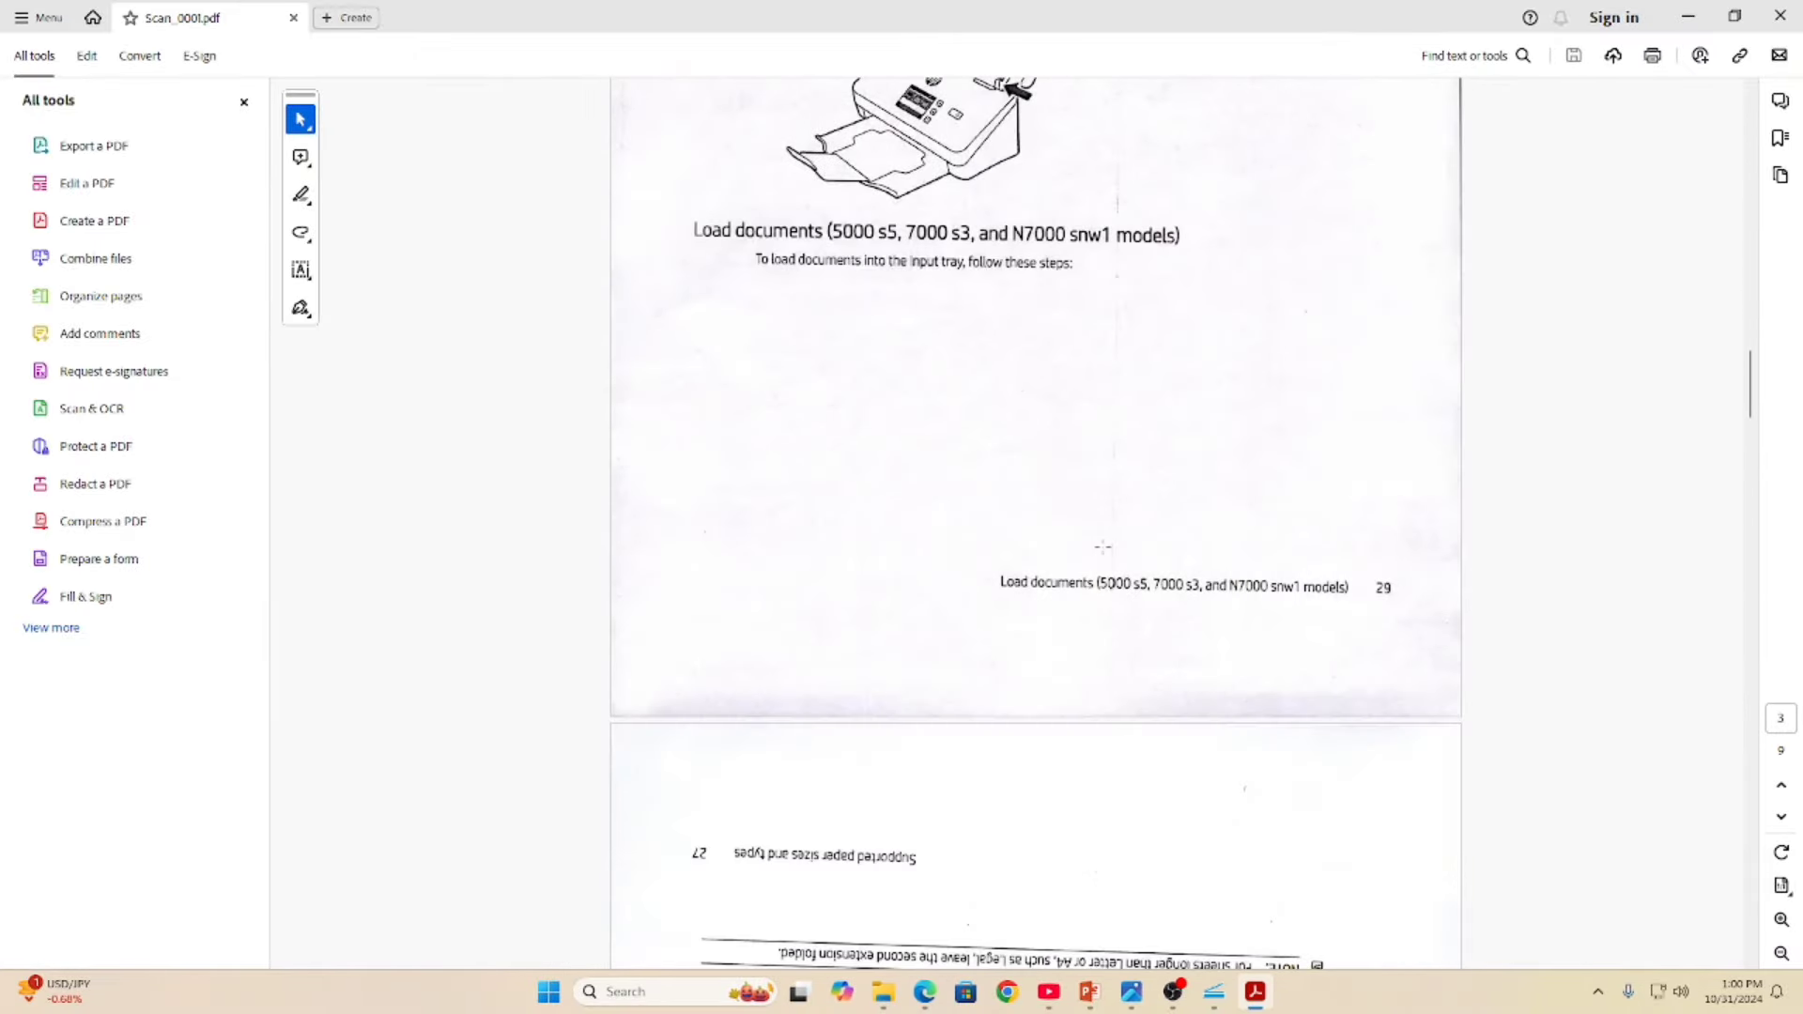
{"action": "scroll", "coordinate": [1103, 545], "scroll_direction": "down", "scroll_amount": 15}
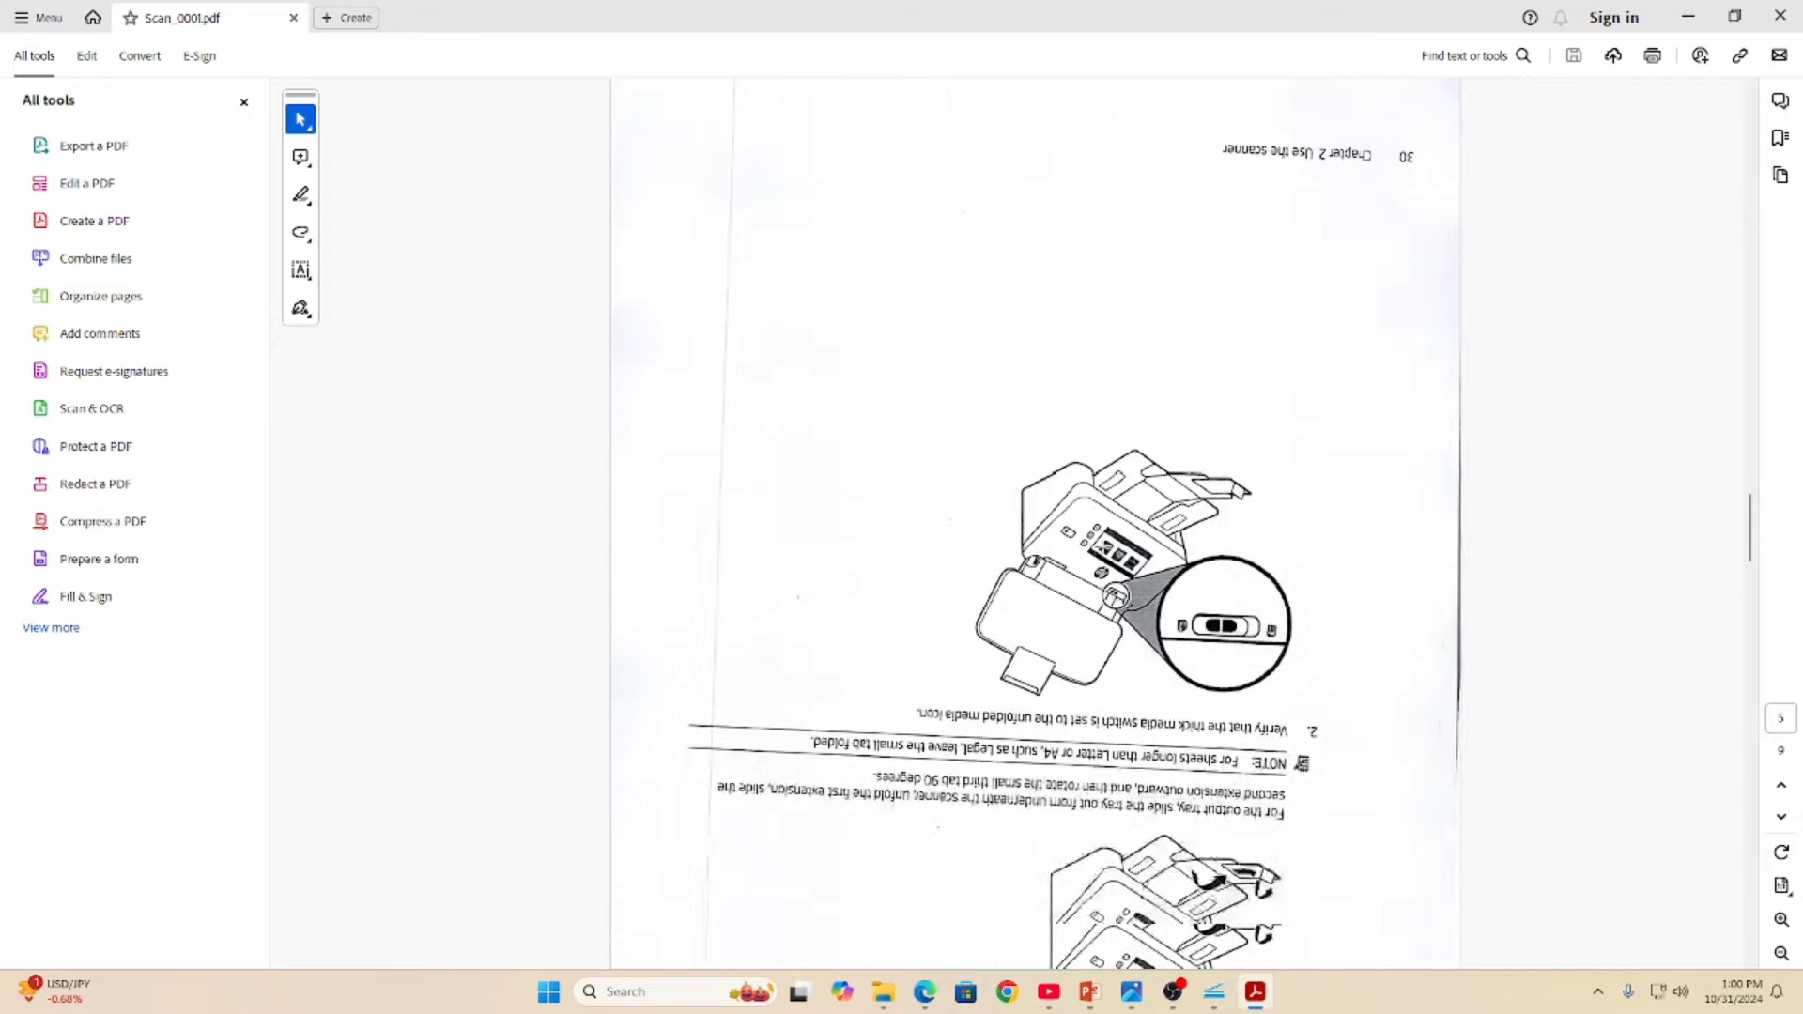
{"action": "scroll", "coordinate": [1103, 545], "scroll_direction": "down", "scroll_amount": 15}
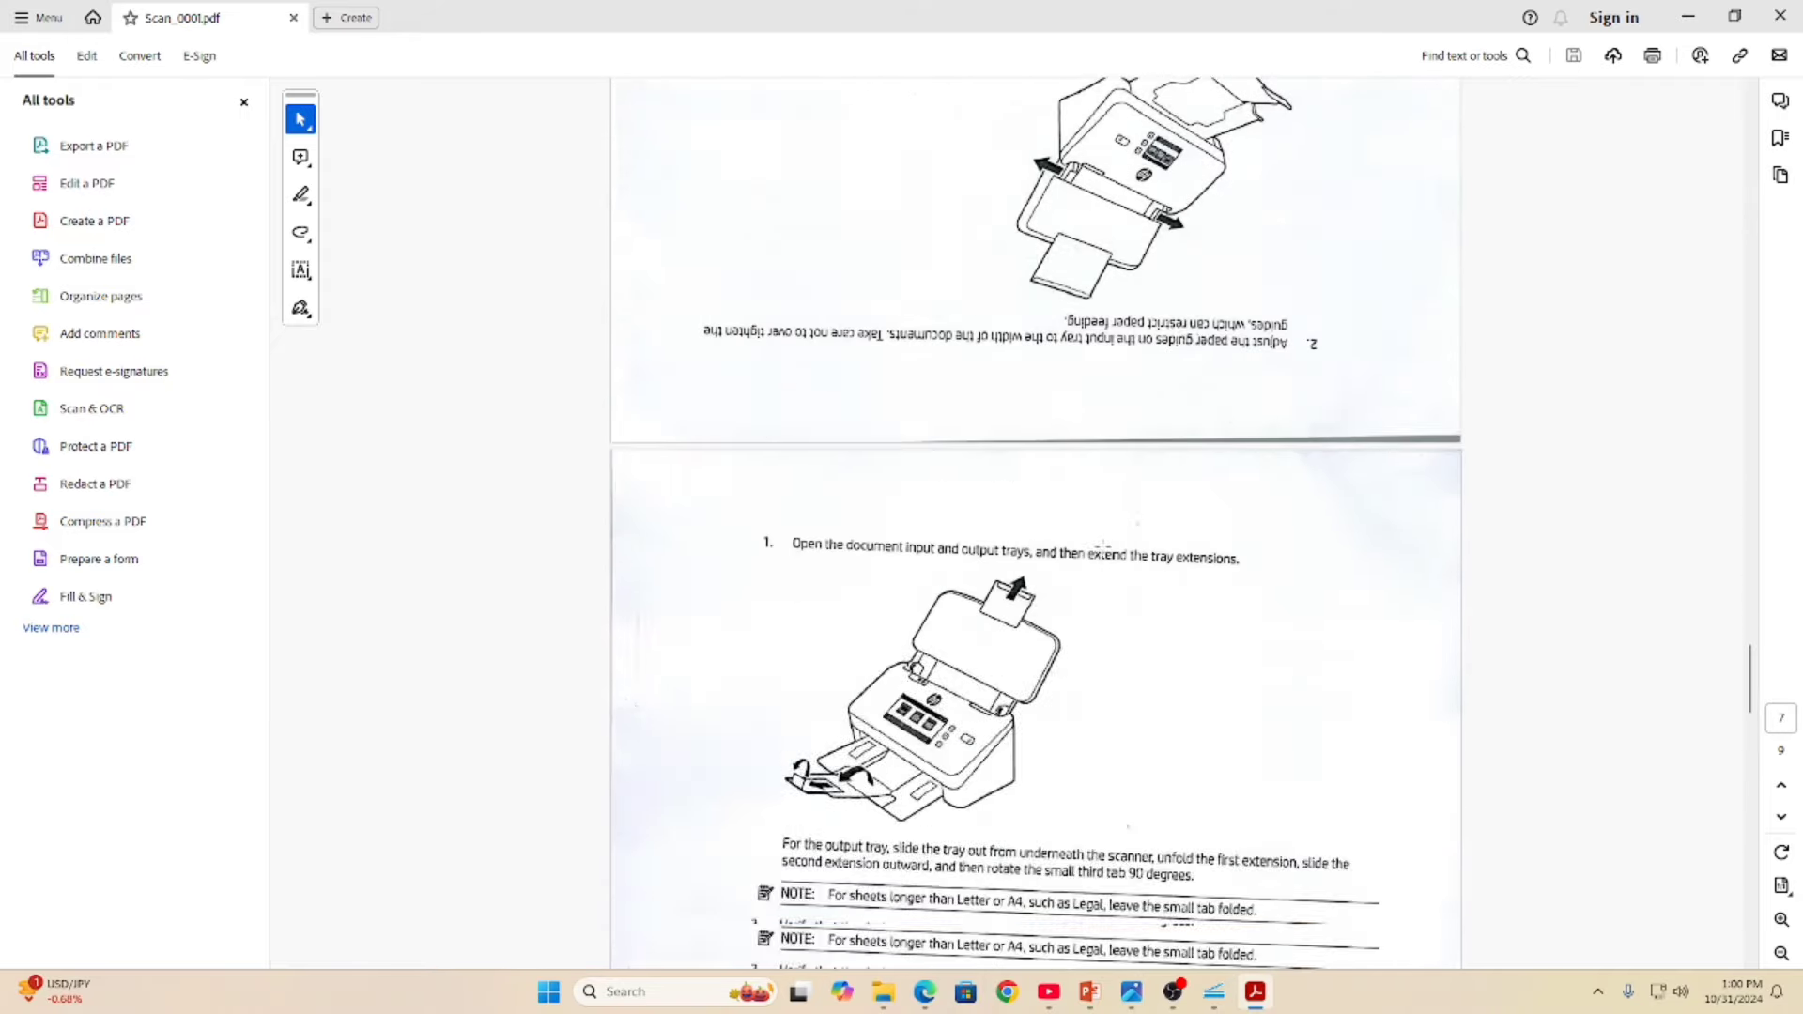
{"action": "scroll", "coordinate": [1102, 545], "scroll_direction": "down", "scroll_amount": 8}
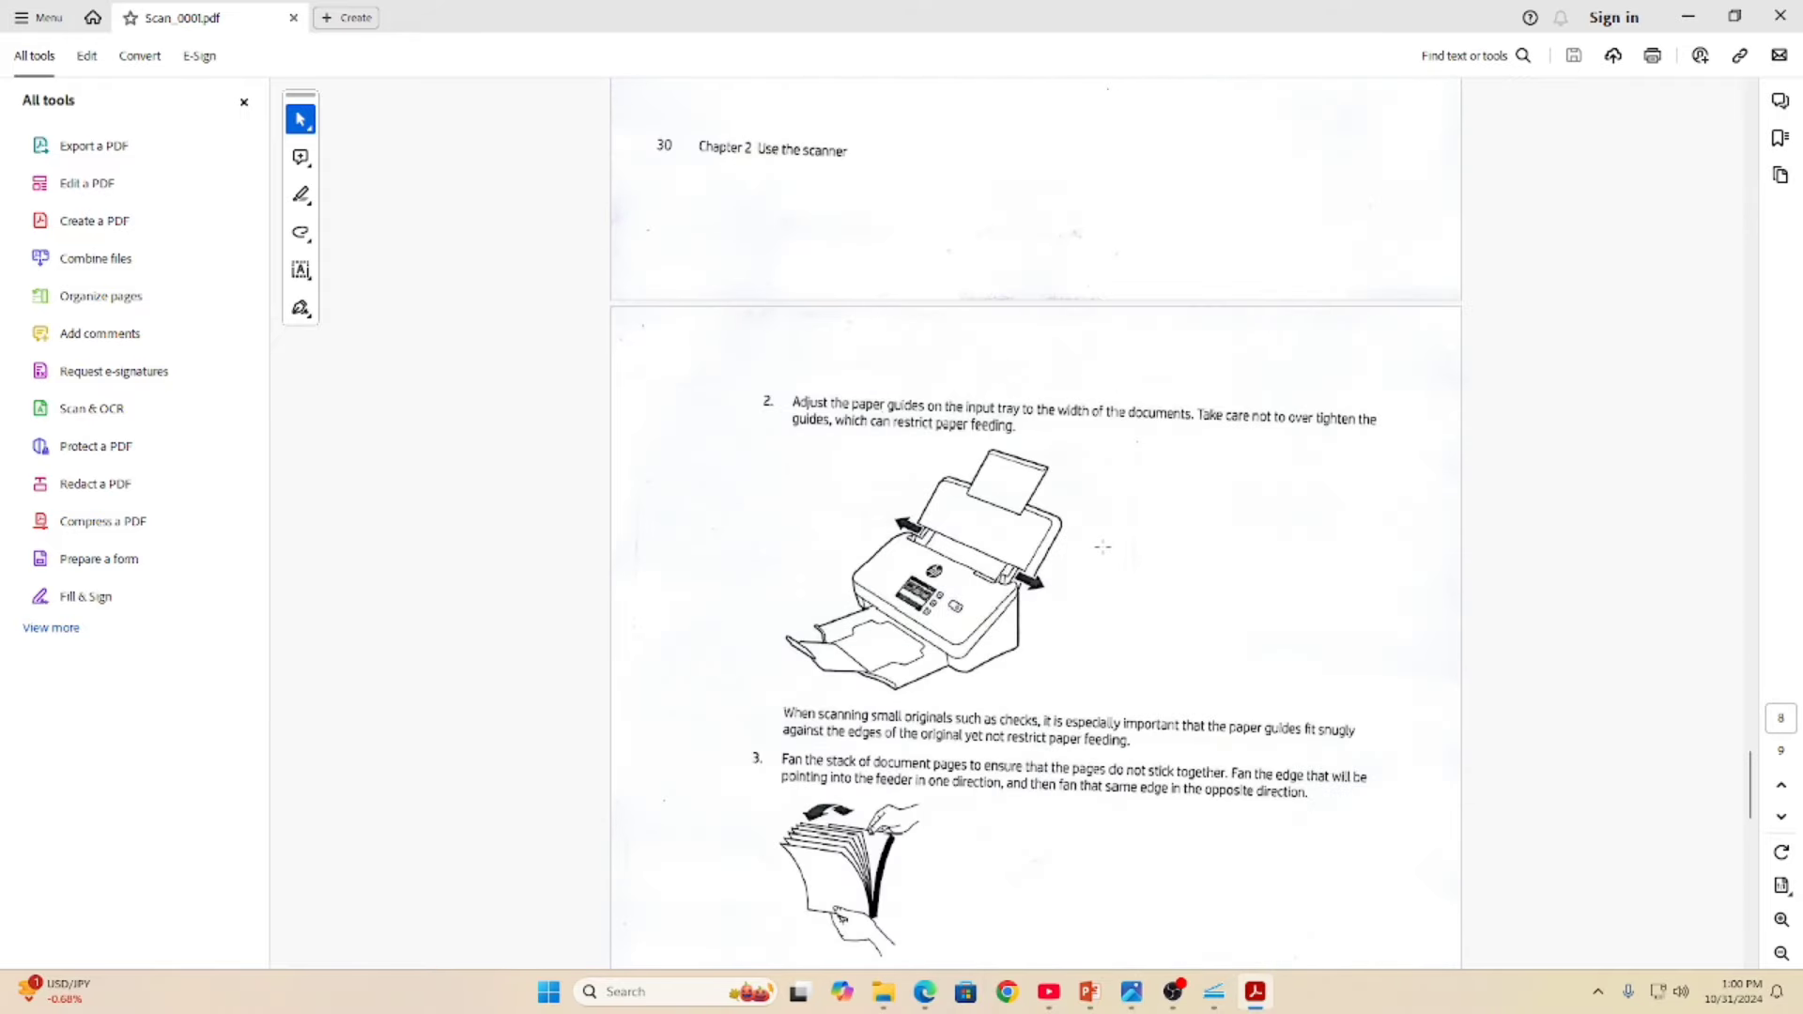
{"action": "scroll", "coordinate": [1102, 546], "scroll_direction": "down", "scroll_amount": 15}
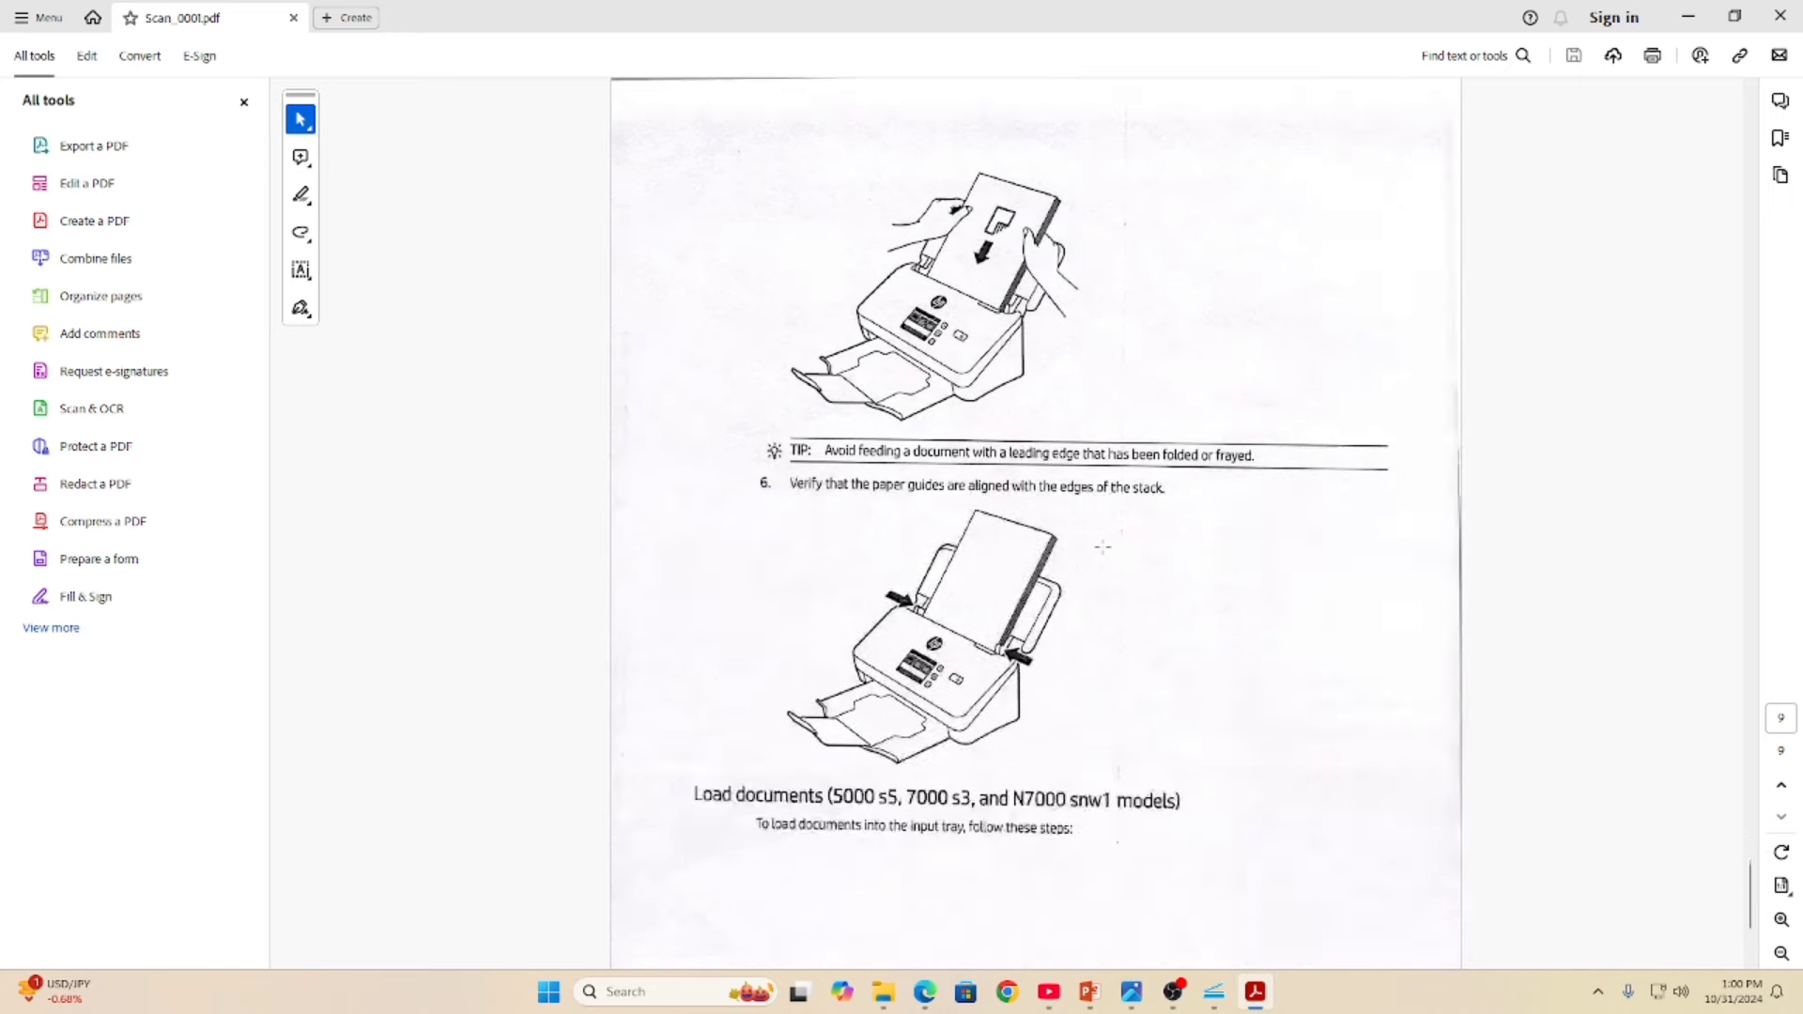
{"action": "scroll", "coordinate": [1103, 545], "scroll_direction": "down", "scroll_amount": 3}
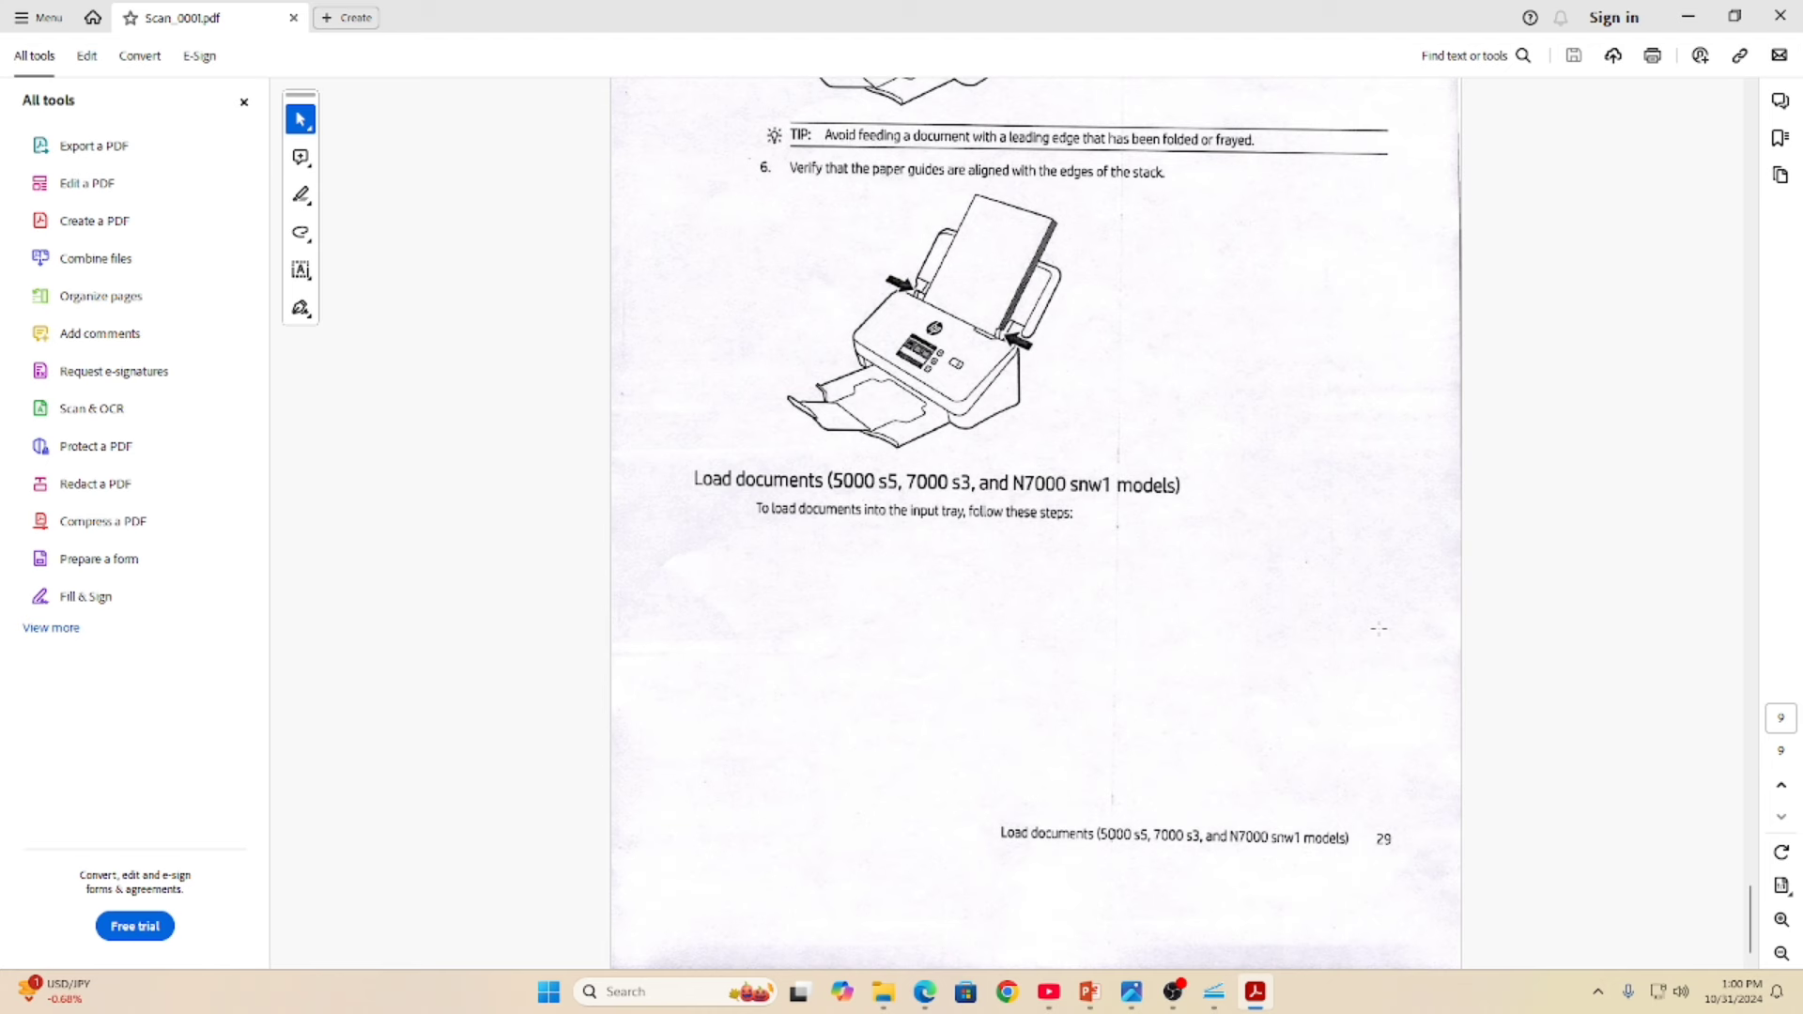
{"action": "scroll", "coordinate": [1379, 628], "scroll_direction": "up", "scroll_amount": 20}
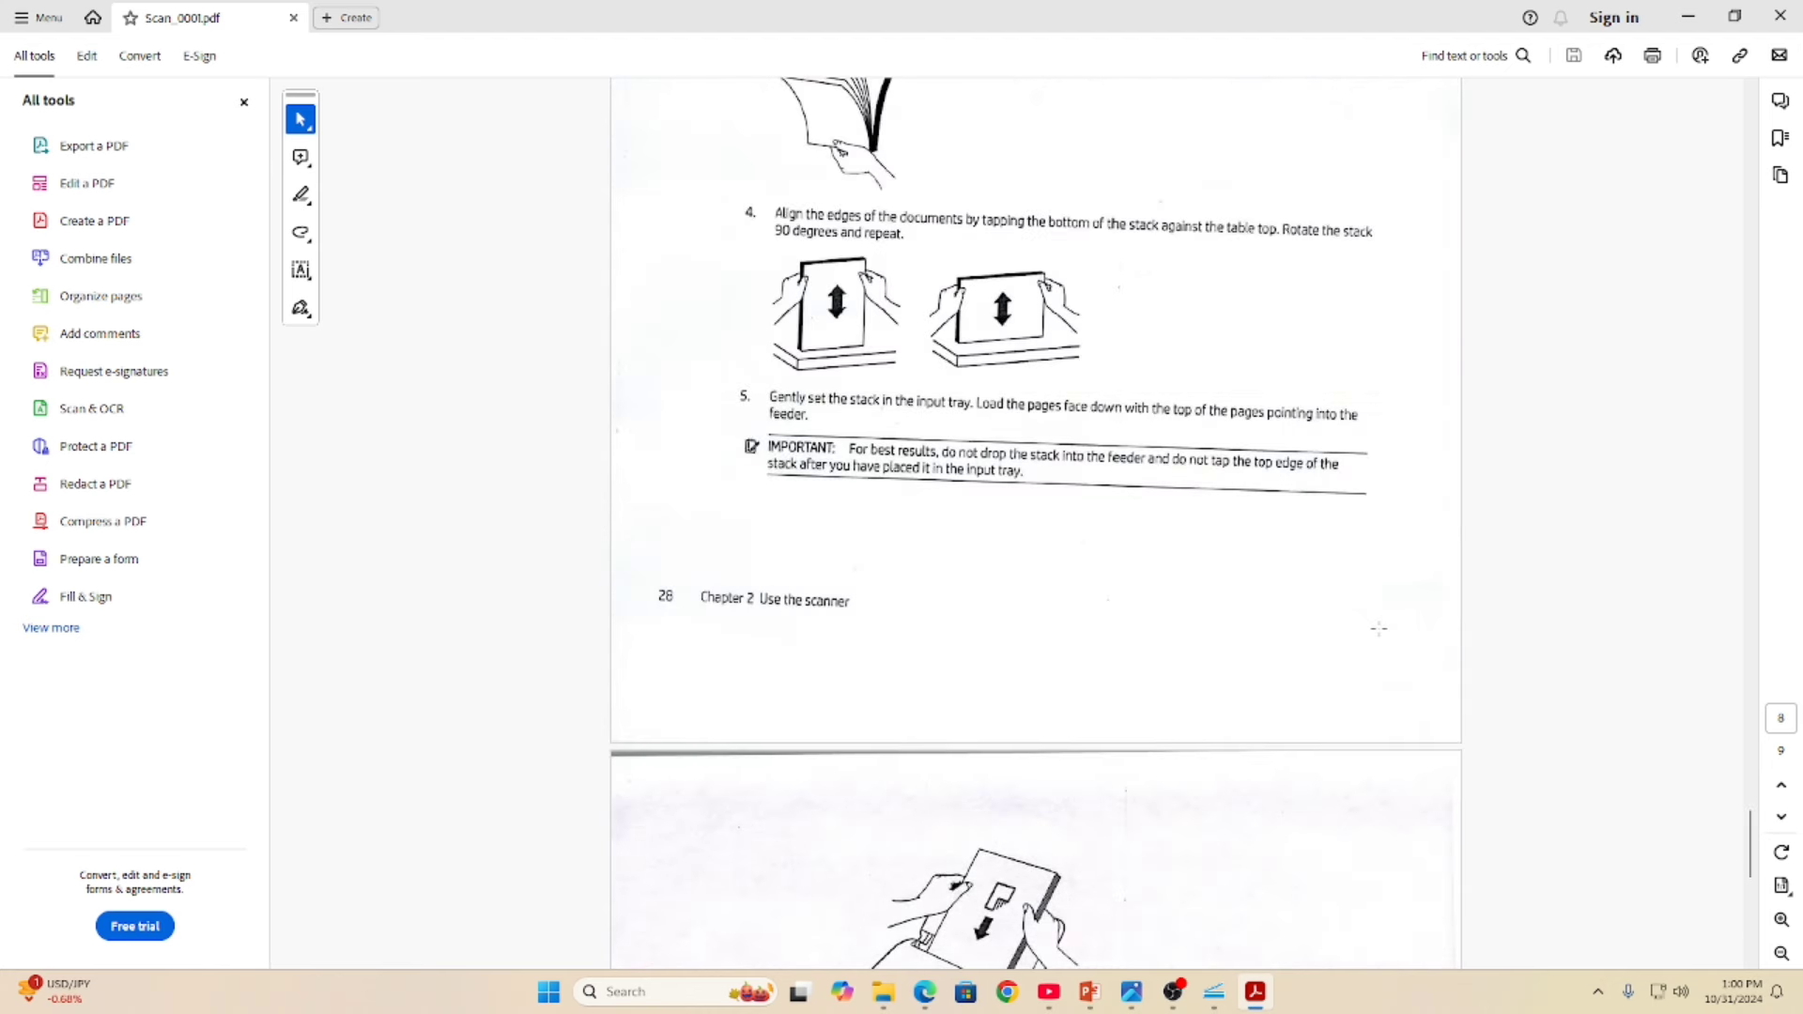
{"action": "scroll", "coordinate": [1379, 628], "scroll_direction": "up", "scroll_amount": 5}
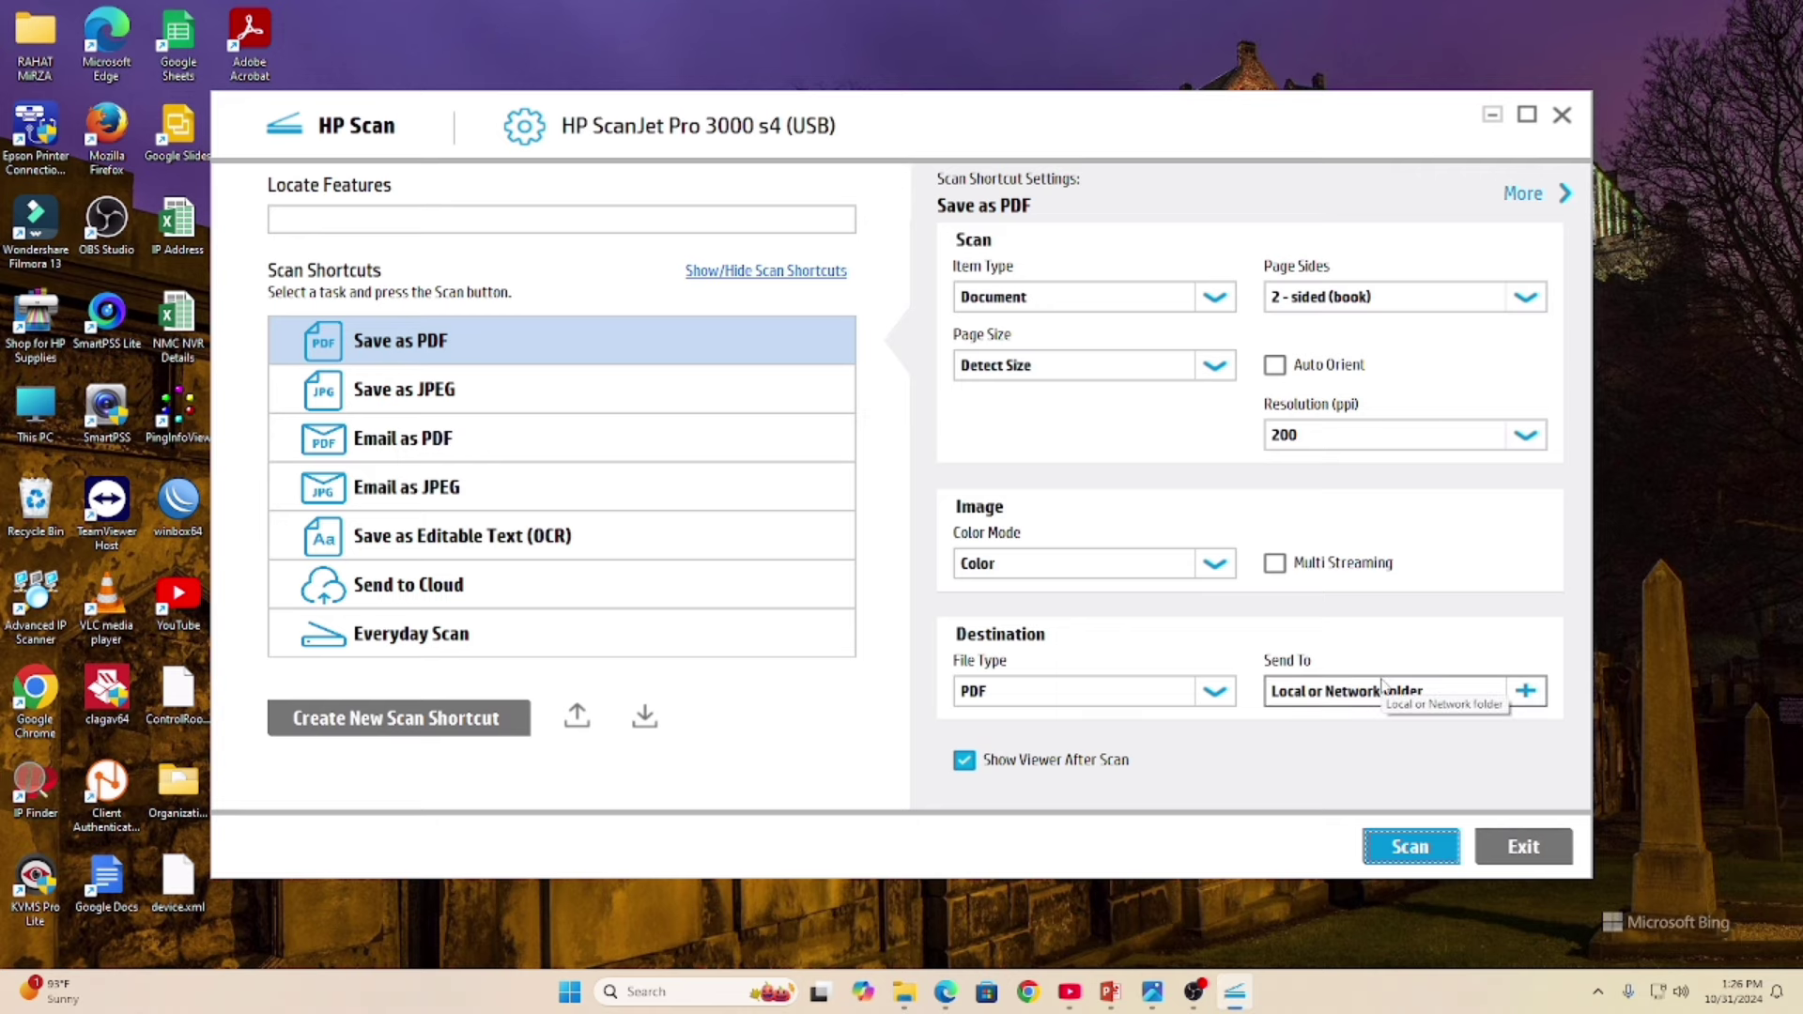
Step: Scan a new document with the Save as PDF shortcut and insert a separator before the second page
{"action": "left_click", "coordinate": [1413, 852]}
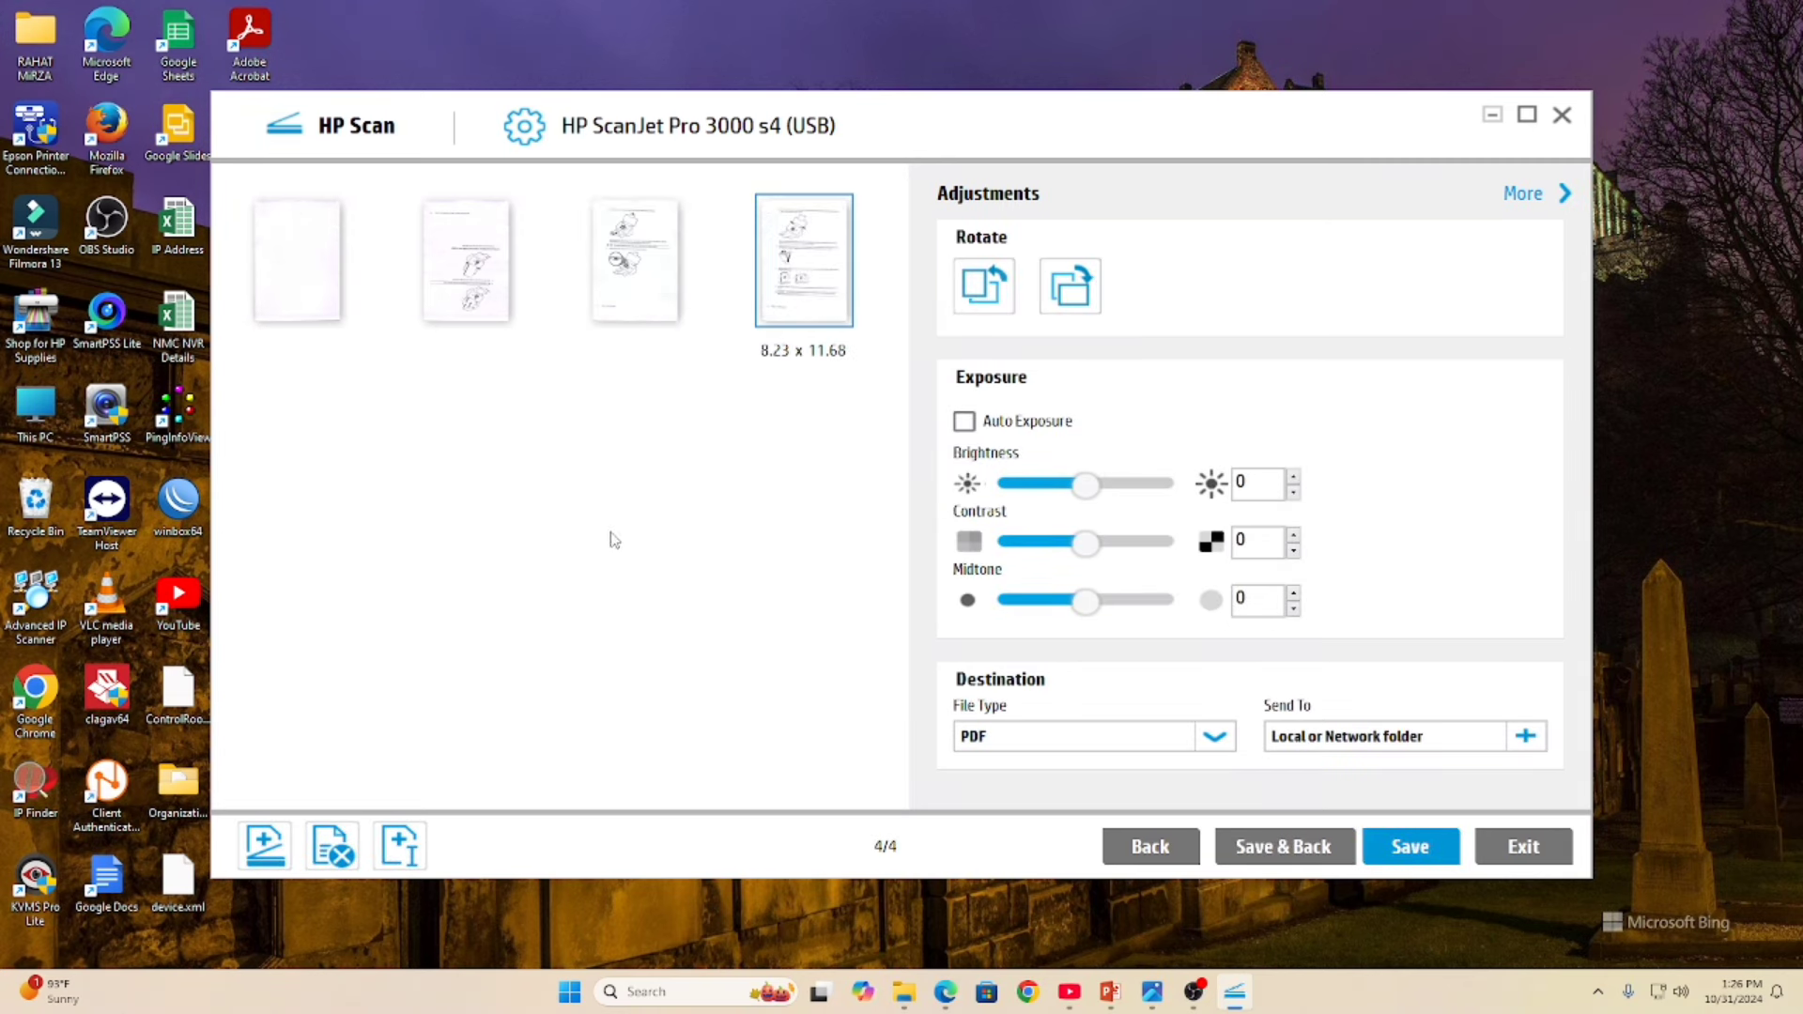
{"action": "left_click", "coordinate": [500, 262]}
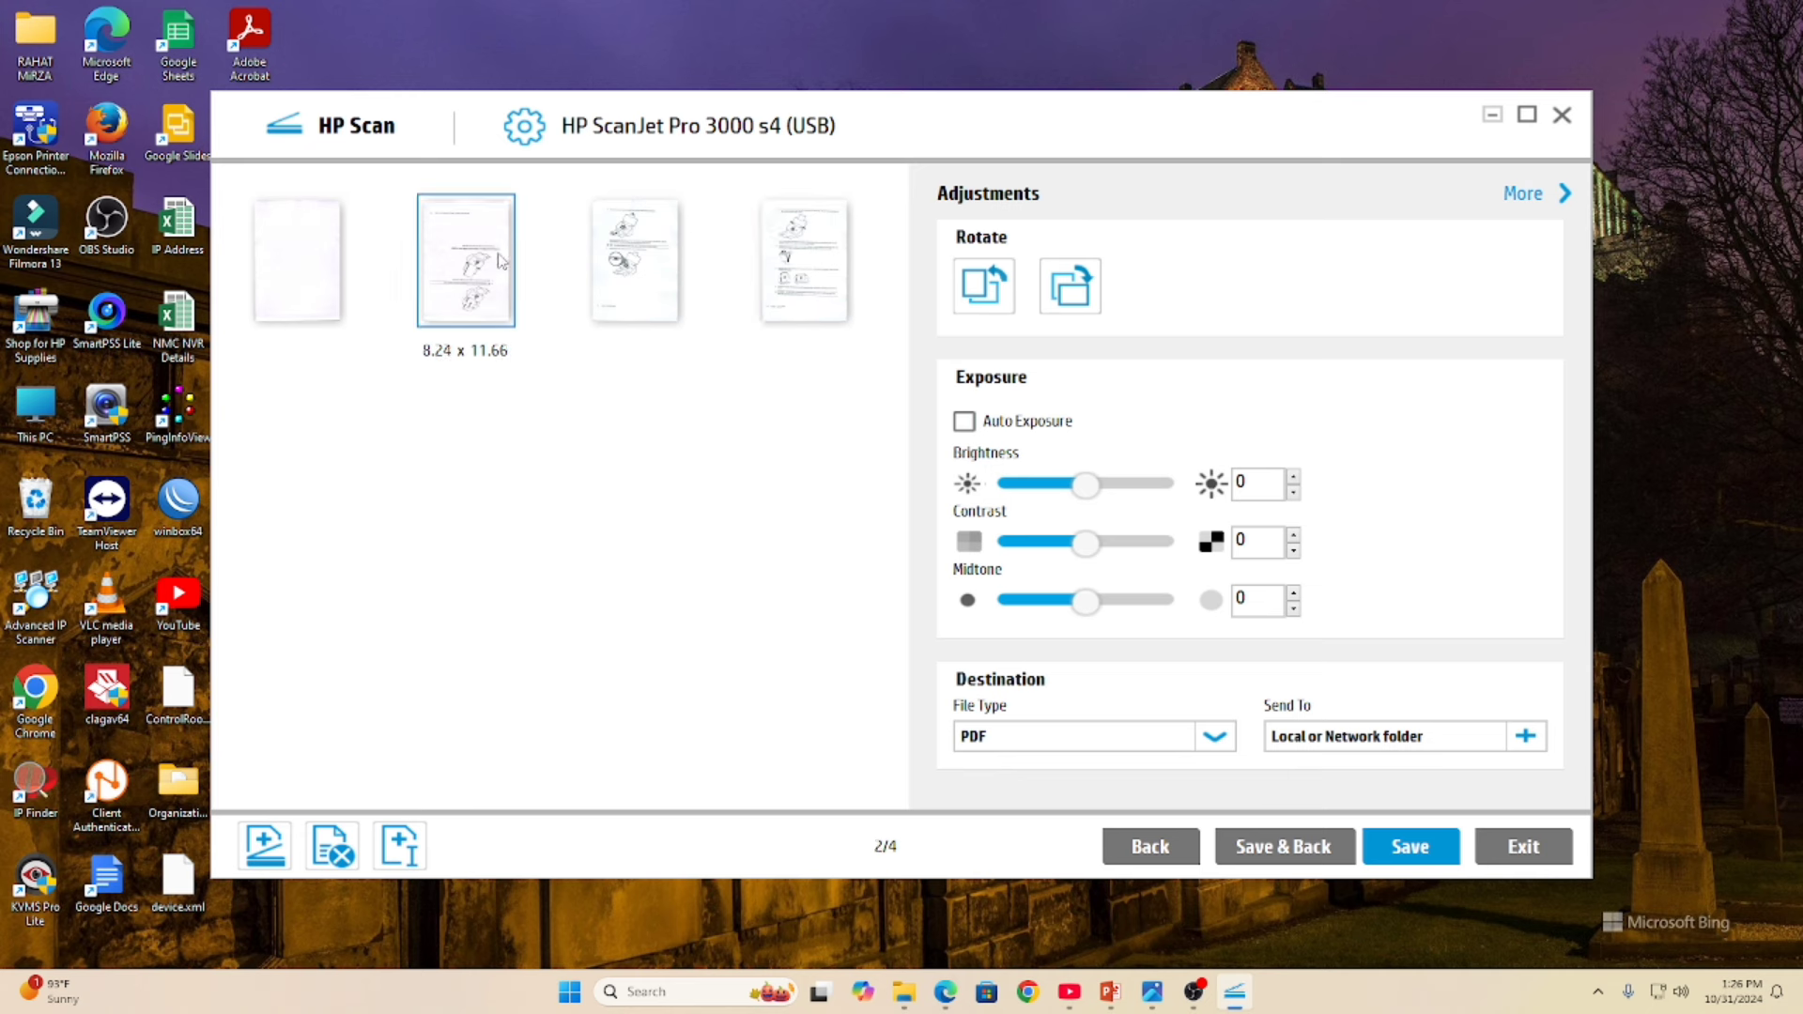
{"action": "left_click", "coordinate": [400, 843]}
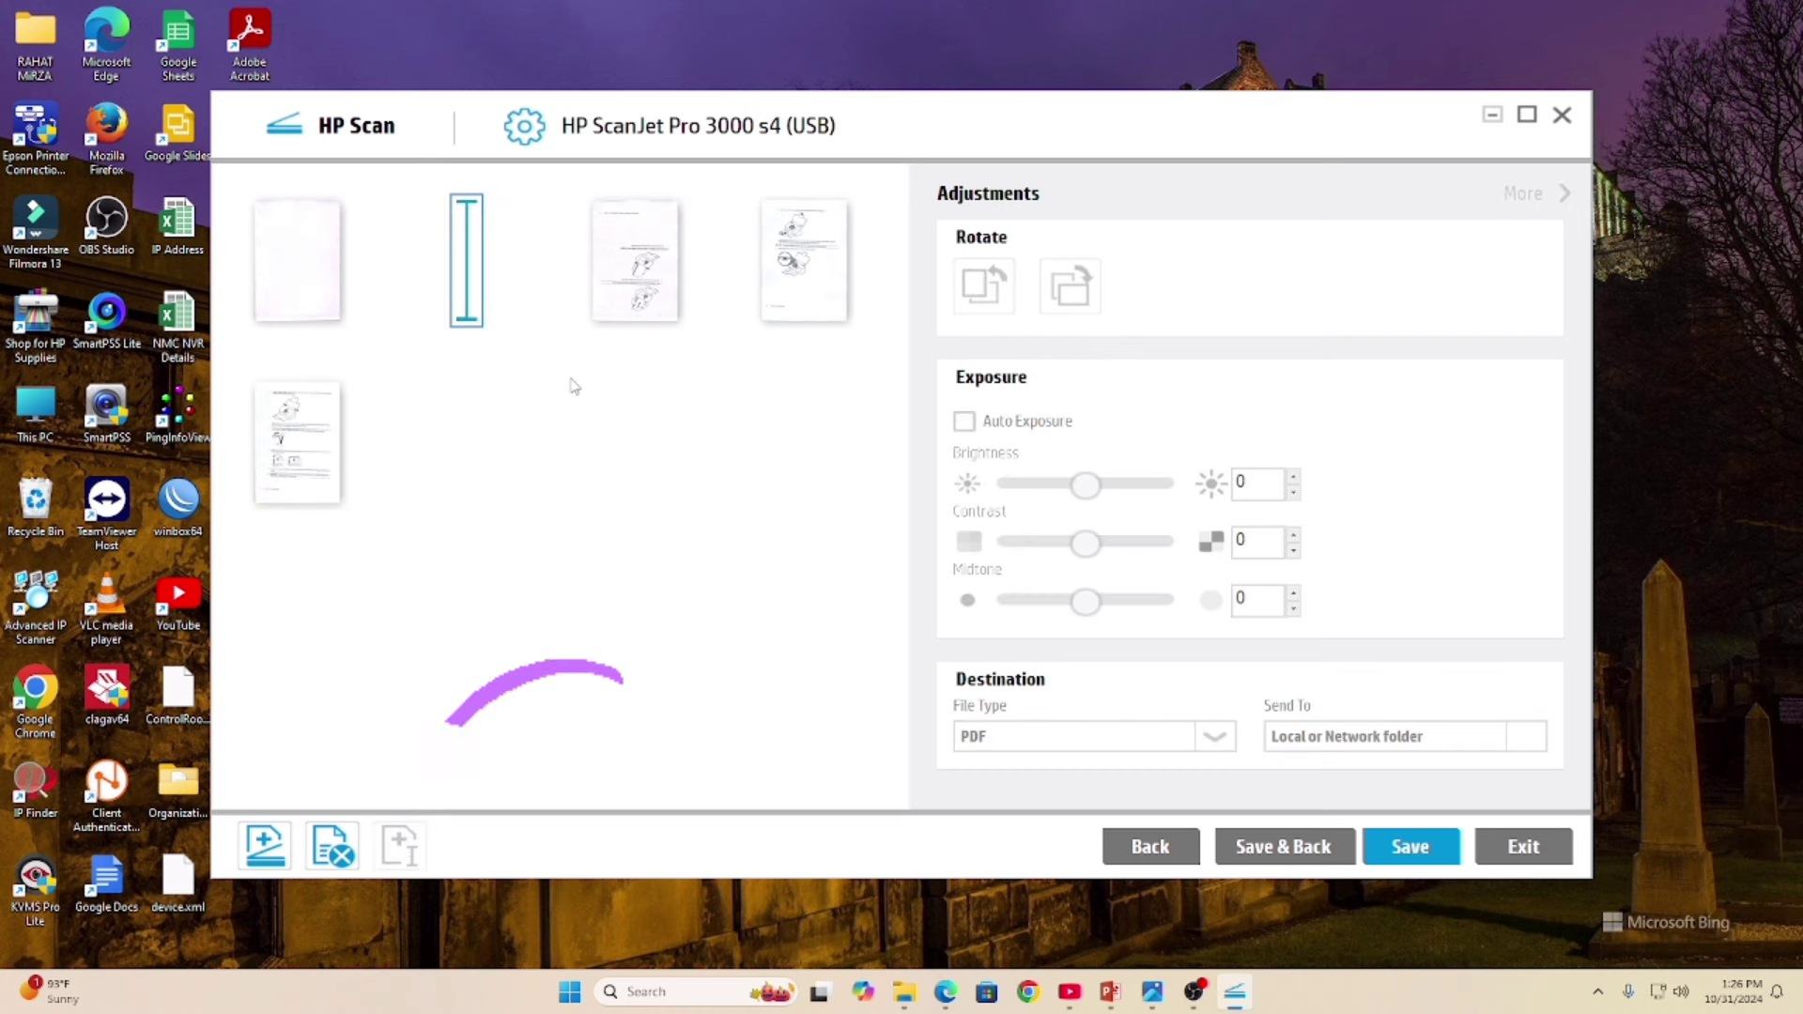
Step: Examine which pages fall before and after the separator by selecting each scanned page in turn
{"action": "left_click", "coordinate": [311, 263]}
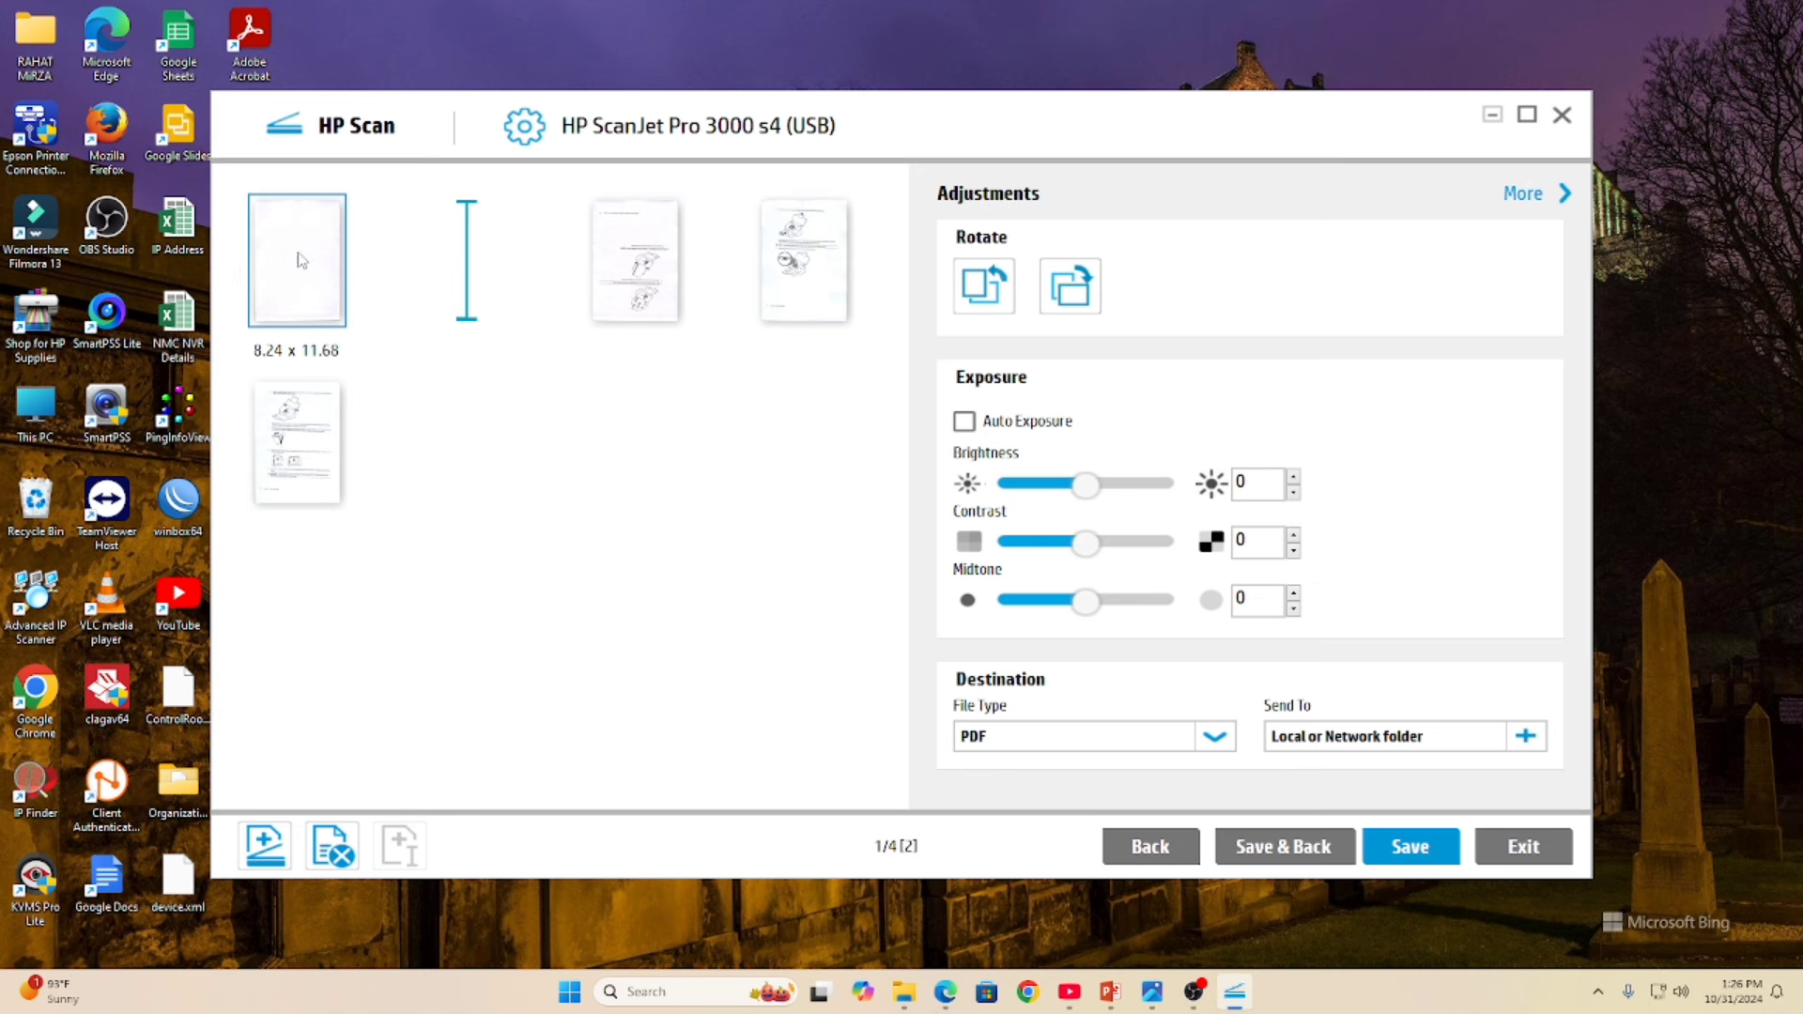
{"action": "left_click", "coordinate": [634, 272]}
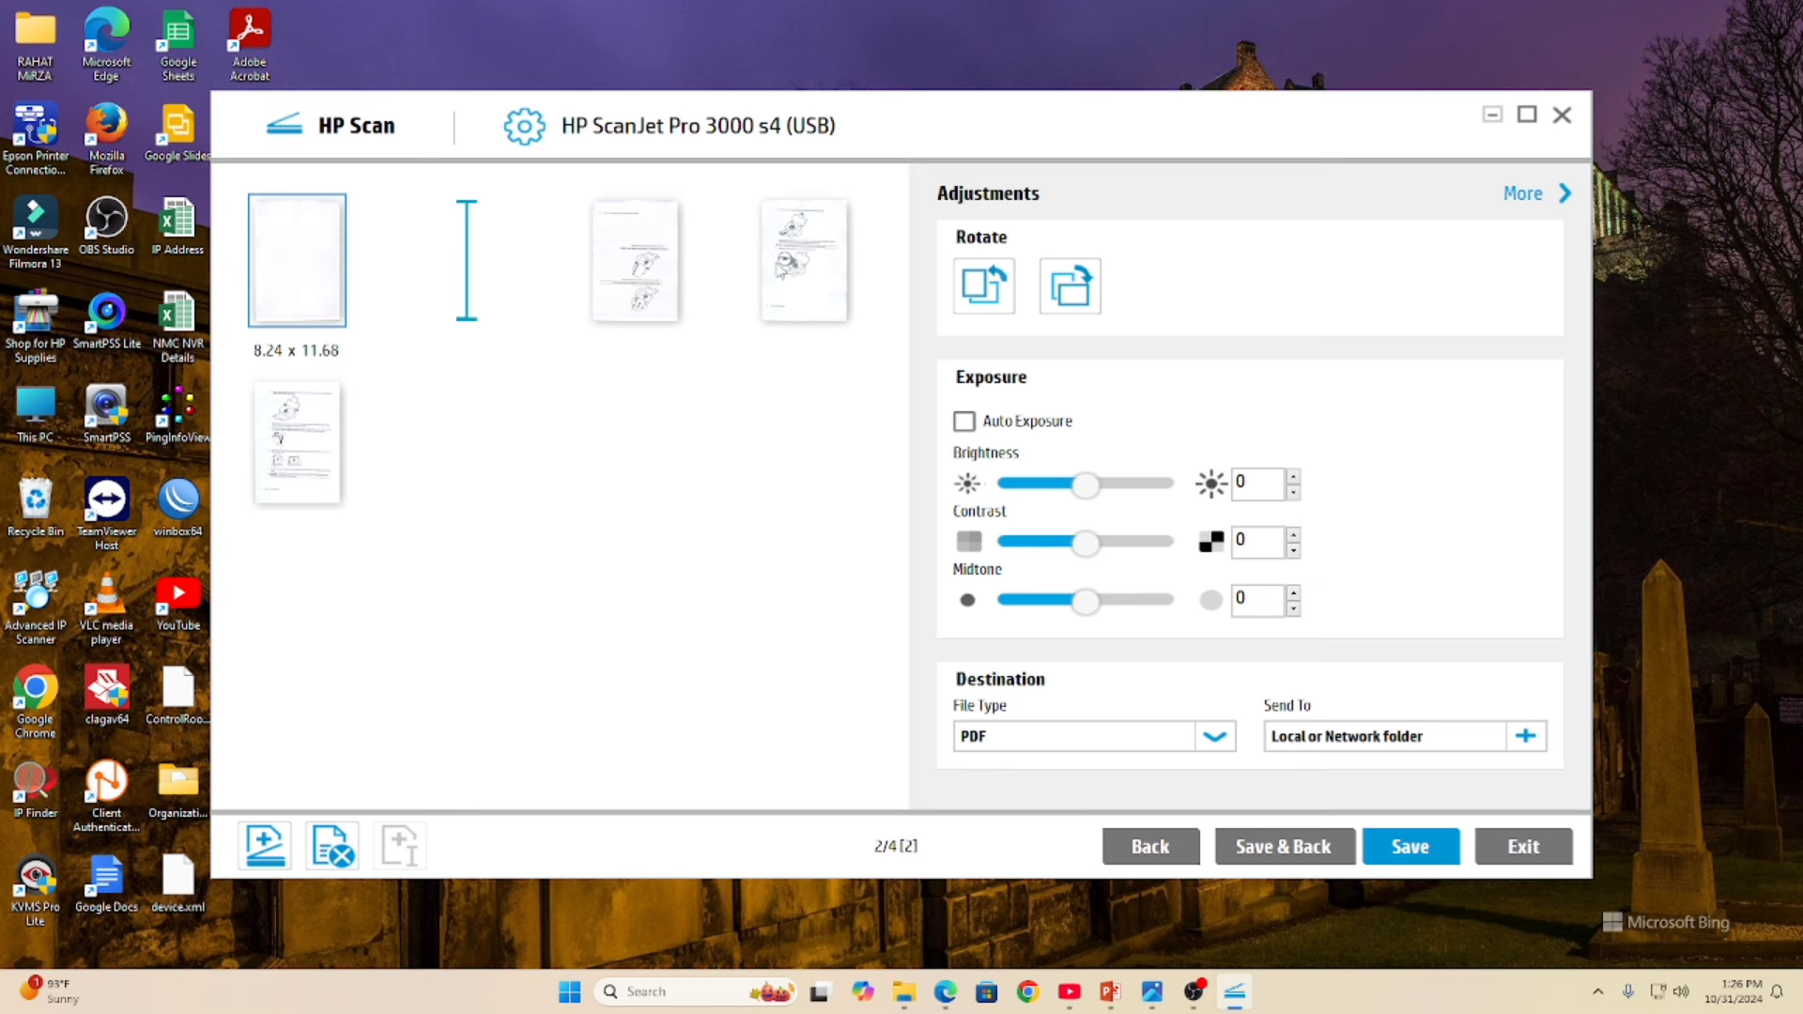
{"action": "left_click", "coordinate": [825, 272]}
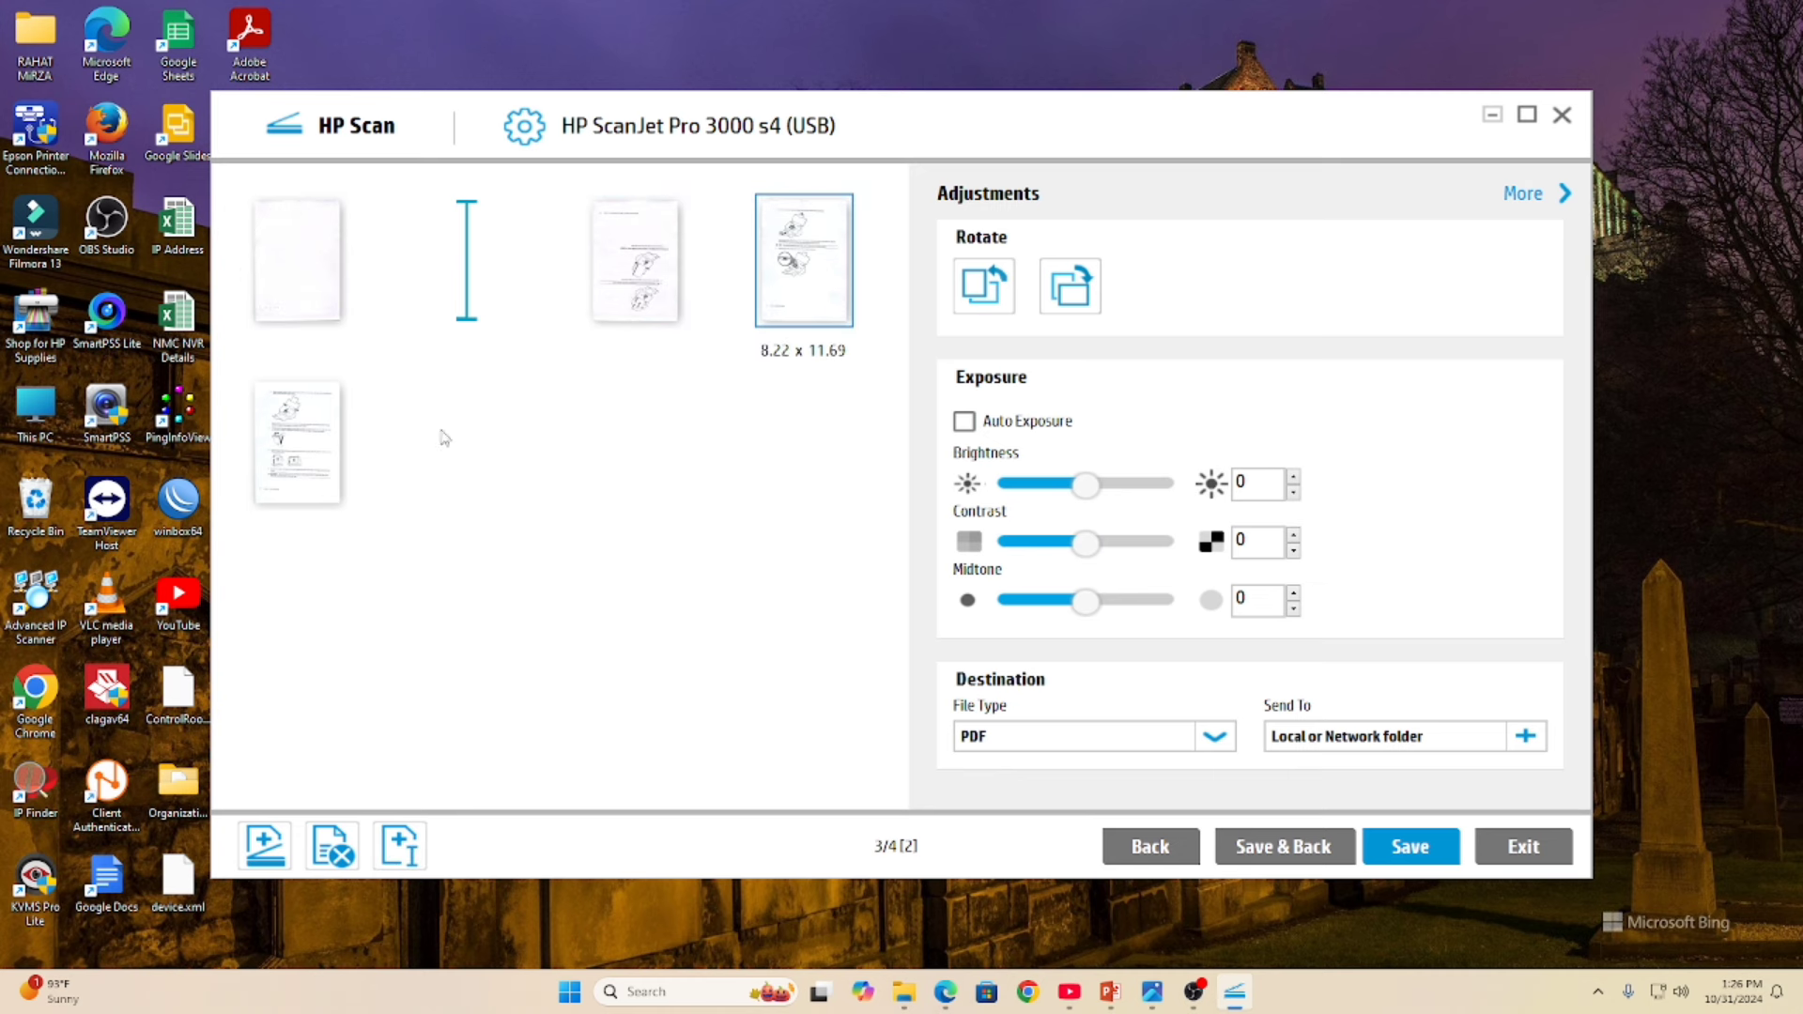
{"action": "left_click", "coordinate": [335, 448]}
{"action": "left_click", "coordinate": [321, 279]}
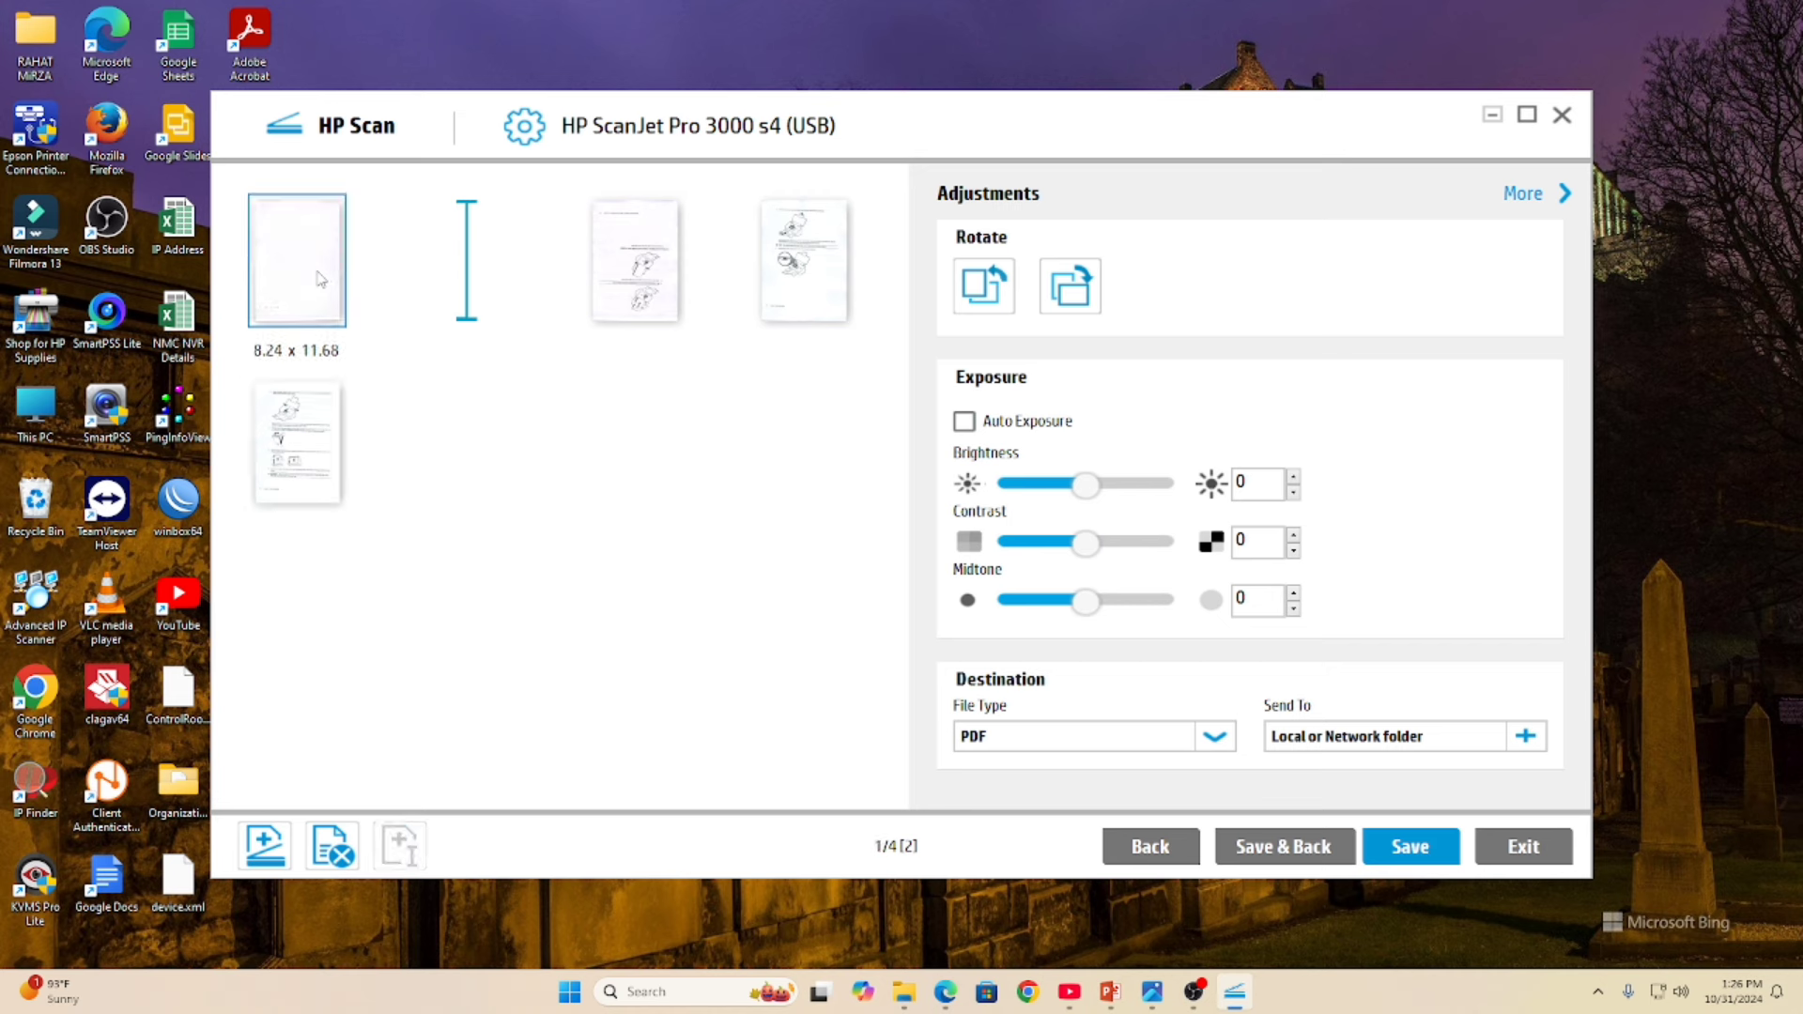
{"action": "left_click", "coordinate": [629, 297]}
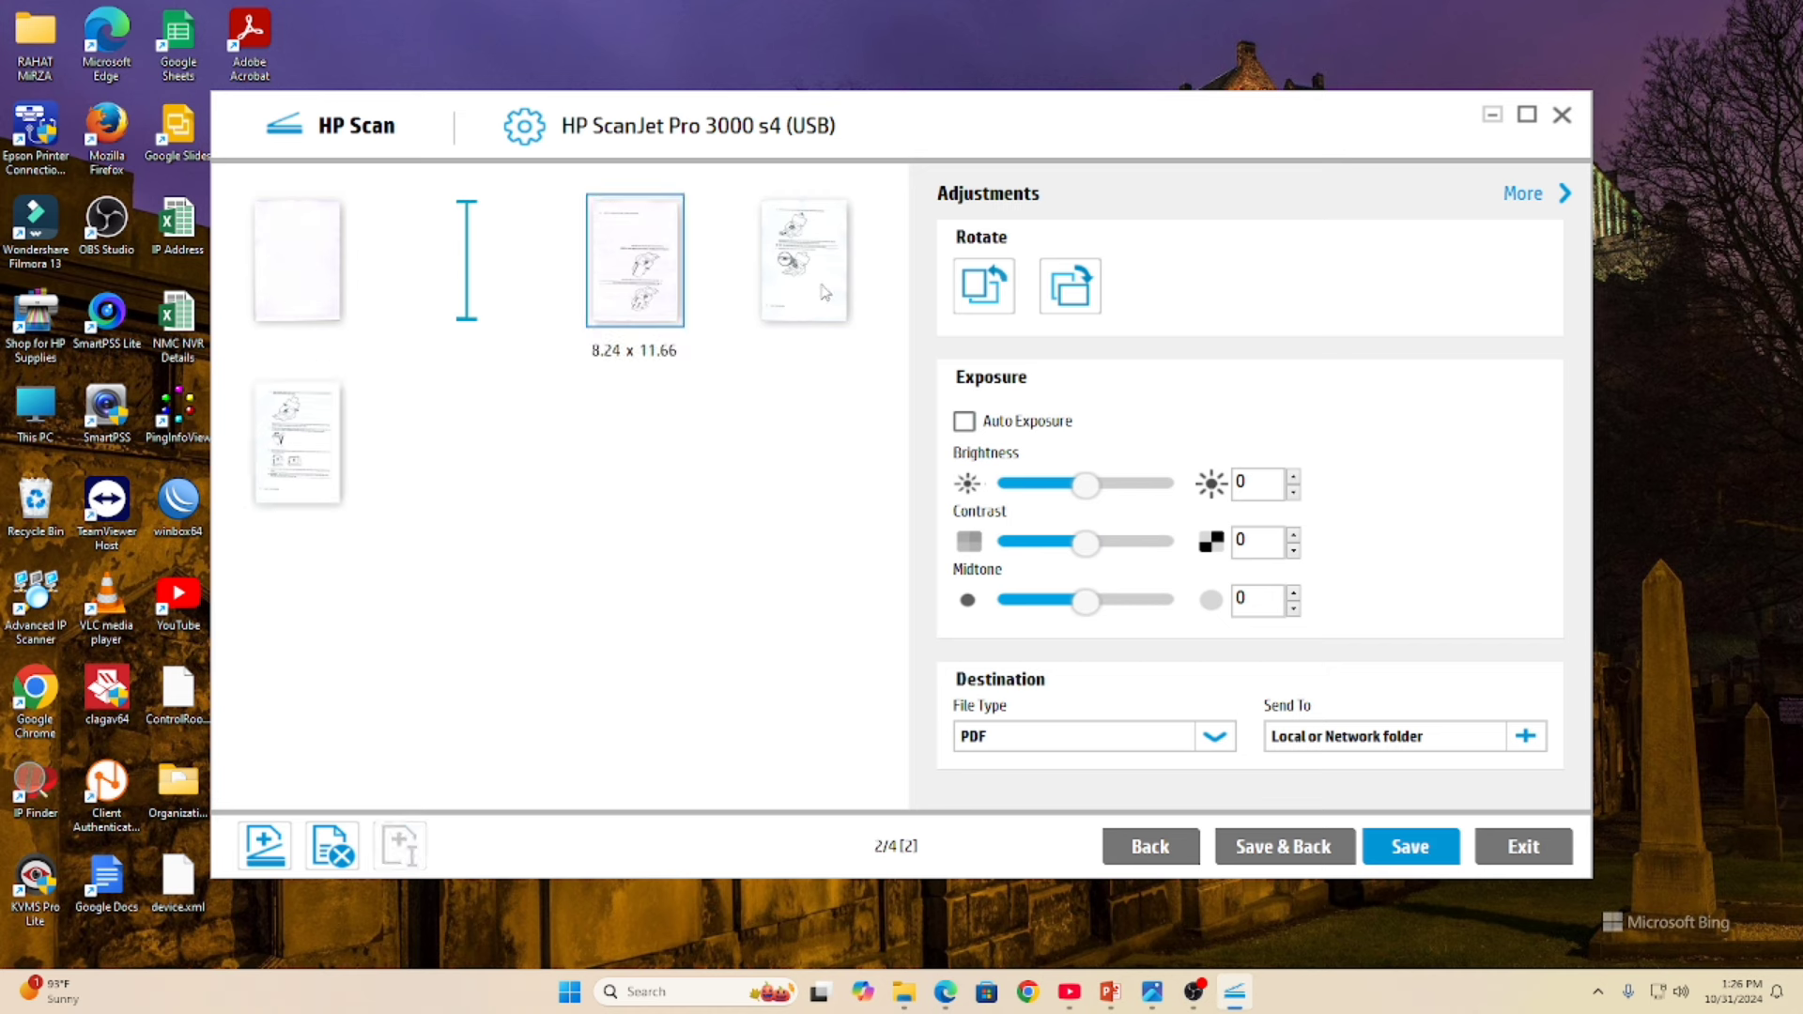
{"action": "left_click", "coordinate": [825, 291]}
{"action": "left_click", "coordinate": [311, 451]}
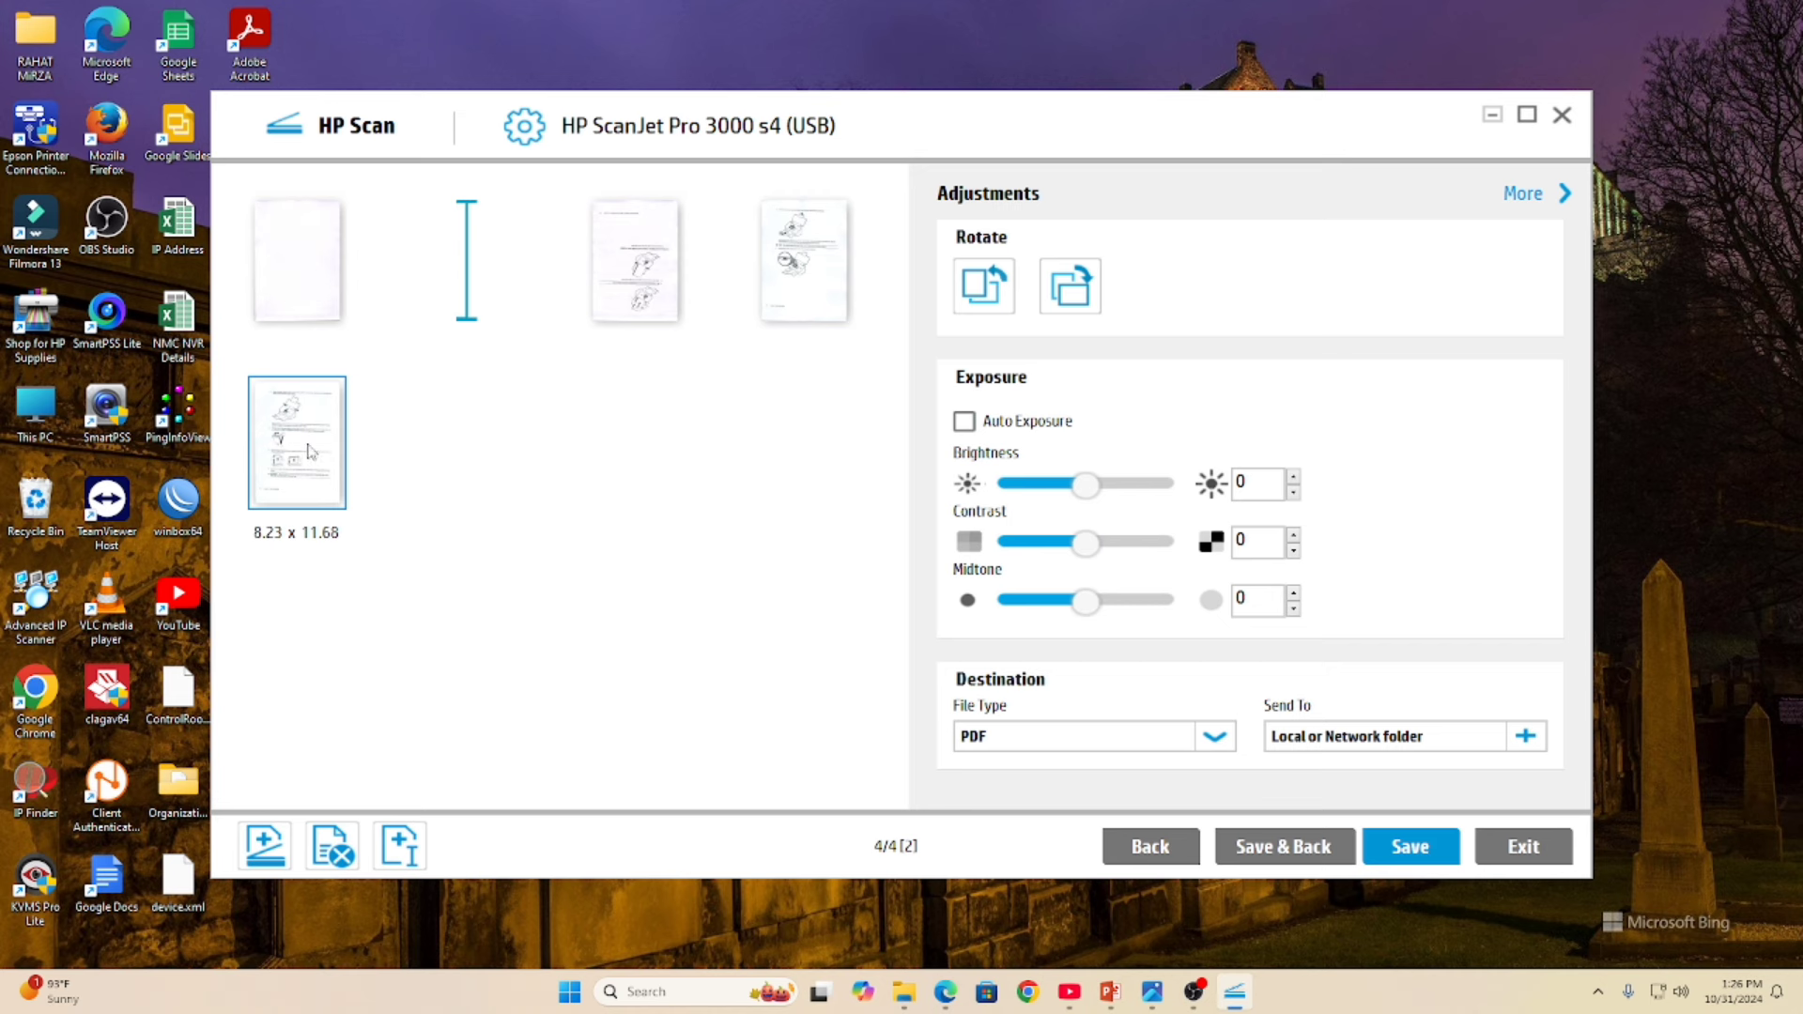
Step: Save the separated scan as PDF files on the Desktop with the default file name
{"action": "left_click", "coordinate": [1413, 850]}
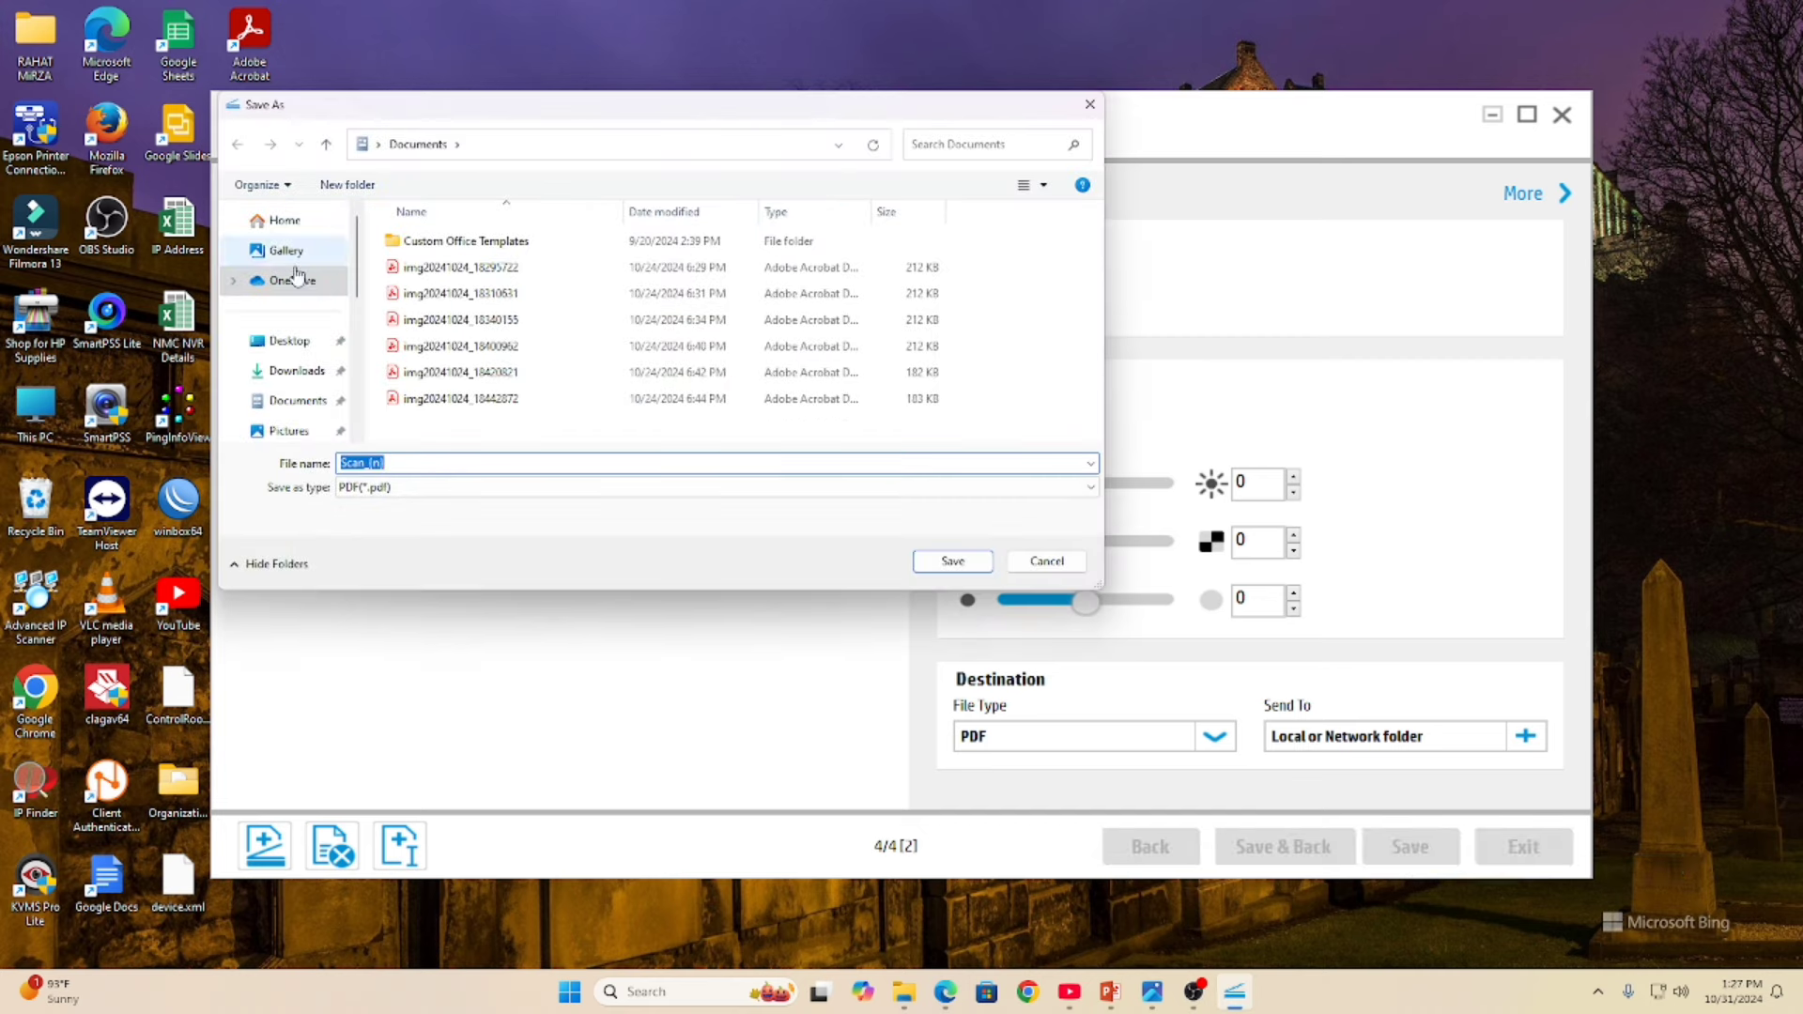
{"action": "left_click", "coordinate": [289, 349]}
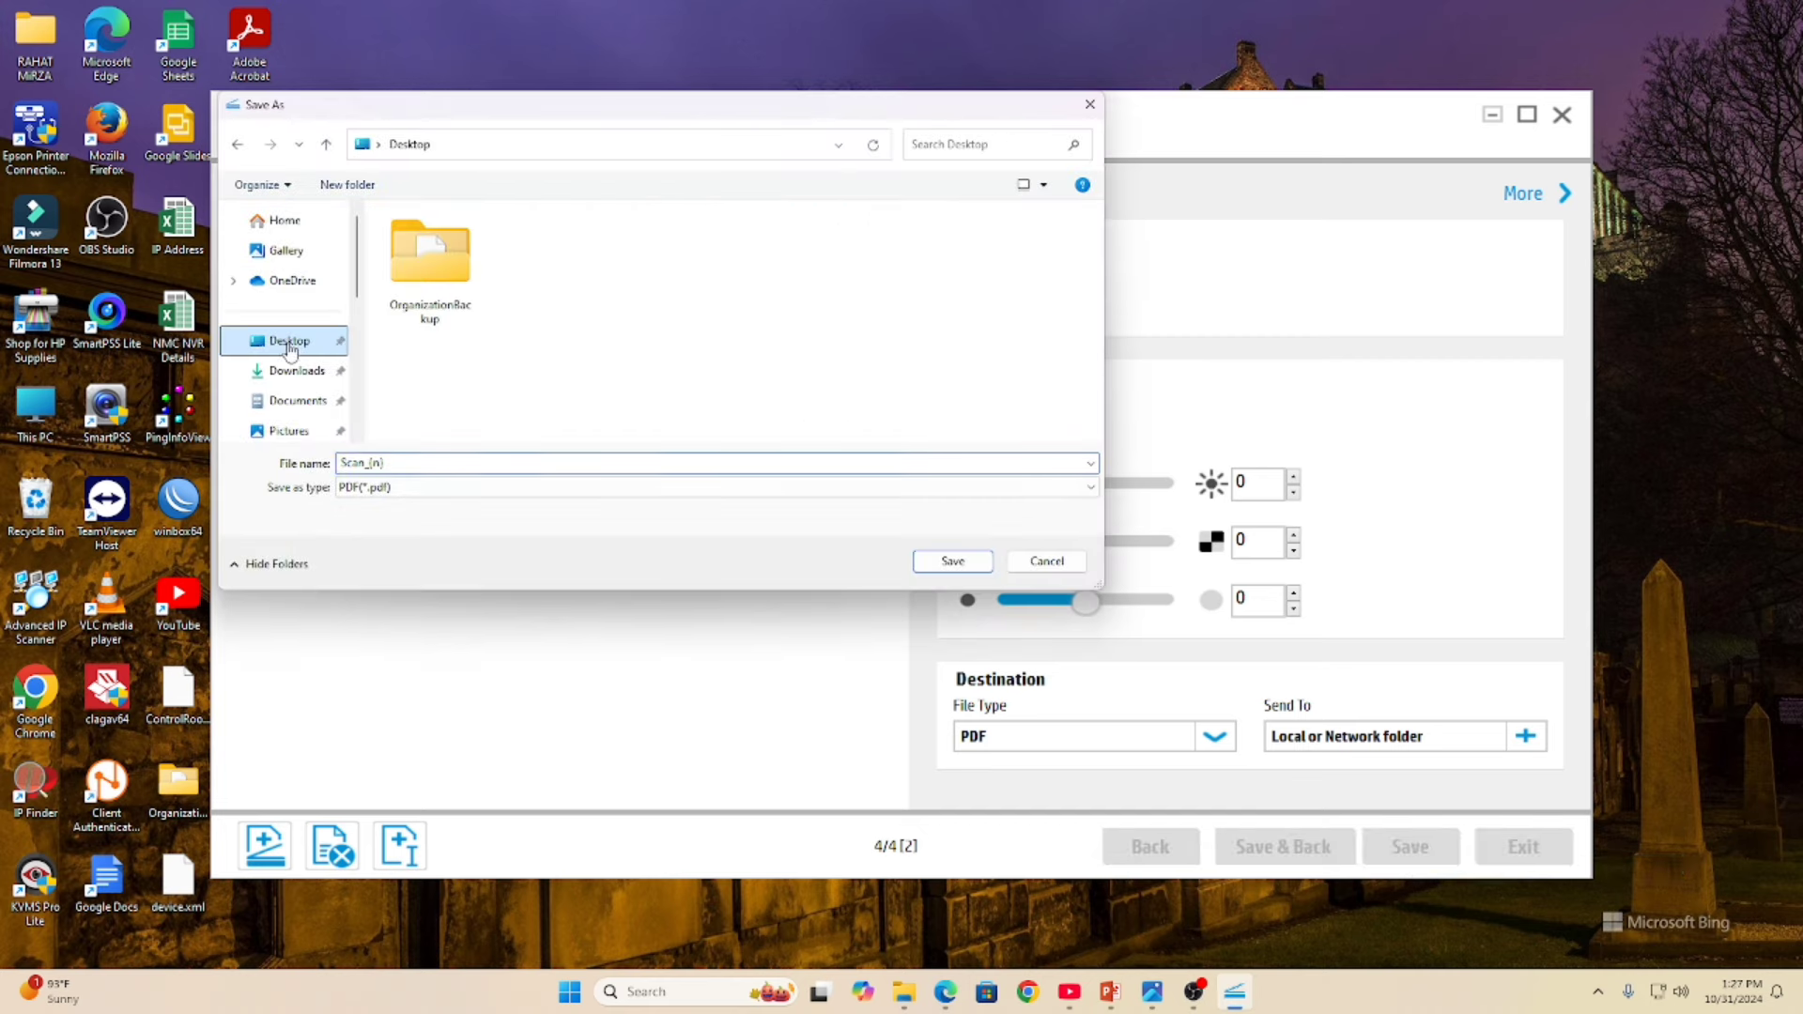
{"action": "left_click", "coordinate": [953, 562]}
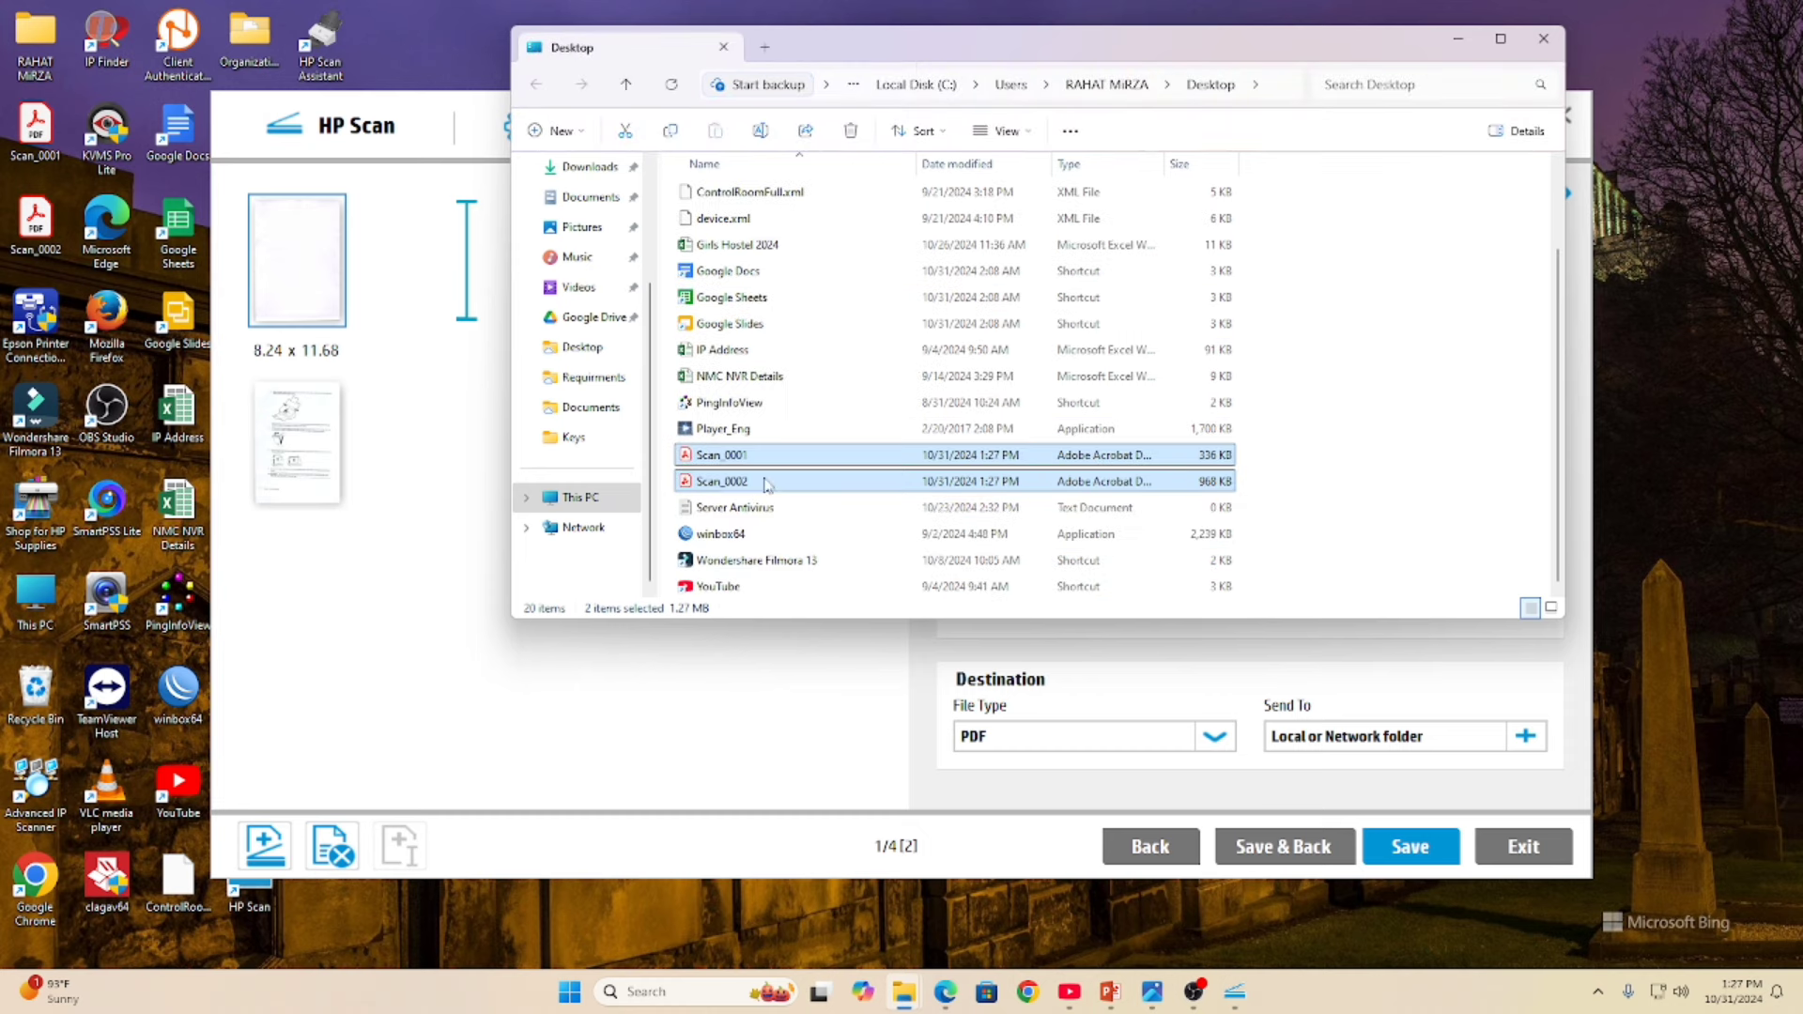
Step: Open the new Scan_0001 PDF to check its content and close it again
{"action": "double_click", "coordinate": [737, 464]}
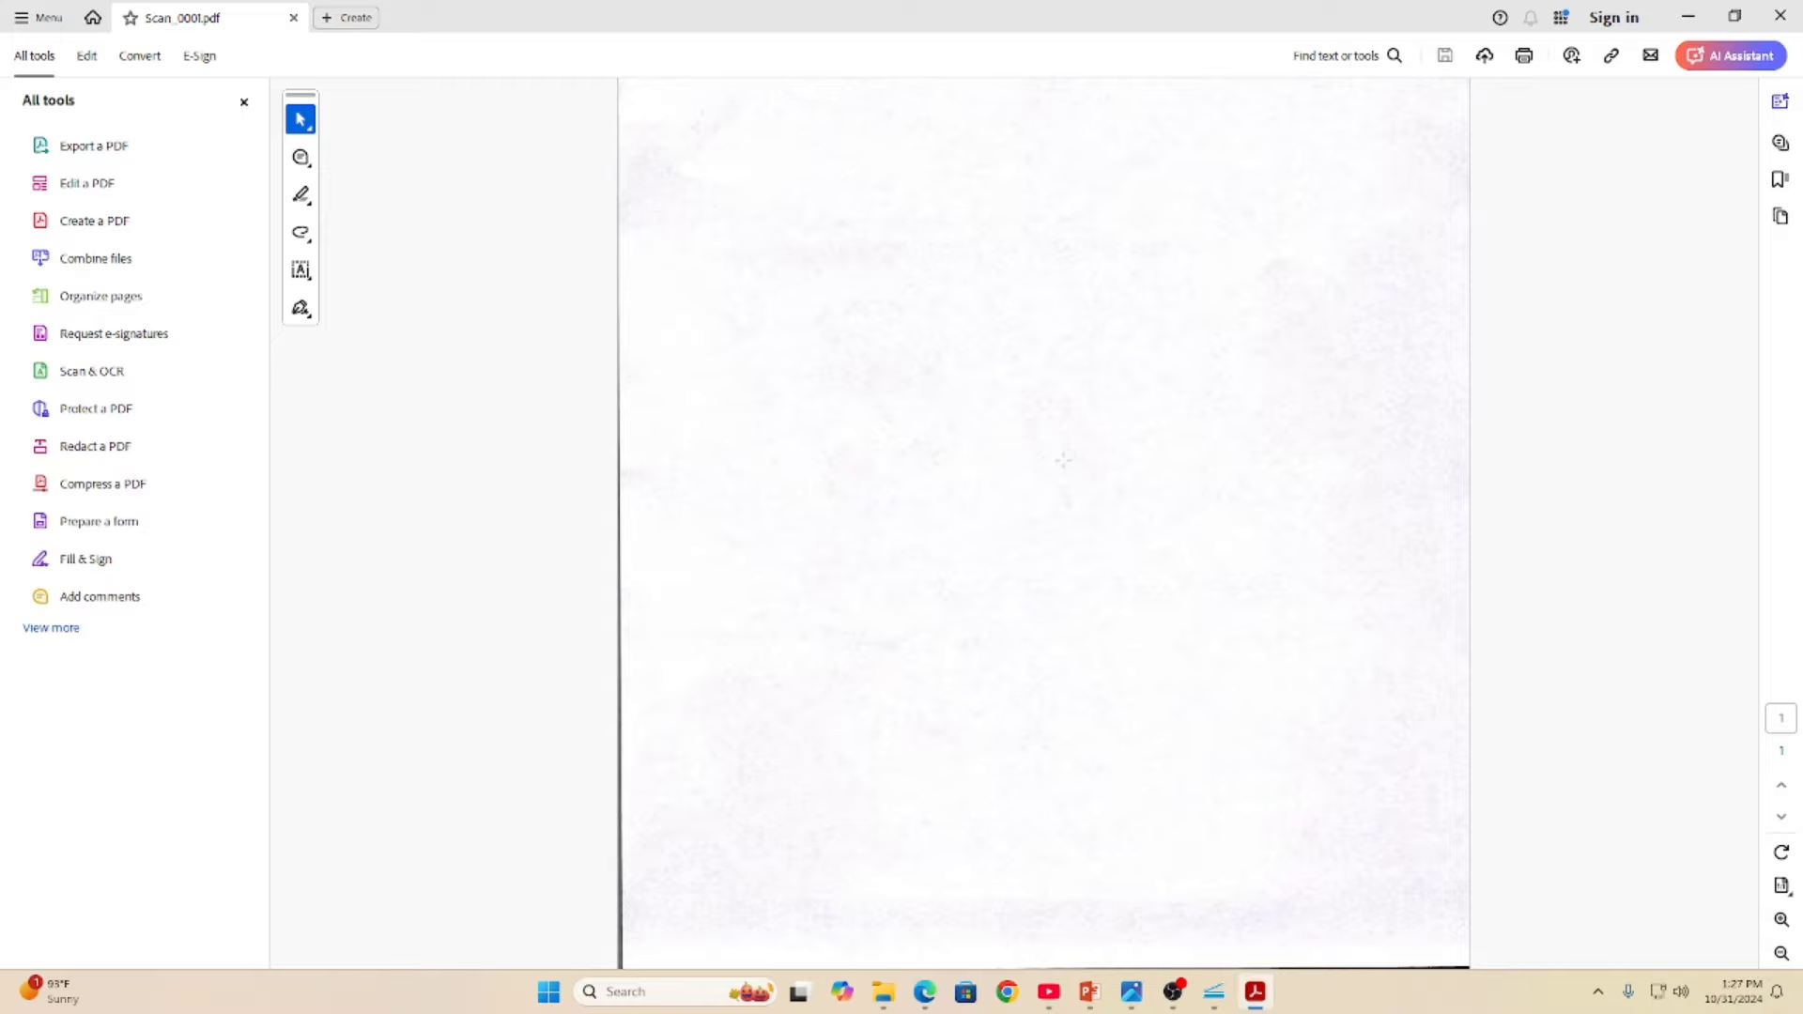
{"action": "left_click", "coordinate": [1780, 20]}
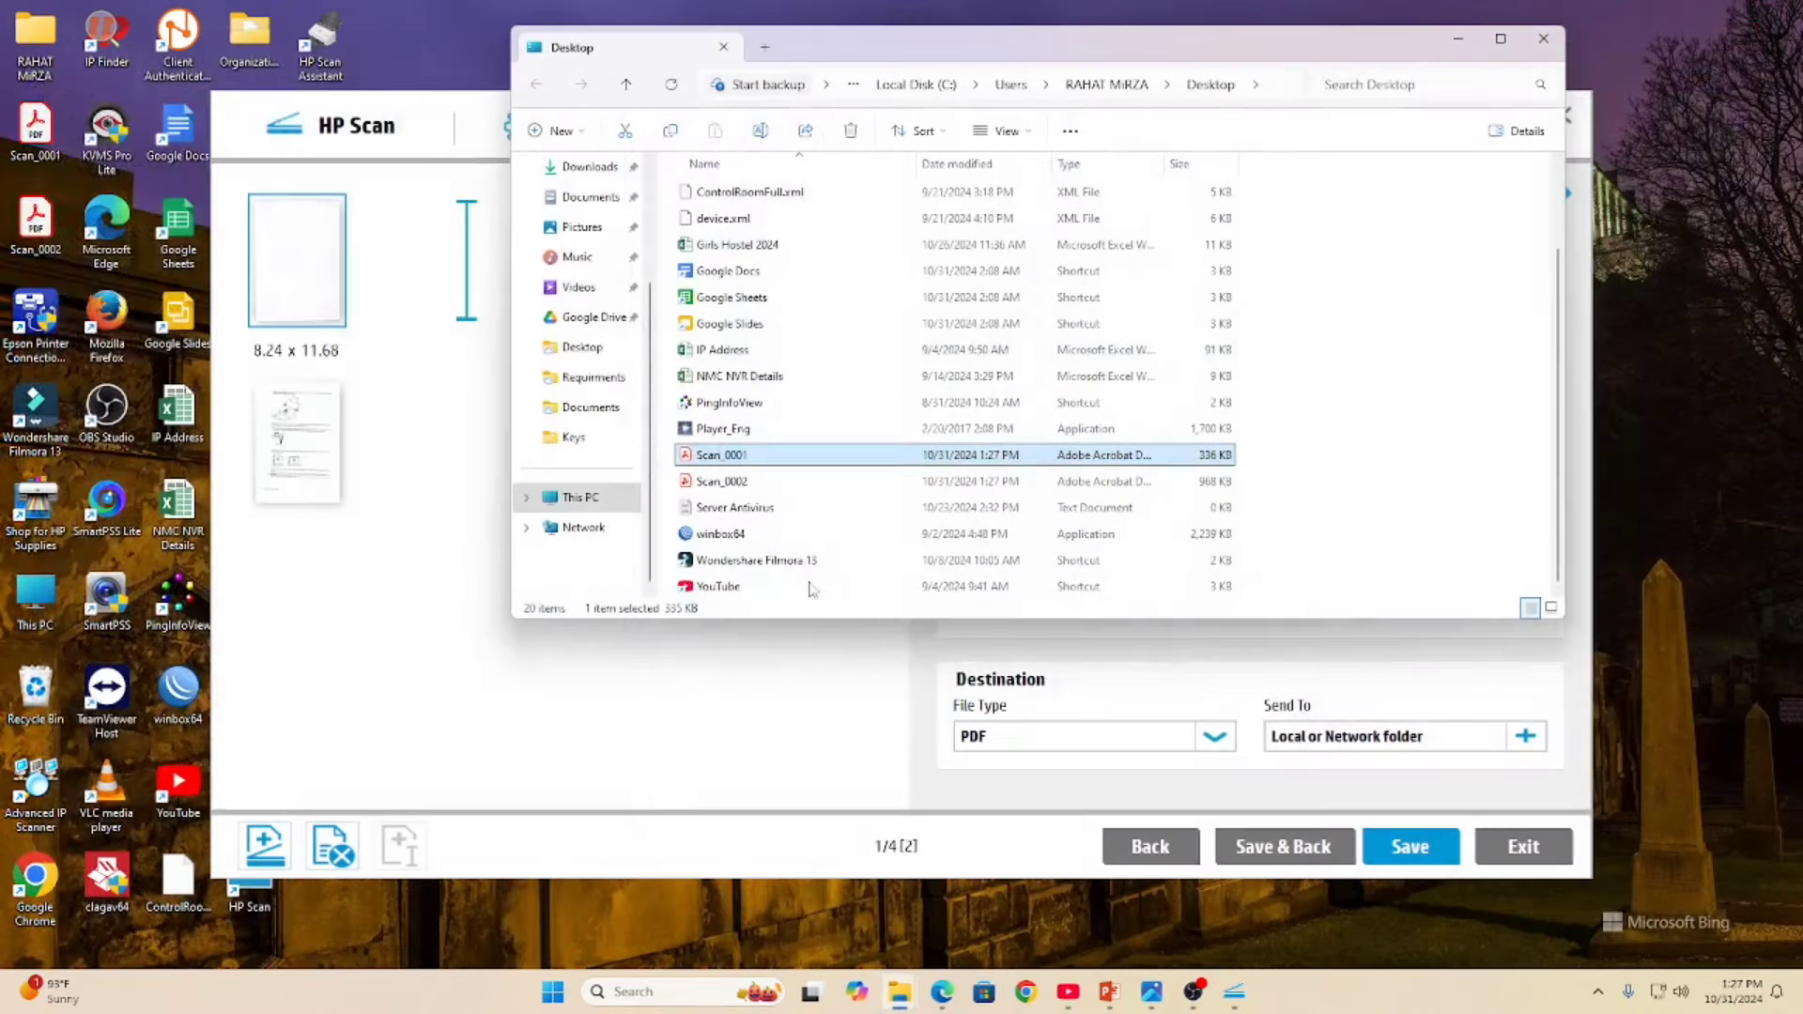
Step: Open the Scan_0002 PDF and read through its pages to check the content after the separator
{"action": "double_click", "coordinate": [734, 486]}
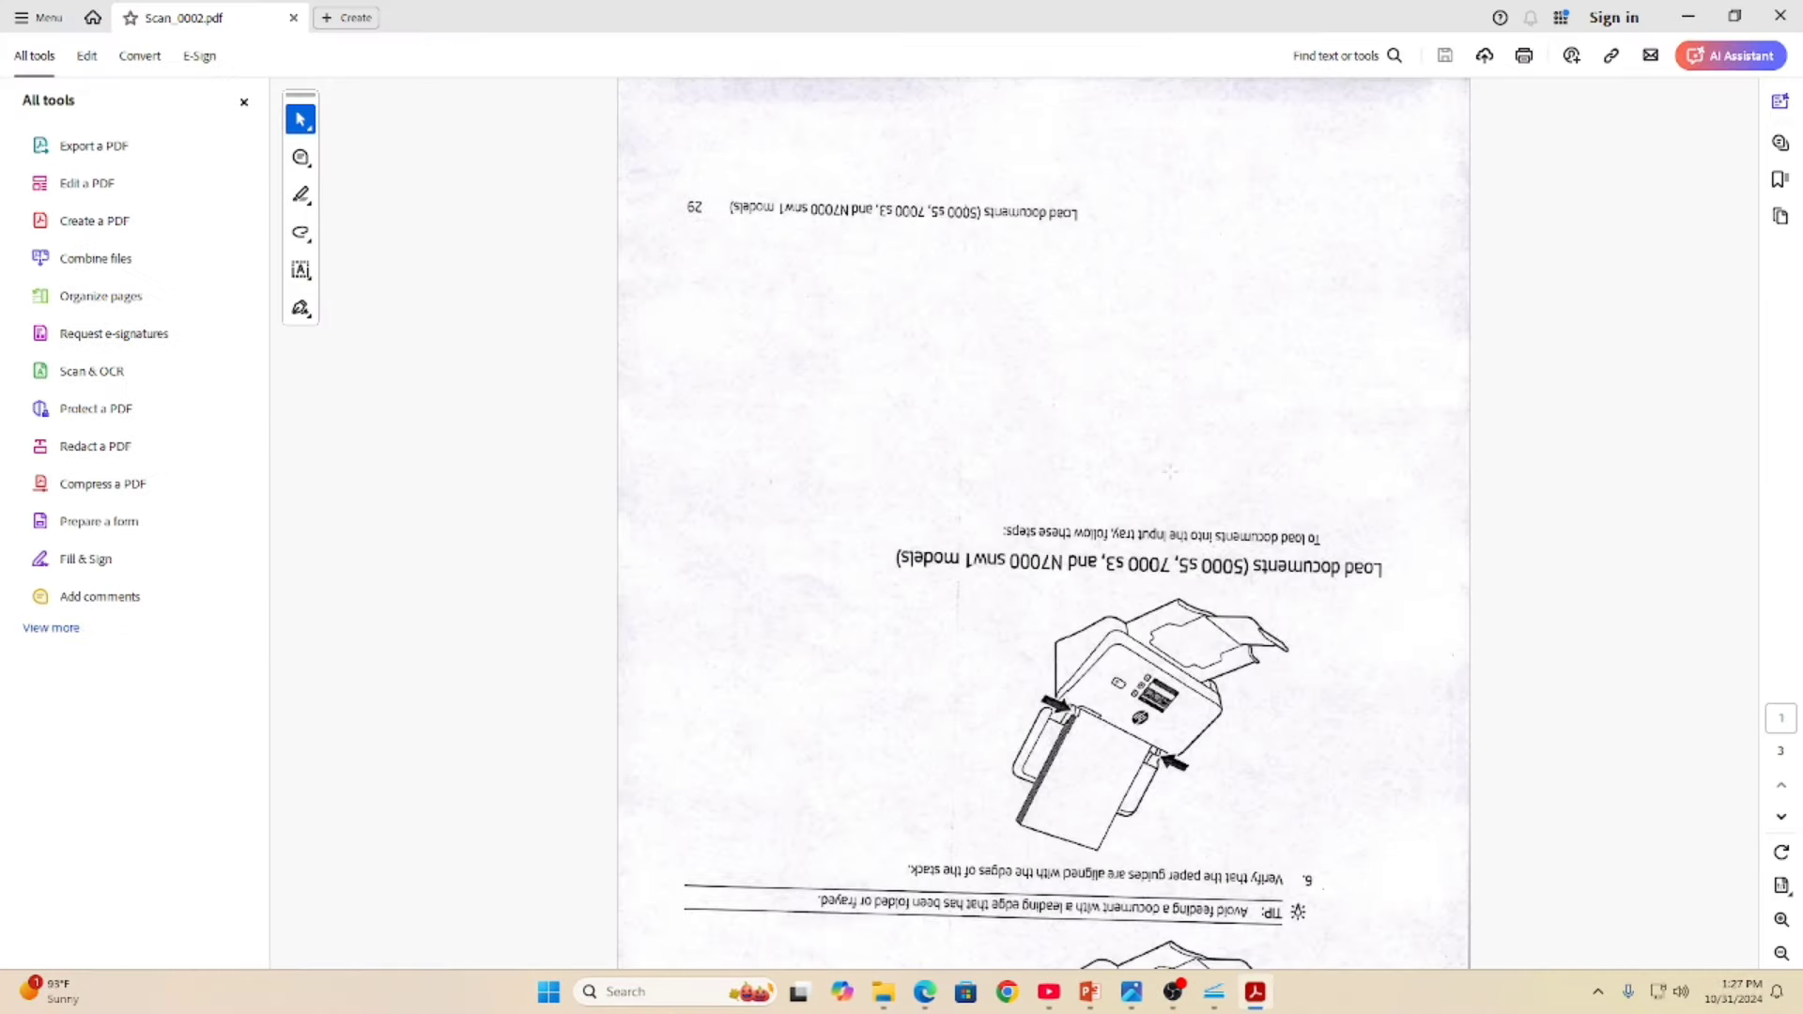
{"action": "scroll", "coordinate": [1042, 526], "scroll_direction": "down", "scroll_amount": 15}
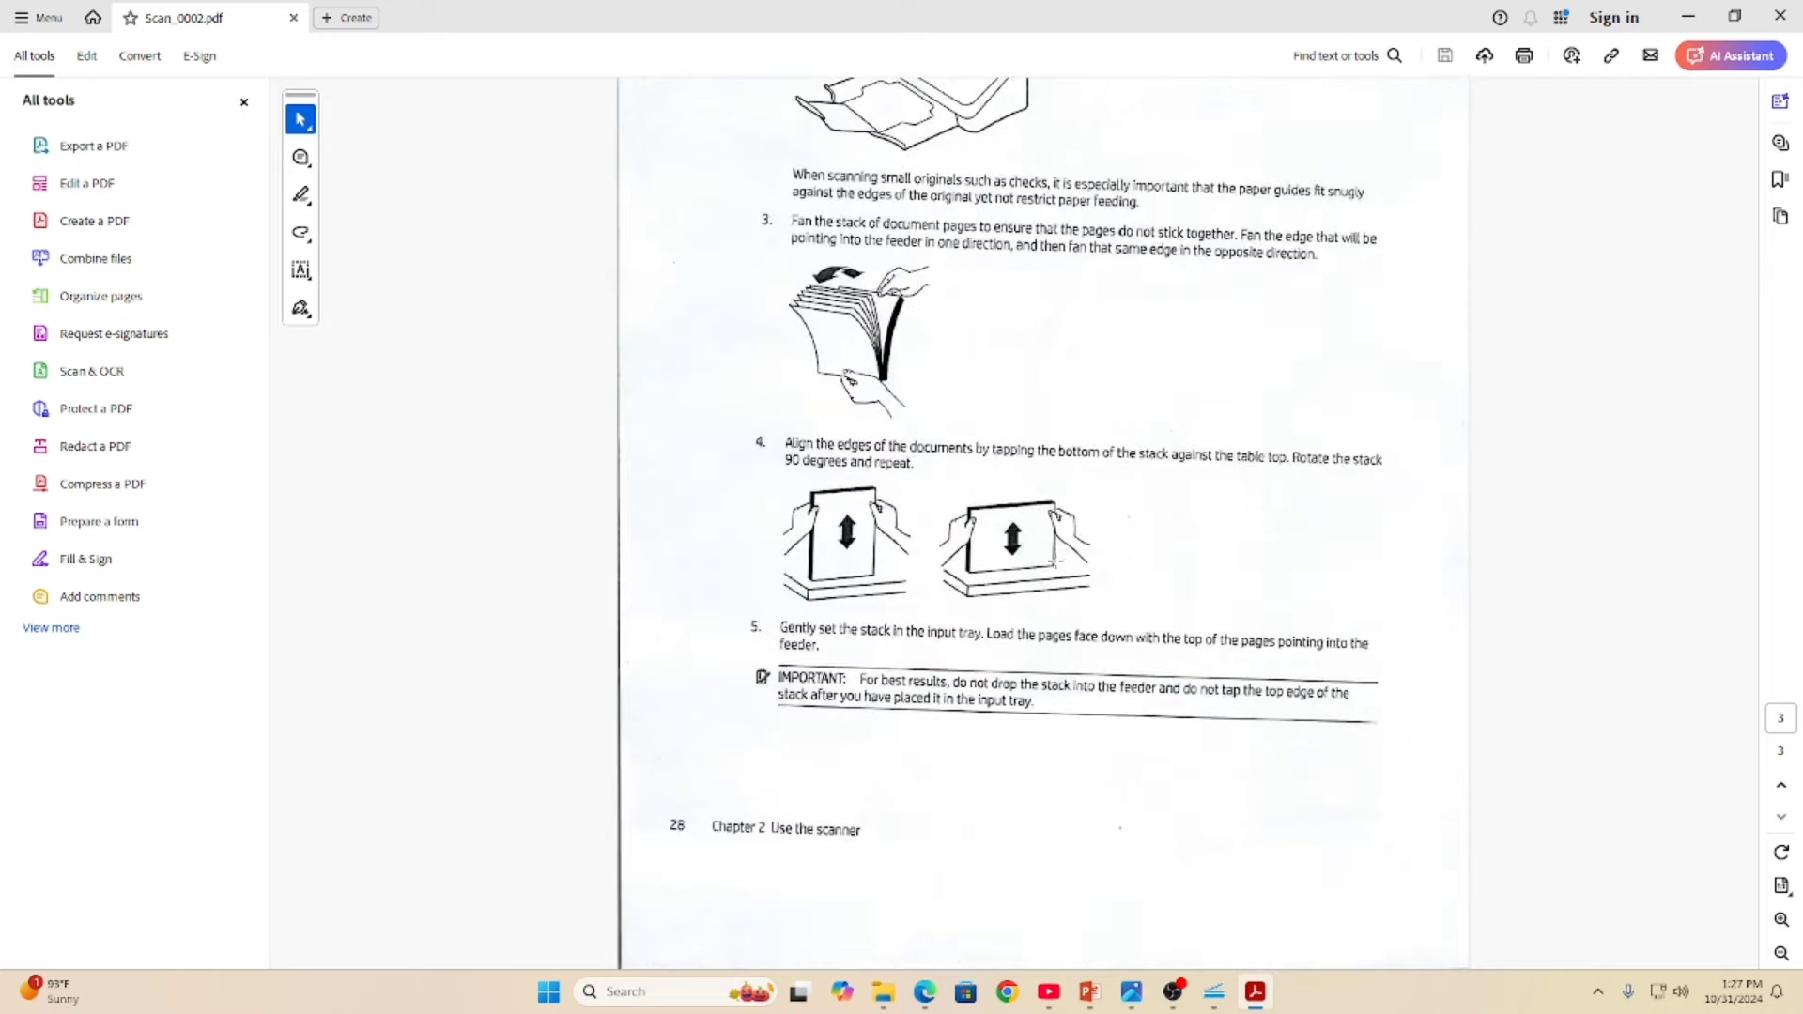
{"action": "scroll", "coordinate": [1056, 561], "scroll_direction": "down", "scroll_amount": 5}
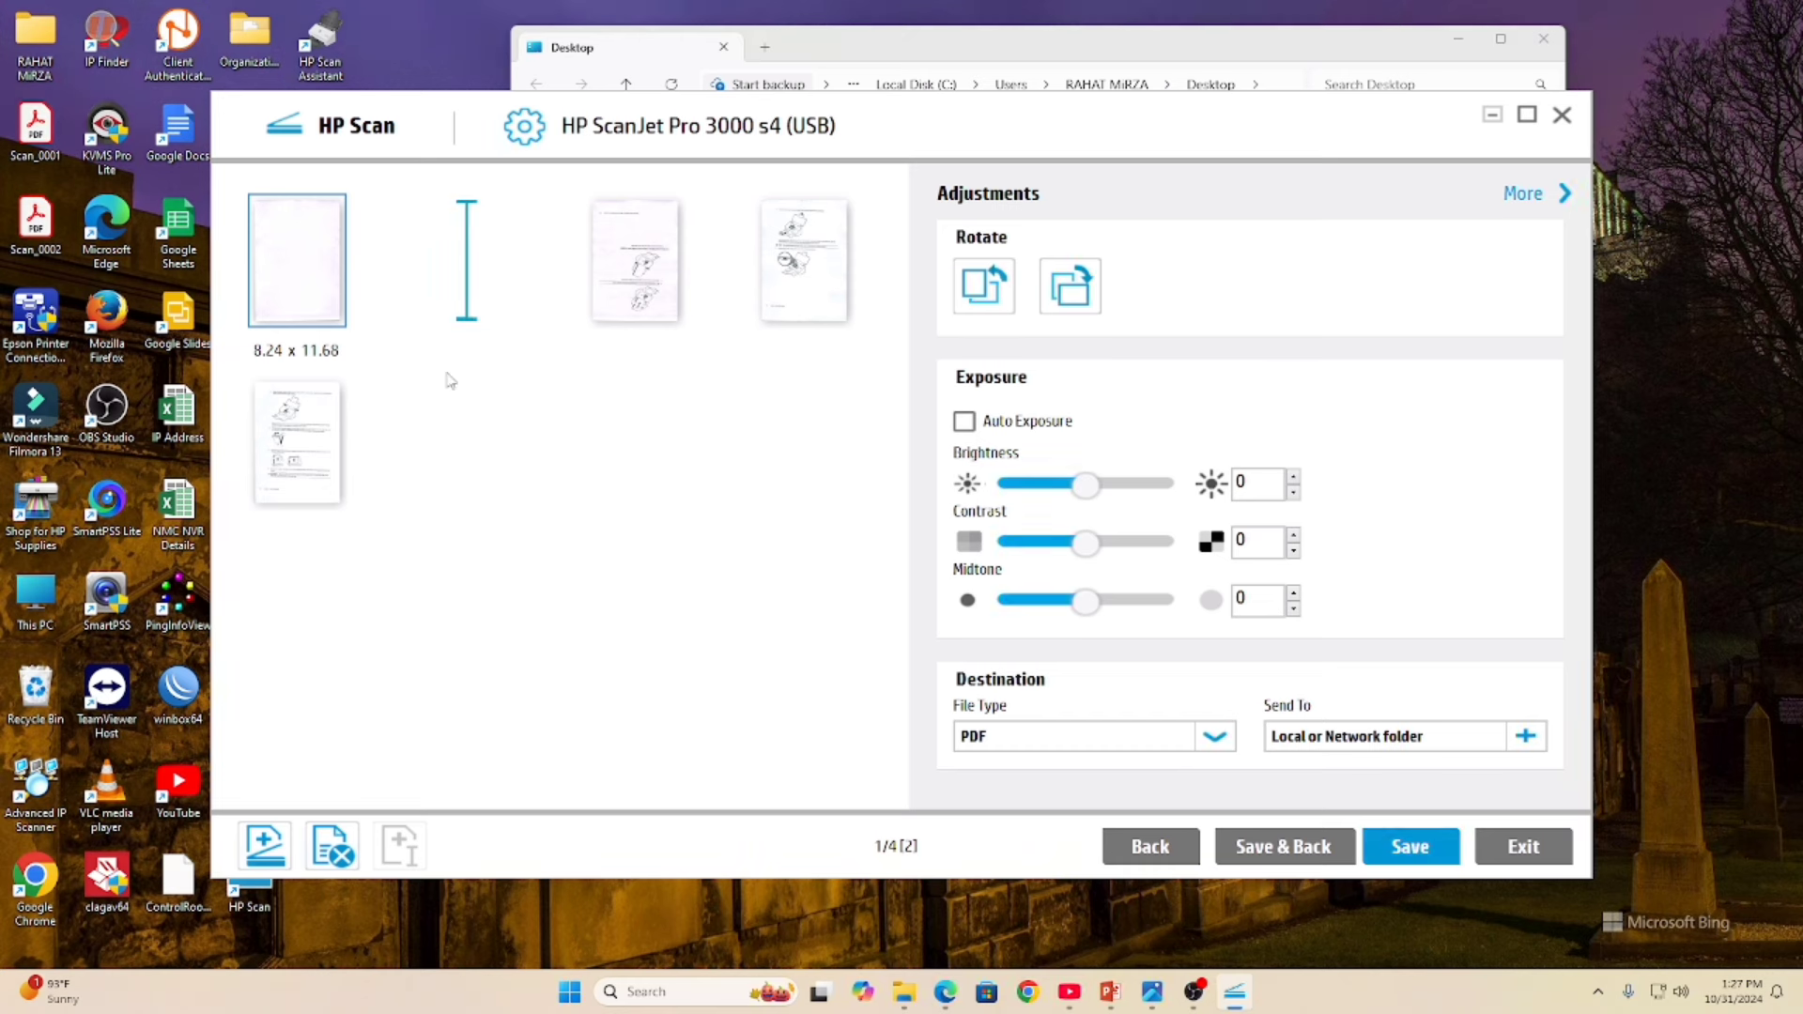
Step: Insert another separator before the third scanned page and select the pages ahead of it to check the split
{"action": "left_click", "coordinate": [291, 467]}
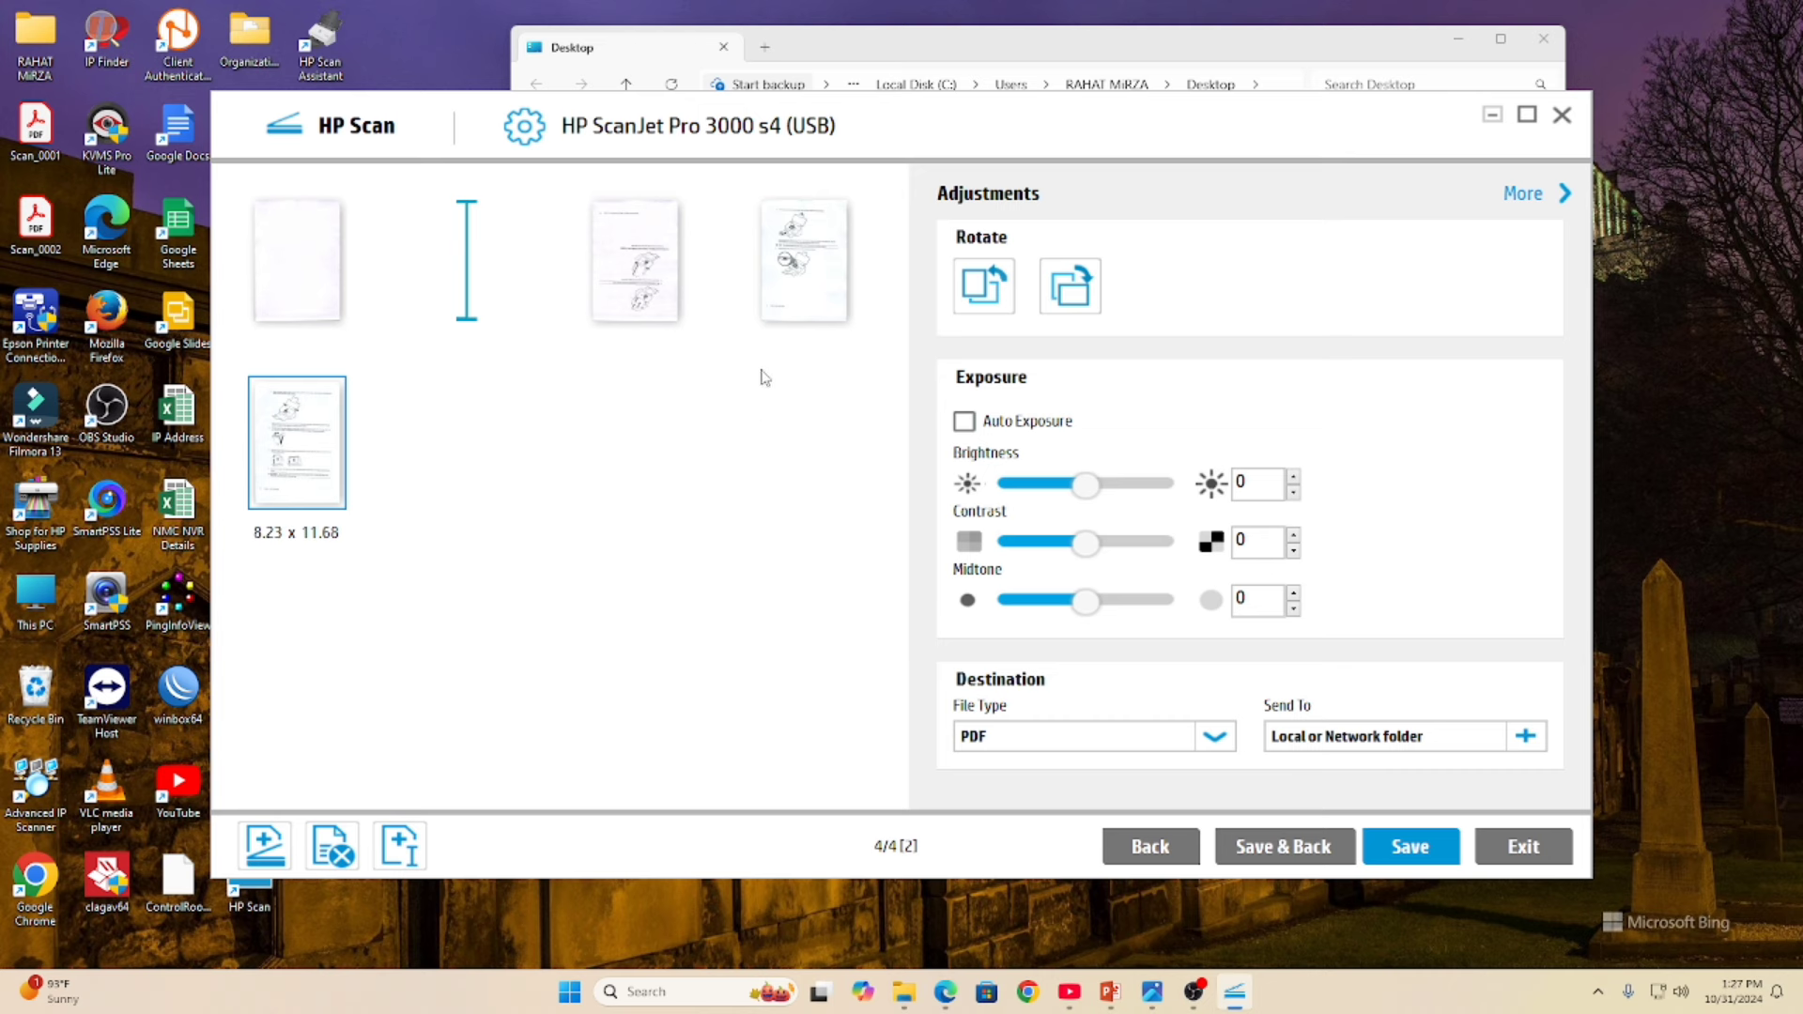
{"action": "left_click", "coordinate": [816, 256]}
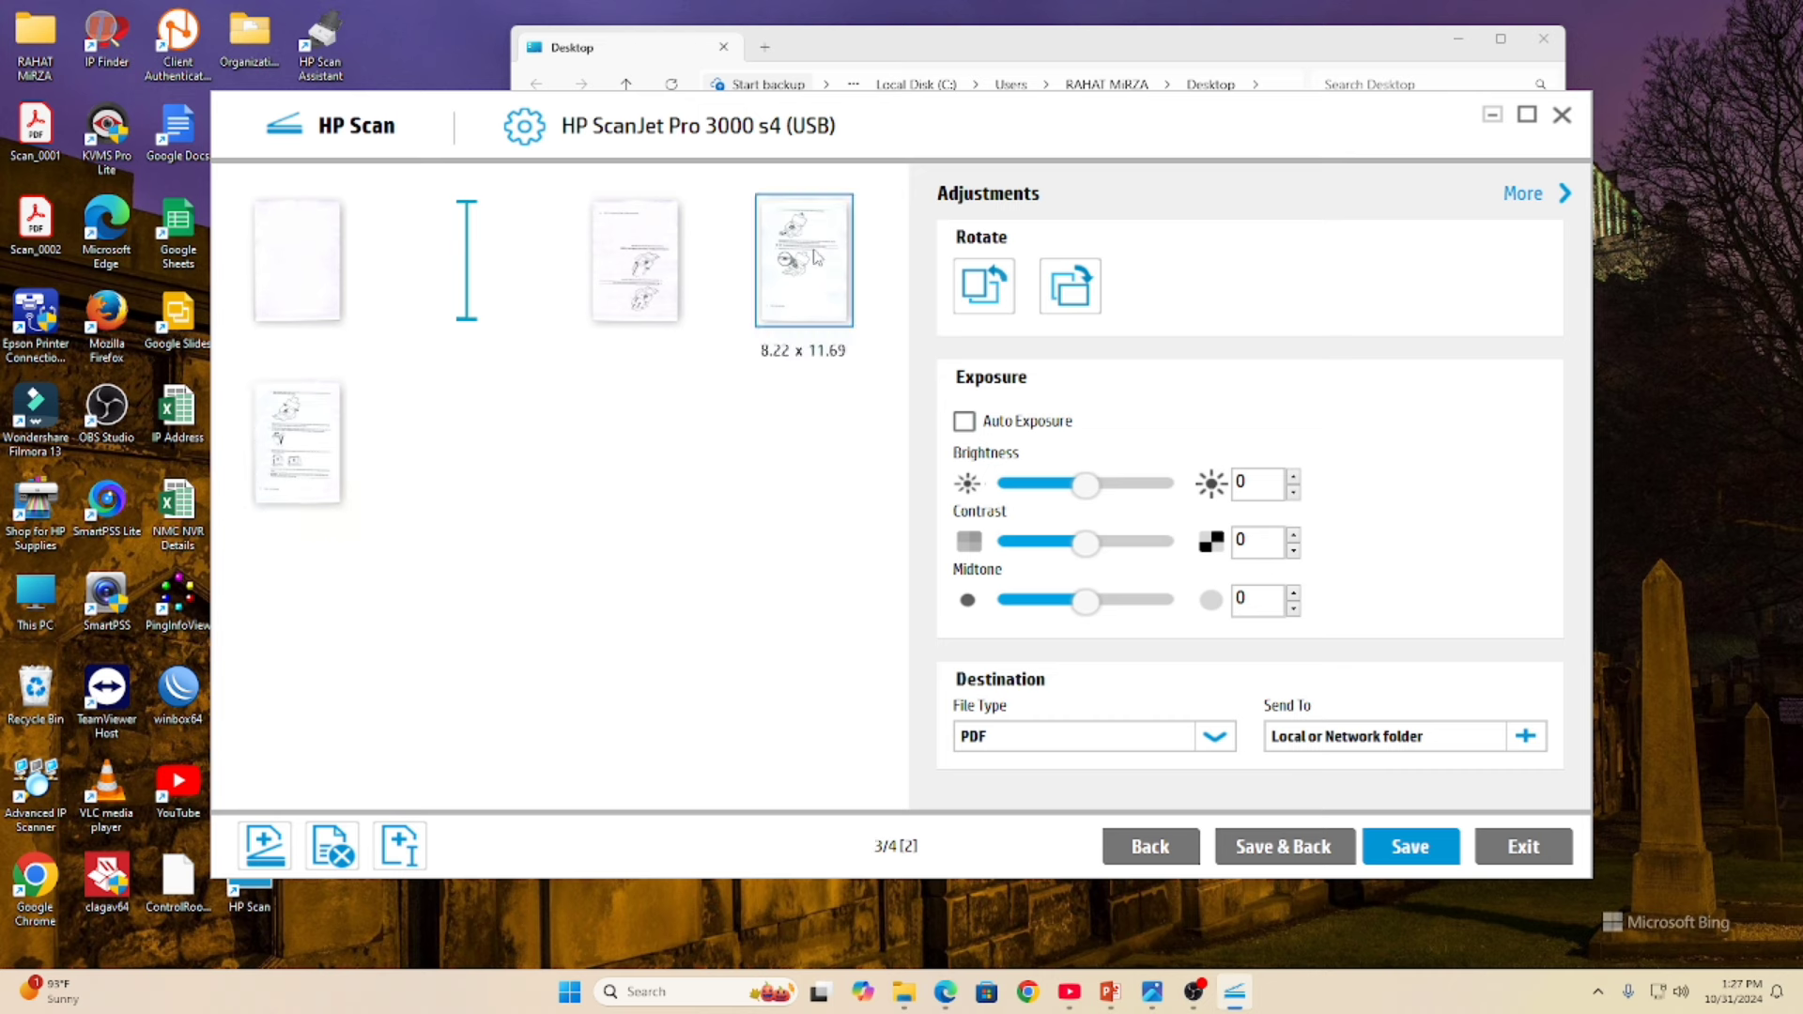
{"action": "left_click", "coordinate": [400, 848]}
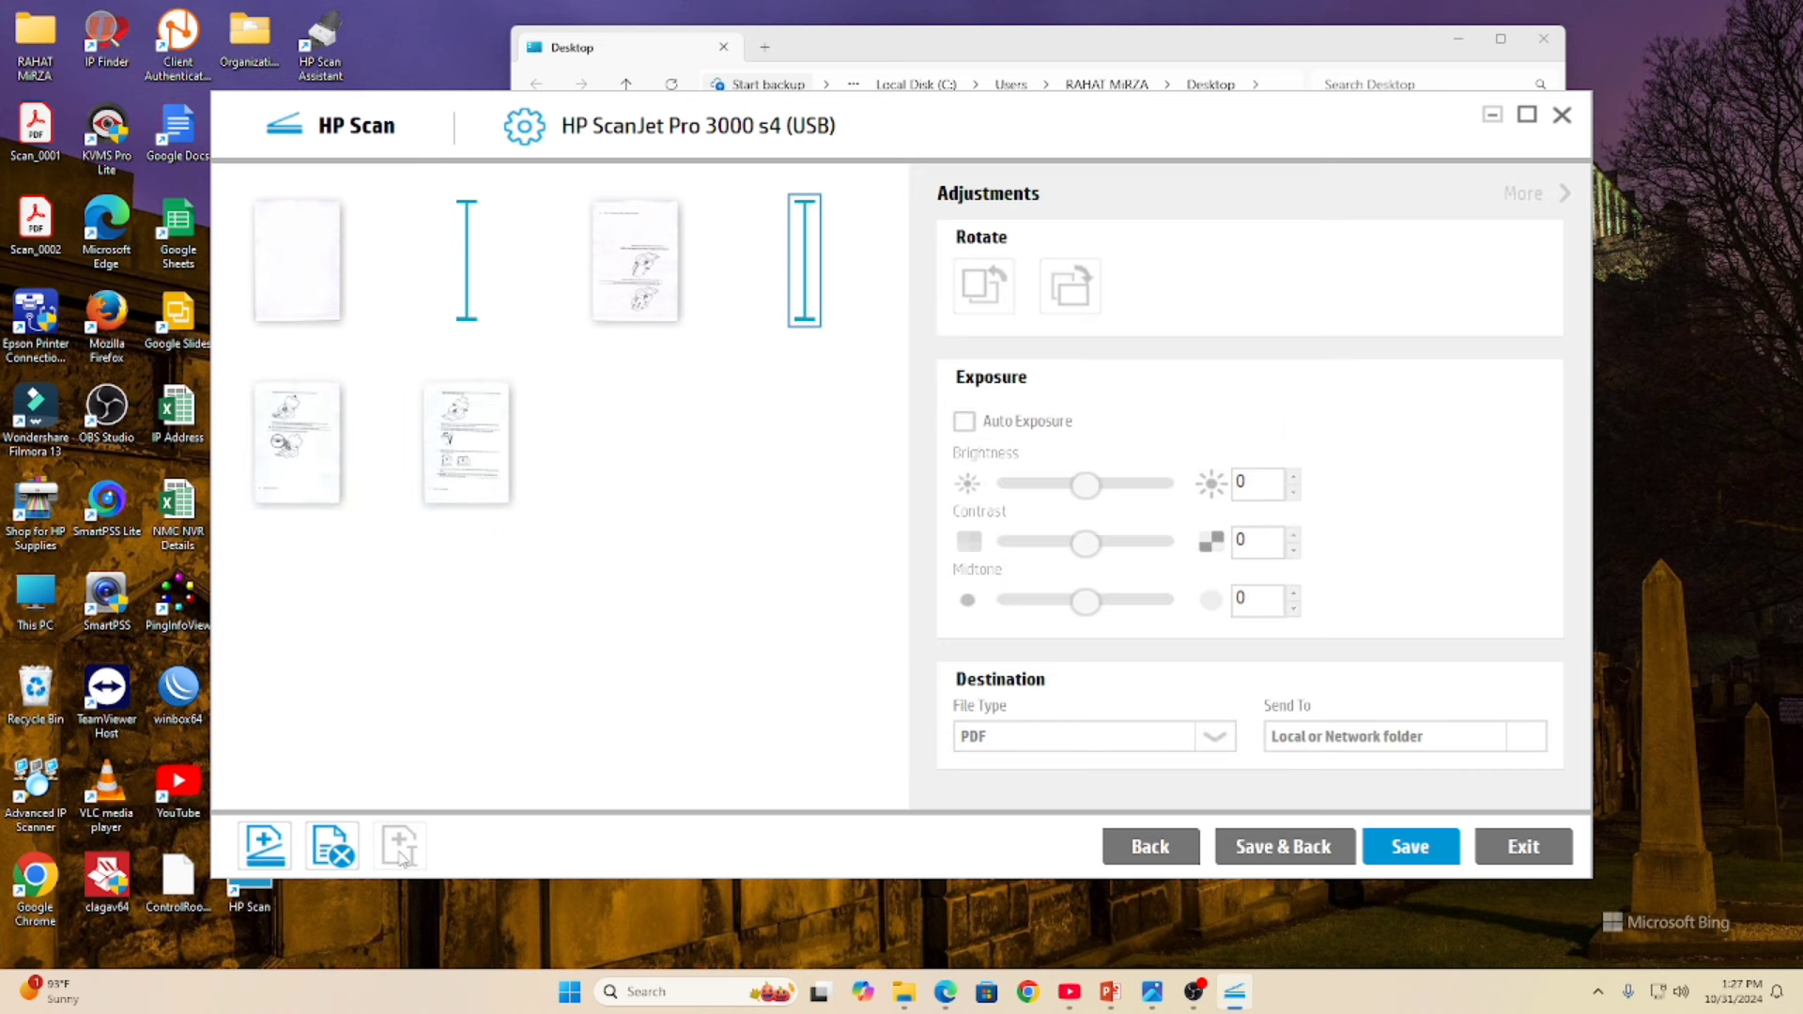
{"action": "left_click", "coordinate": [301, 271]}
{"action": "left_click", "coordinate": [625, 265]}
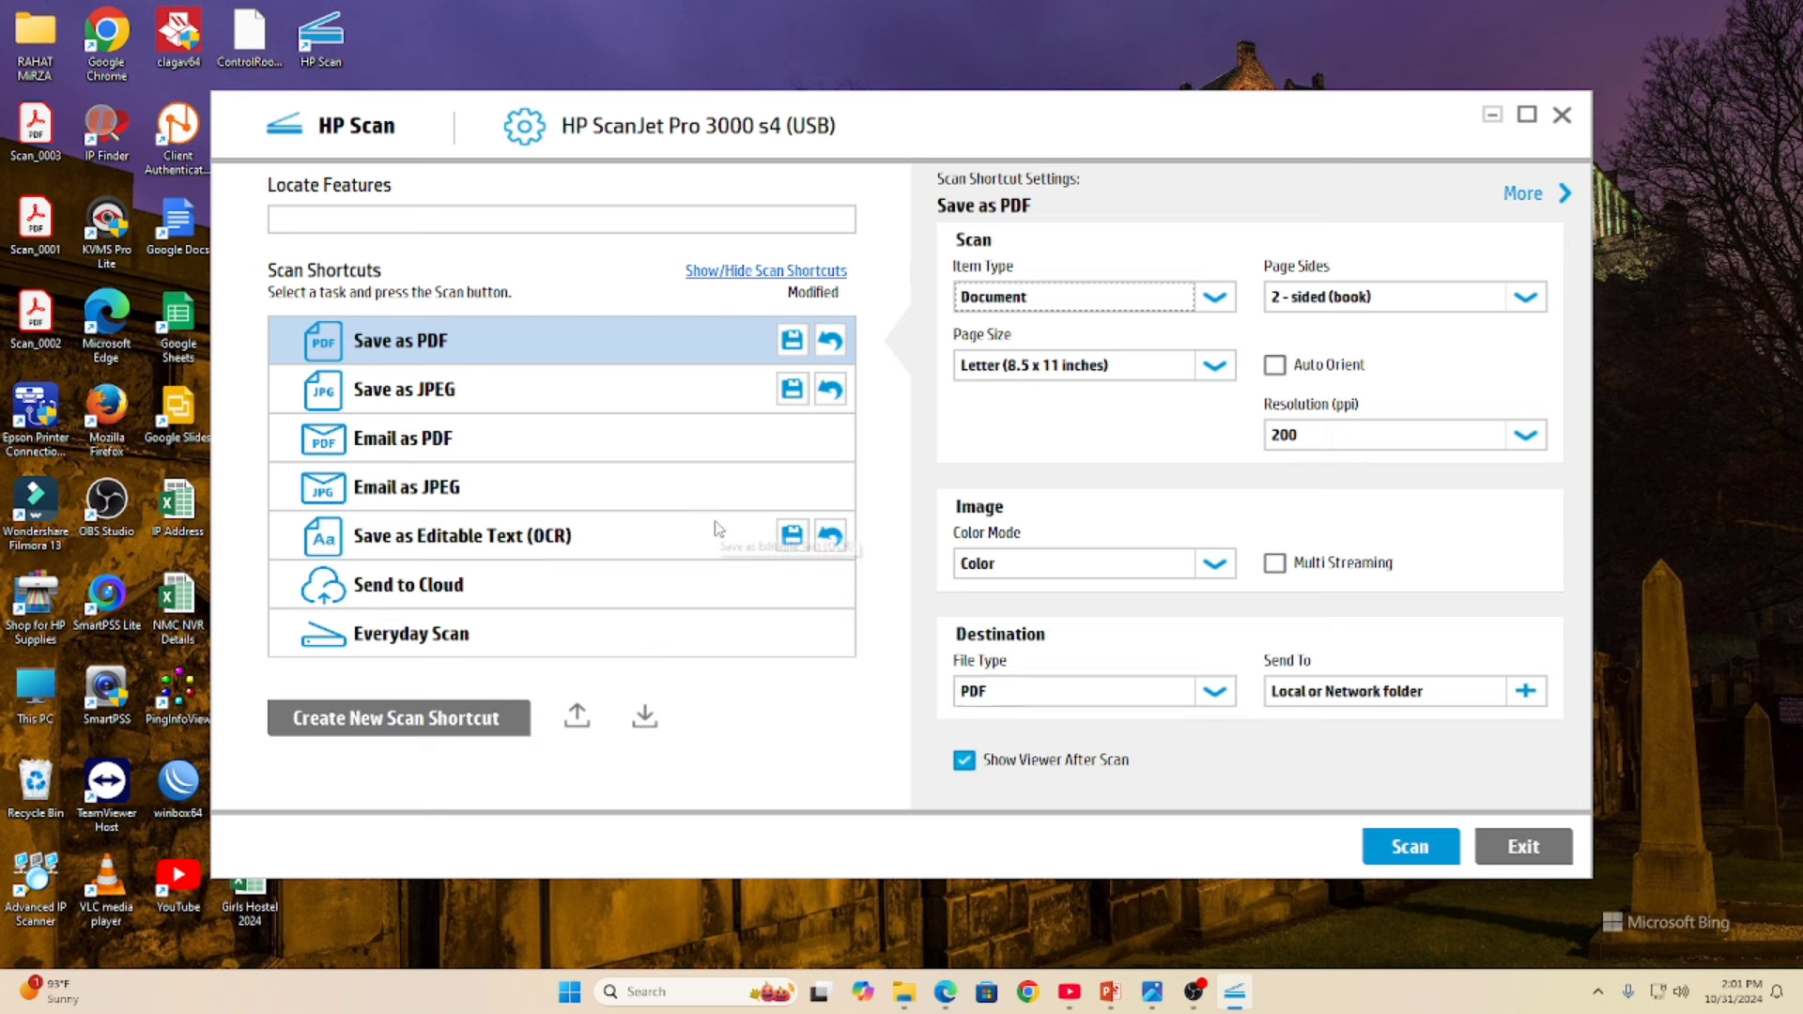
Step: Choose the Save as JPEG shortcut and review its item type and page sides options, keeping Photo and 1-sided (front)
{"action": "left_click", "coordinate": [418, 399]}
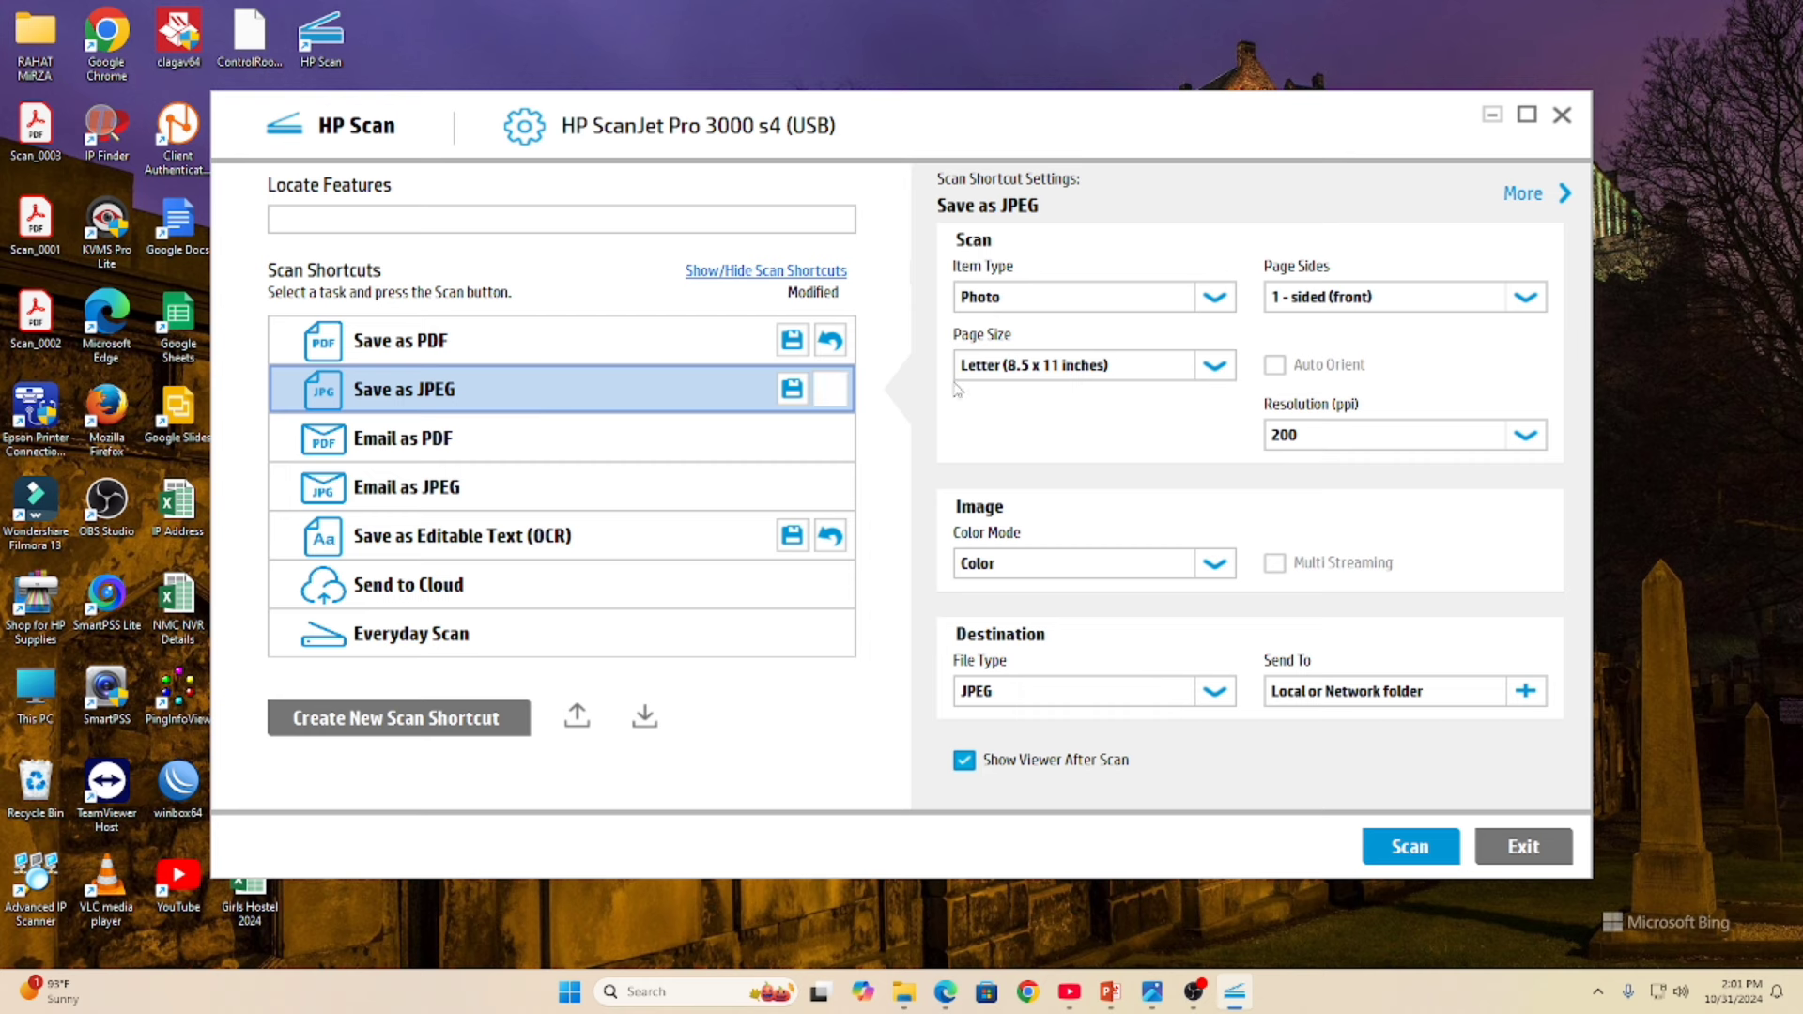
{"action": "left_click", "coordinate": [1099, 299]}
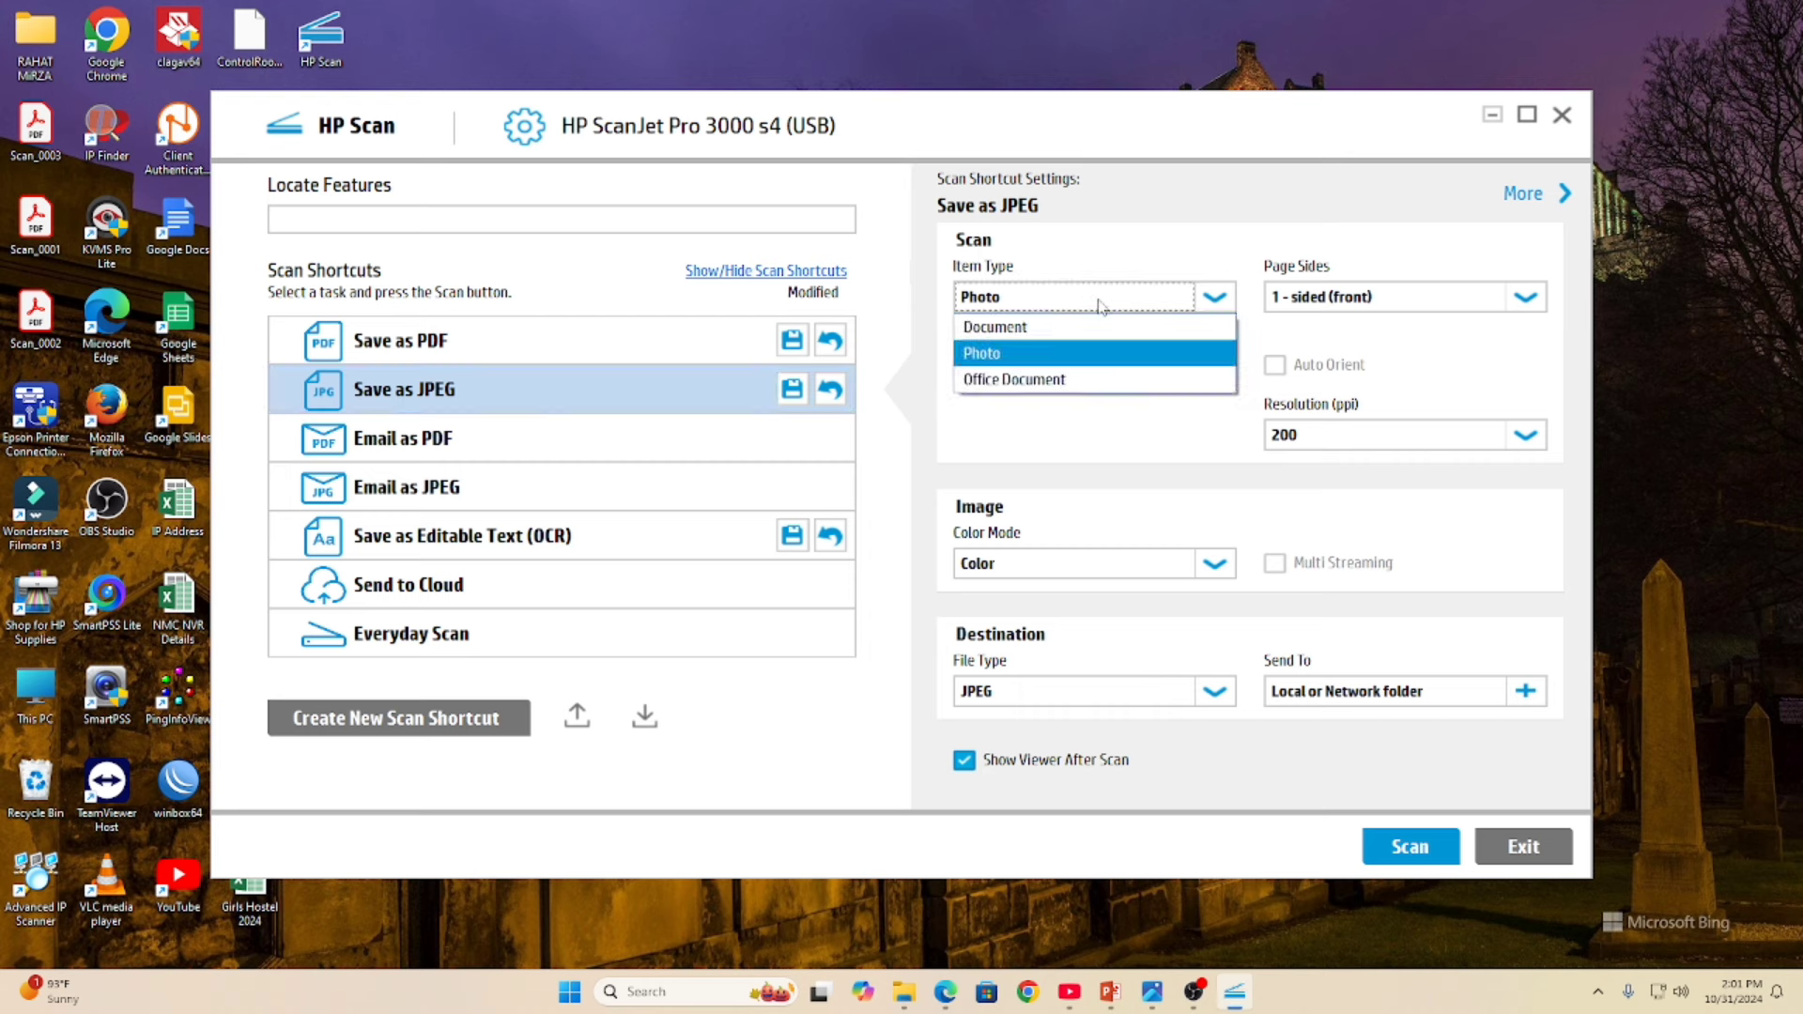
{"action": "left_click", "coordinate": [1100, 298]}
{"action": "left_click", "coordinate": [1211, 299]}
{"action": "left_click", "coordinate": [1211, 306]}
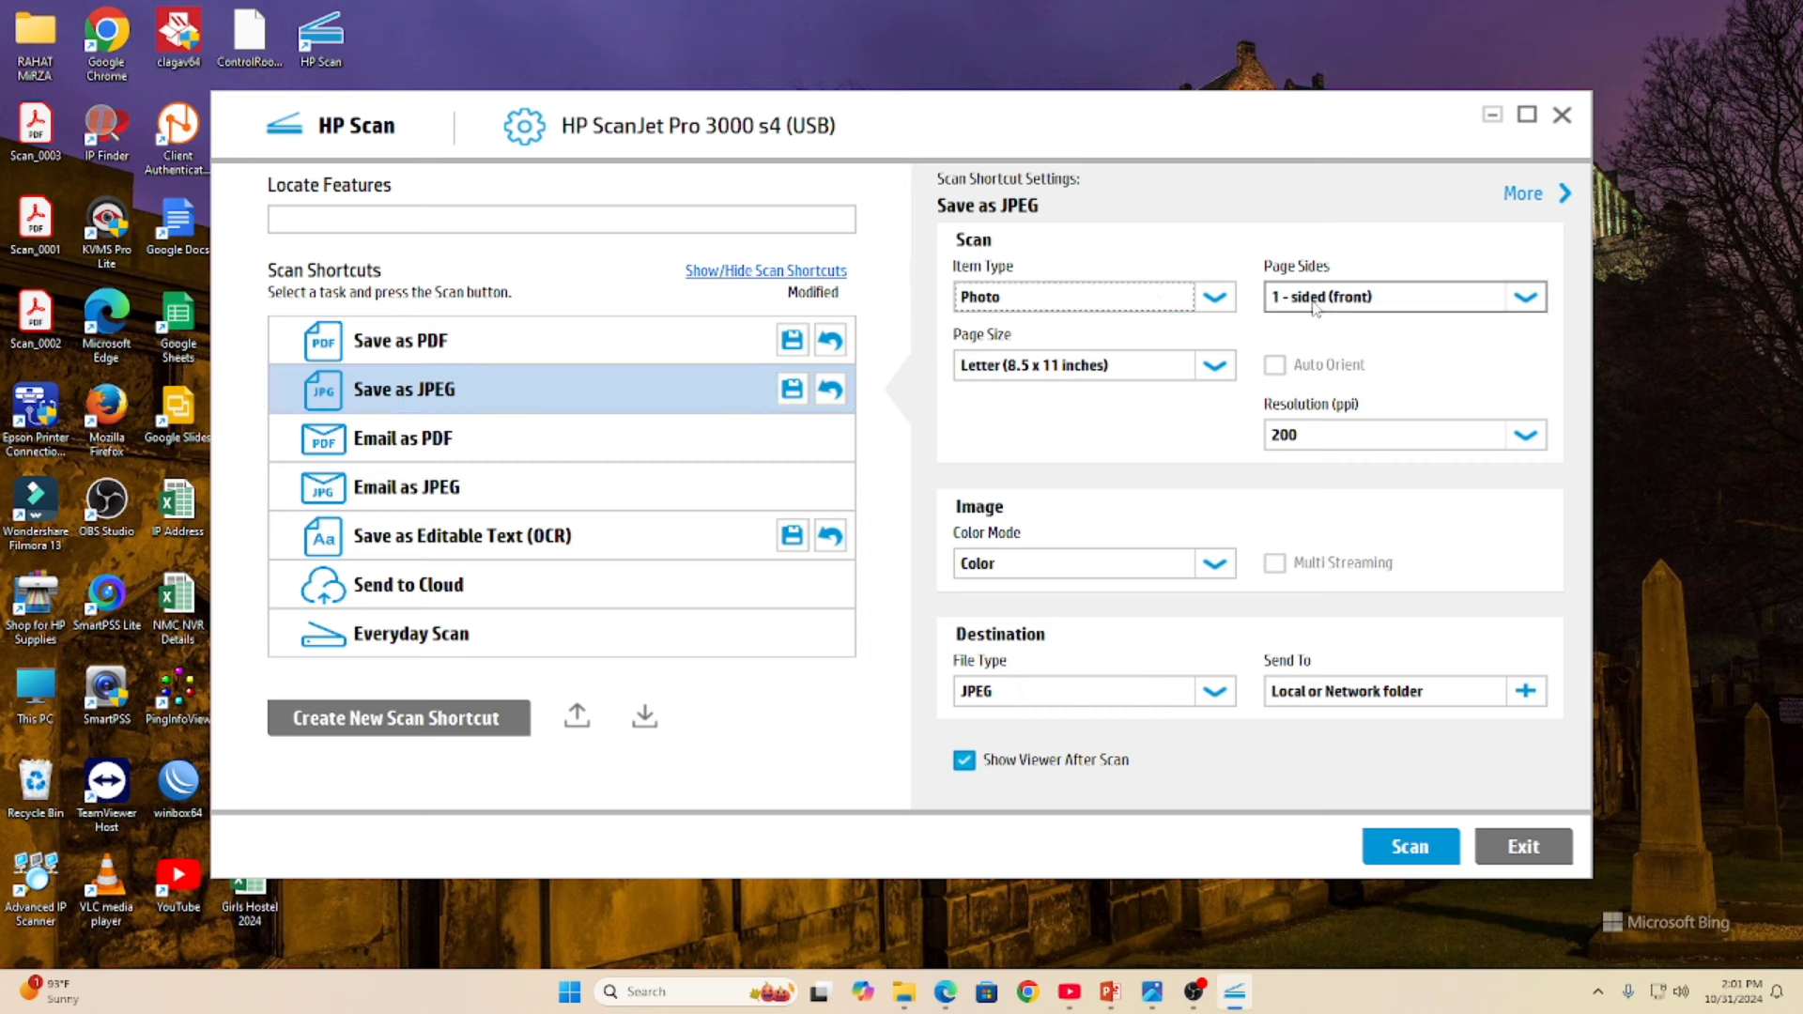
{"action": "left_click", "coordinate": [1355, 300]}
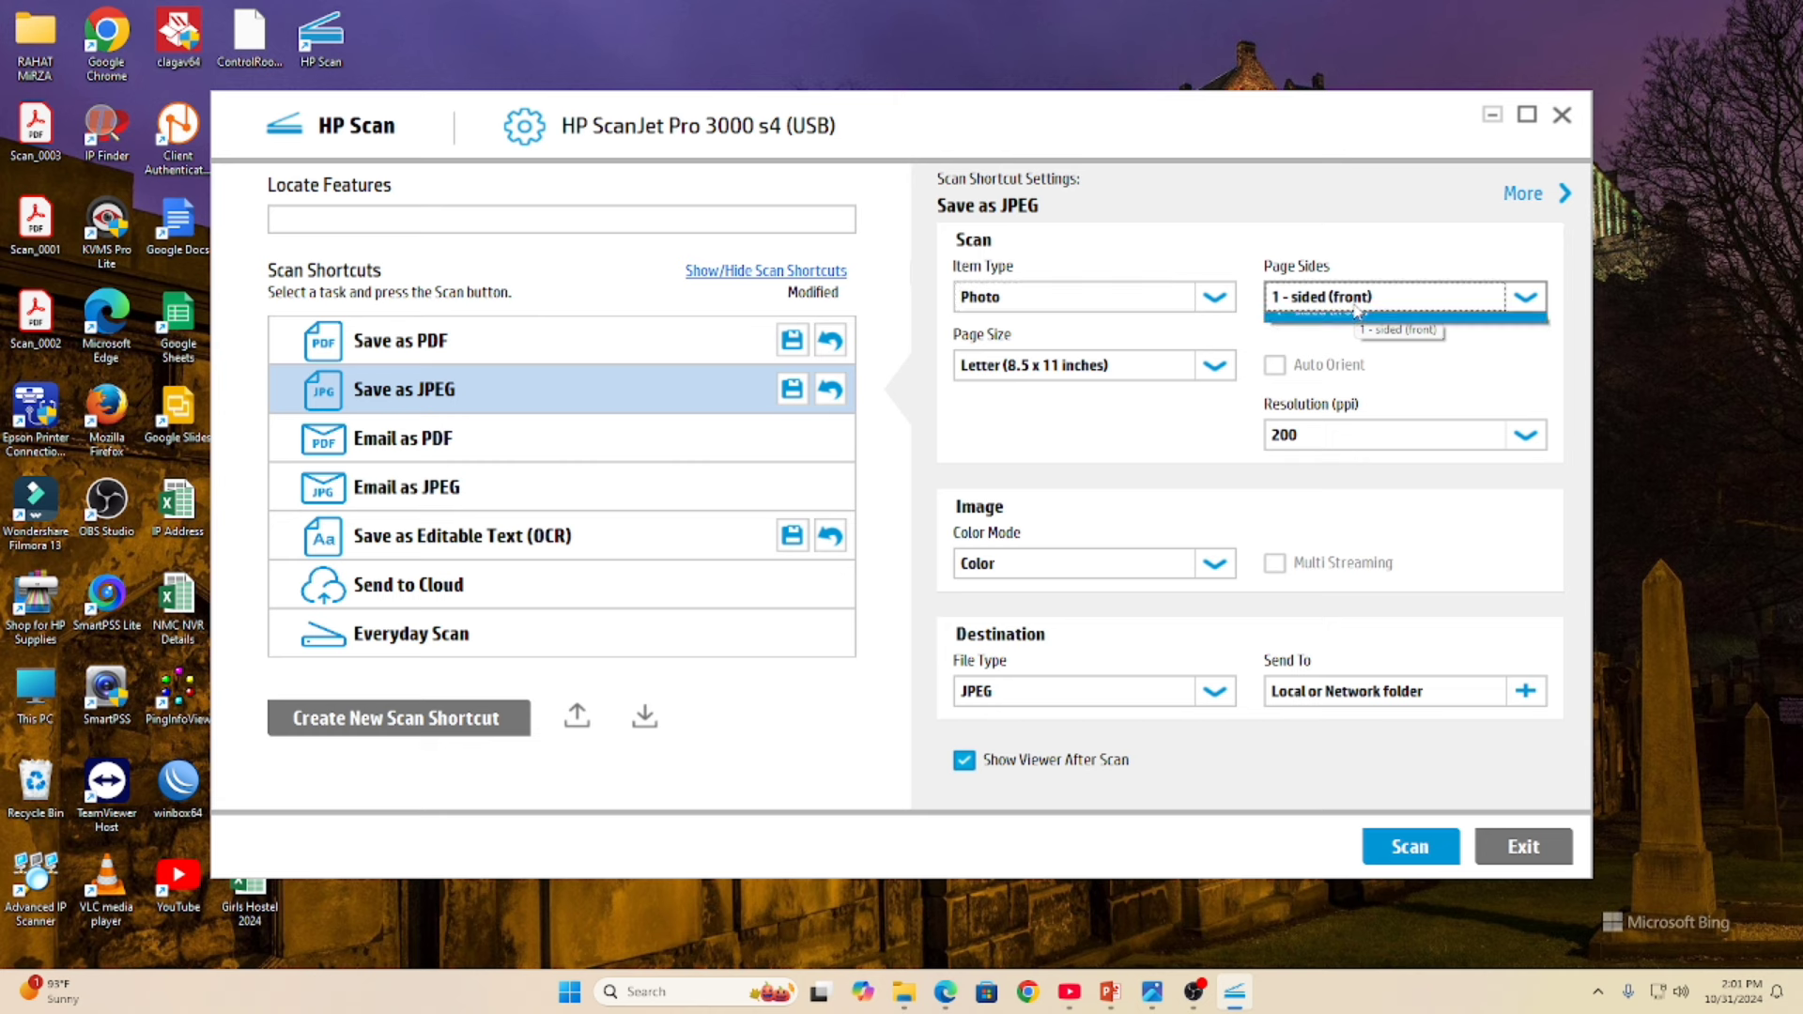
{"action": "left_click", "coordinate": [1355, 326]}
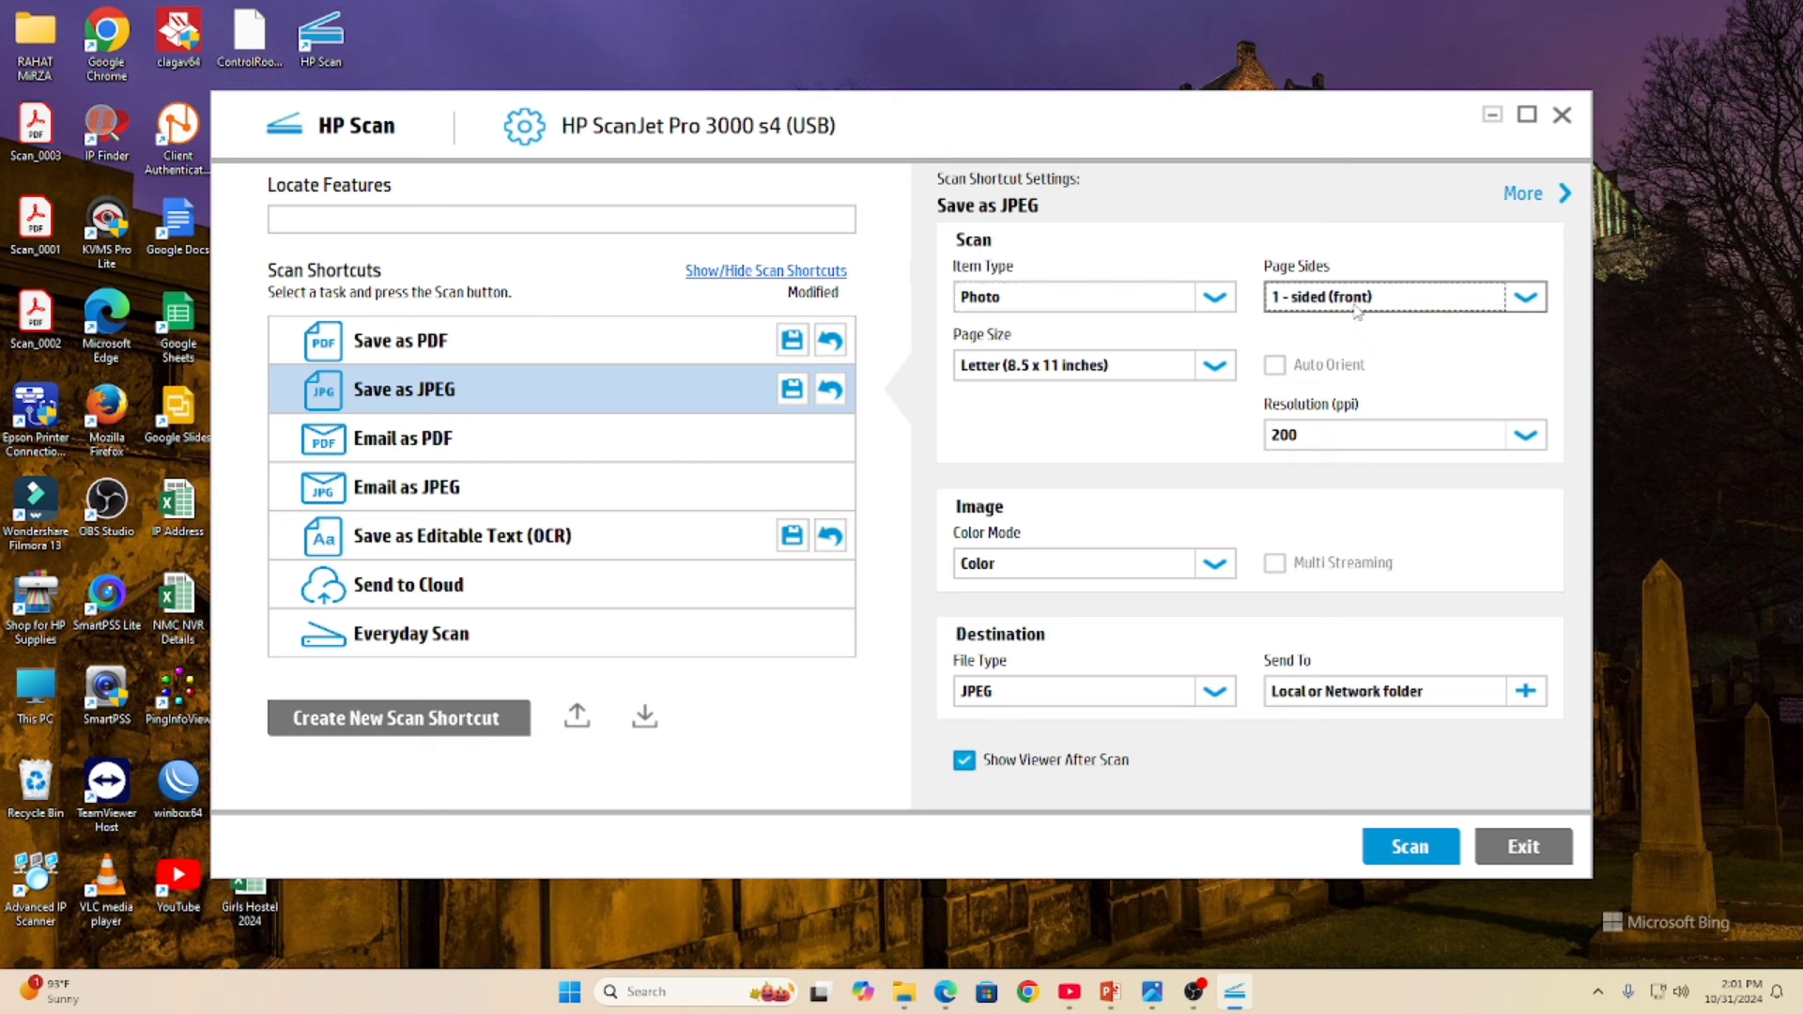
Step: Try the Document item type, review its page sides options, and return the item type to Photo
{"action": "left_click", "coordinate": [997, 300]}
{"action": "left_click", "coordinate": [996, 327]}
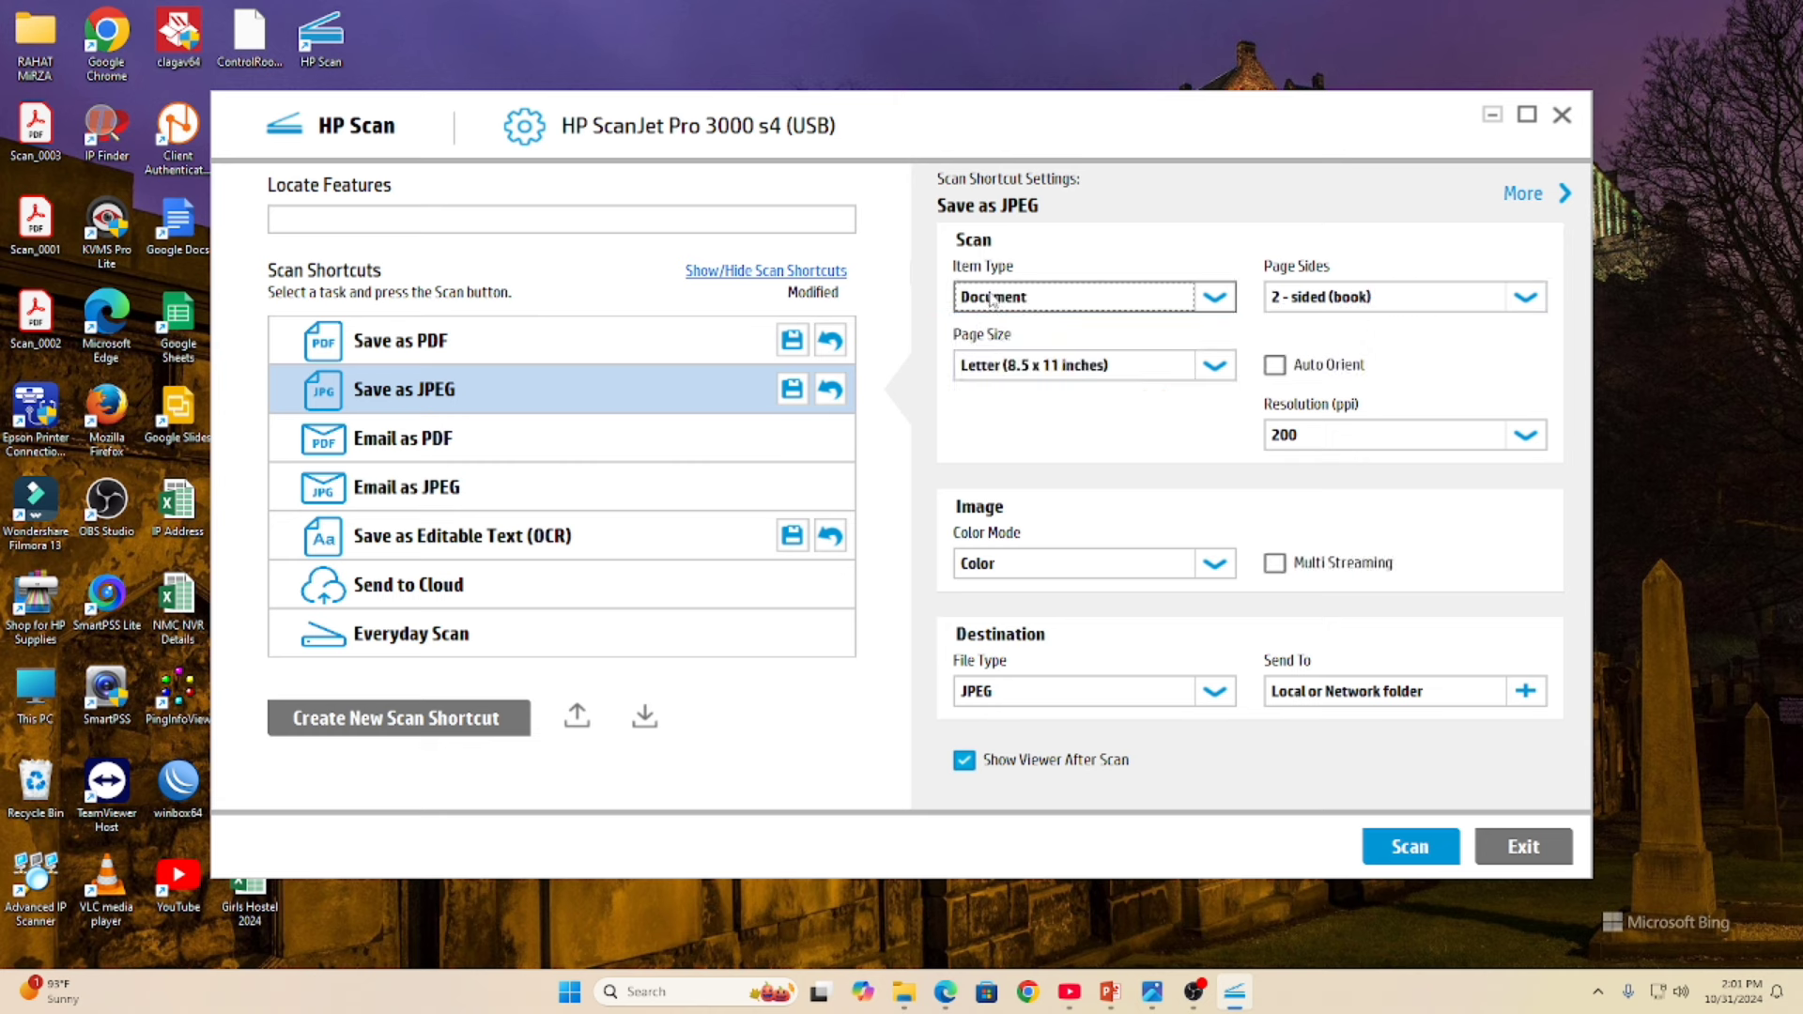
{"action": "left_click", "coordinate": [1416, 305]}
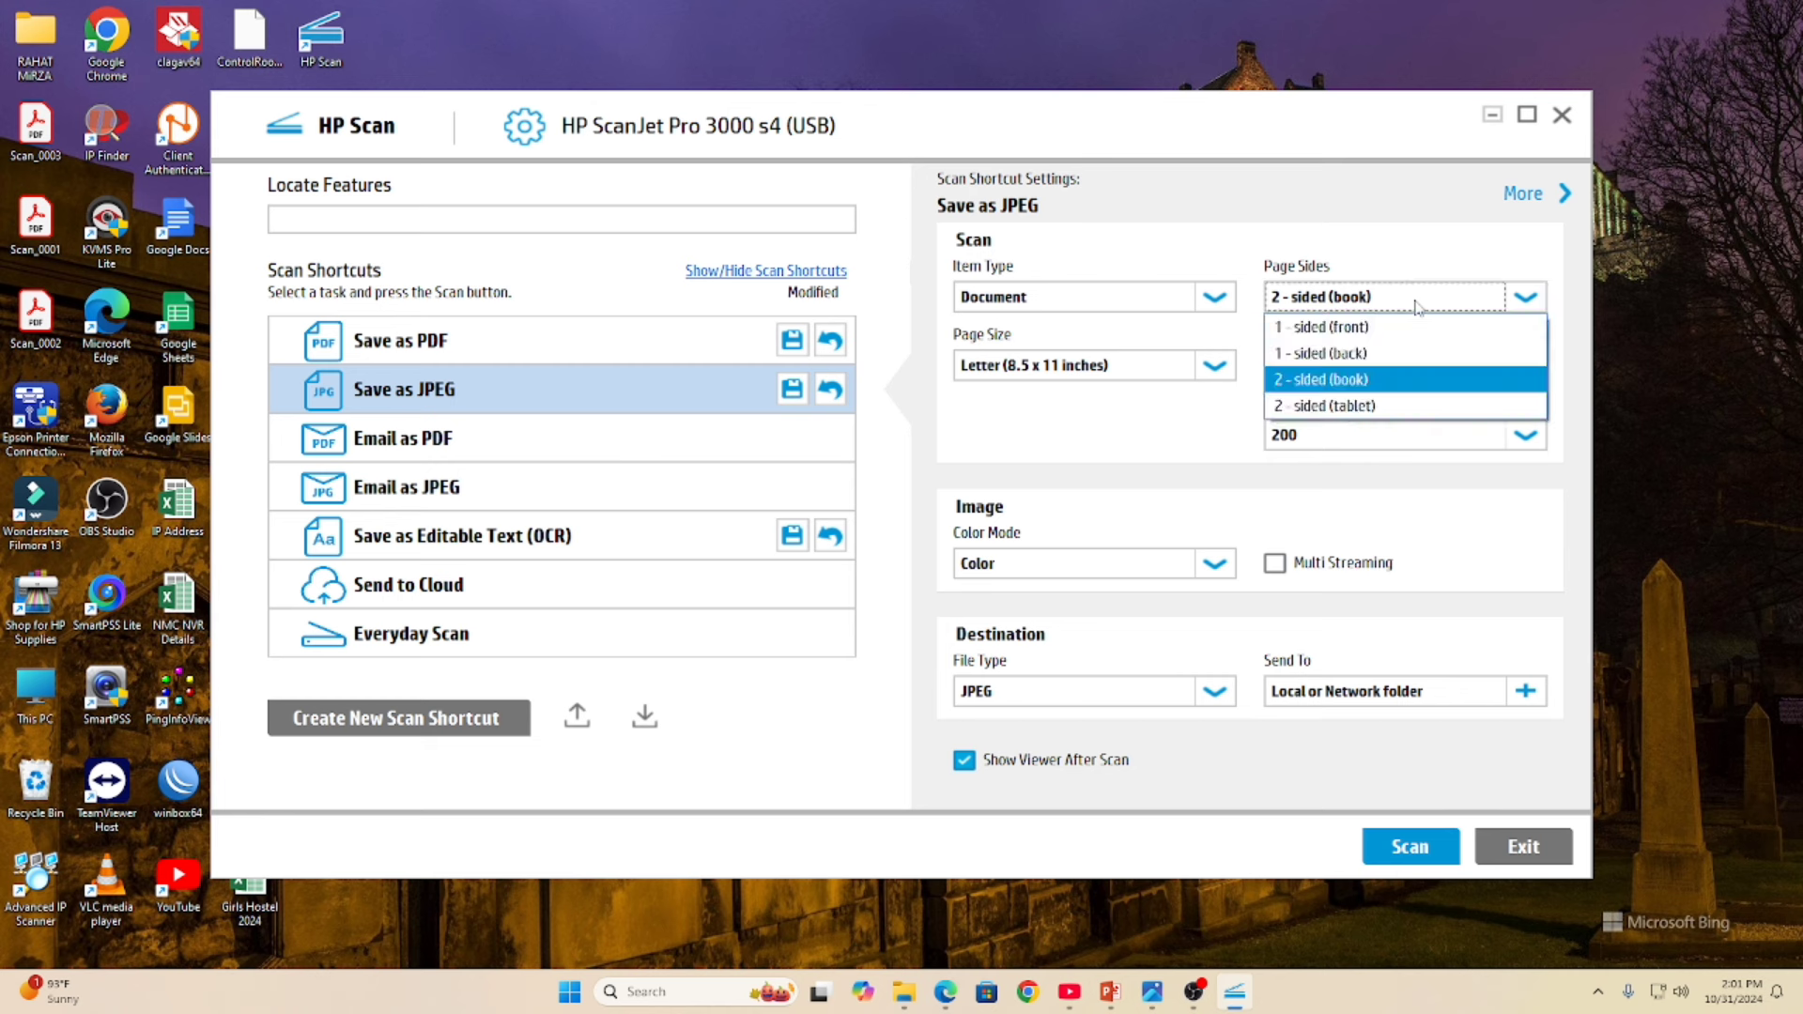
{"action": "left_click", "coordinate": [1418, 298]}
{"action": "left_click", "coordinate": [1033, 299]}
{"action": "left_click", "coordinate": [1034, 350]}
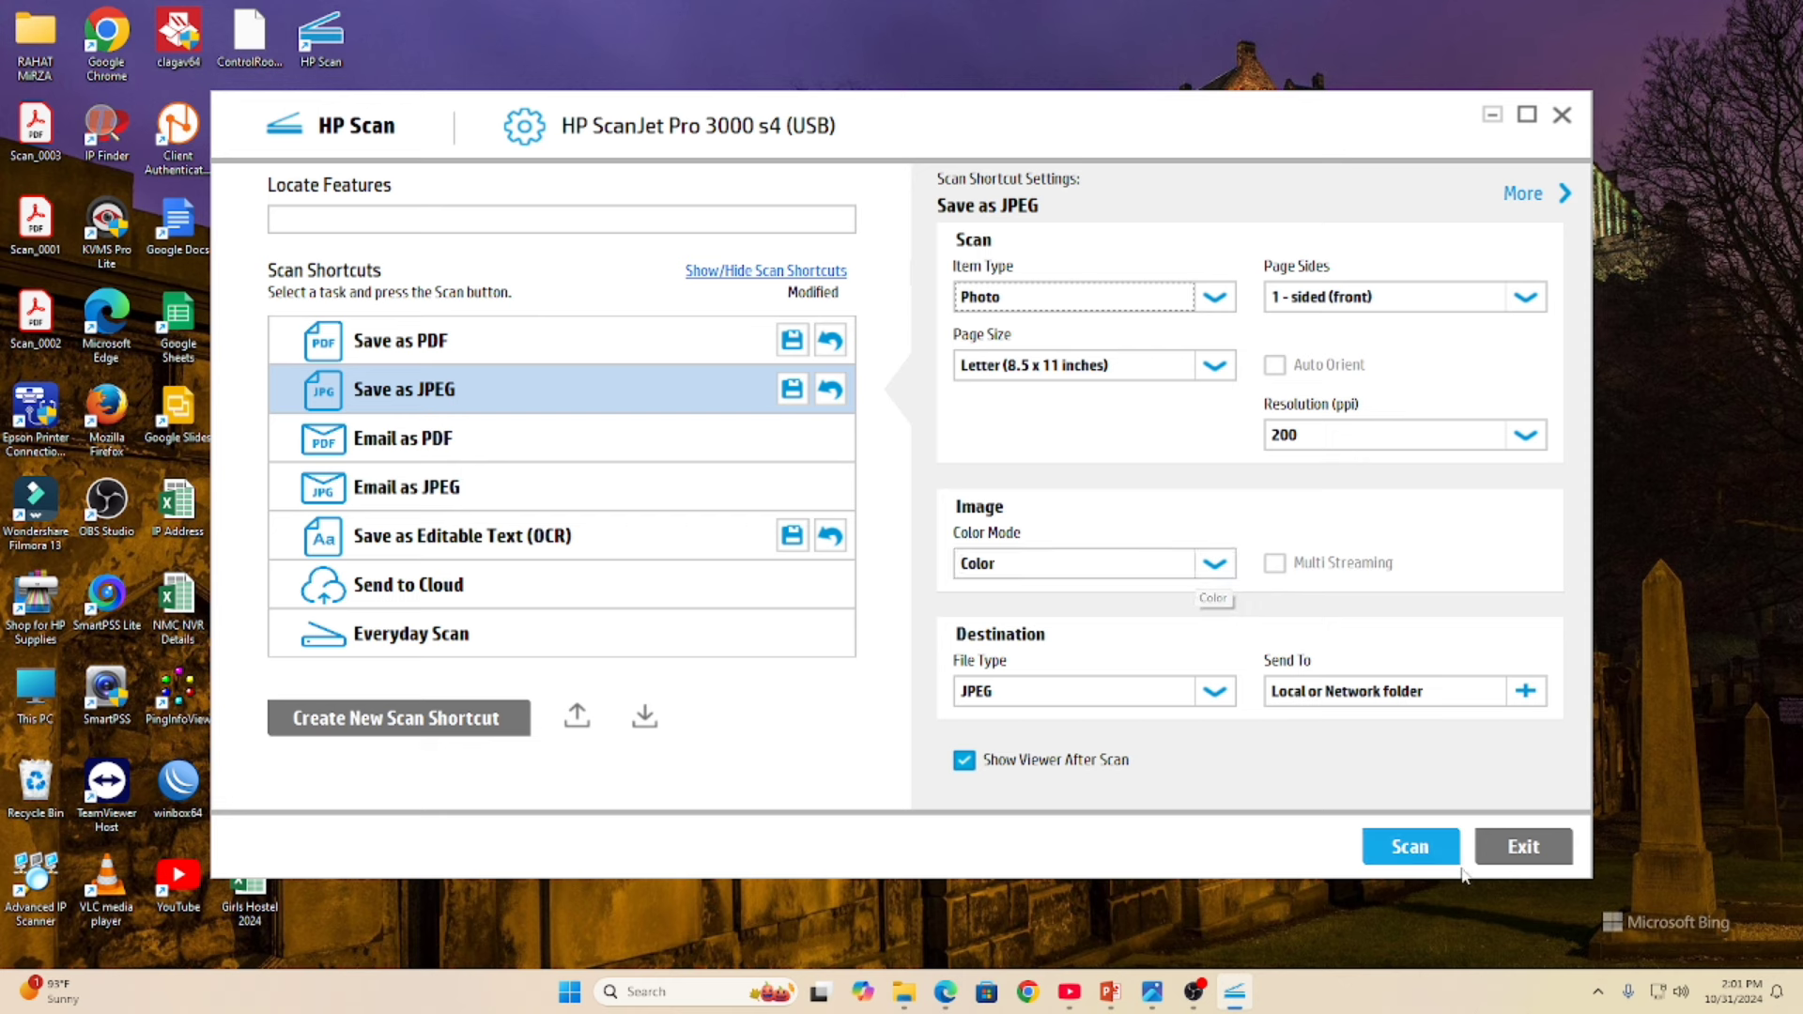
Step: Scan the photo with the Save as JPEG shortcut, rotate it left three times, and select the rotated image
{"action": "left_click", "coordinate": [1410, 847]}
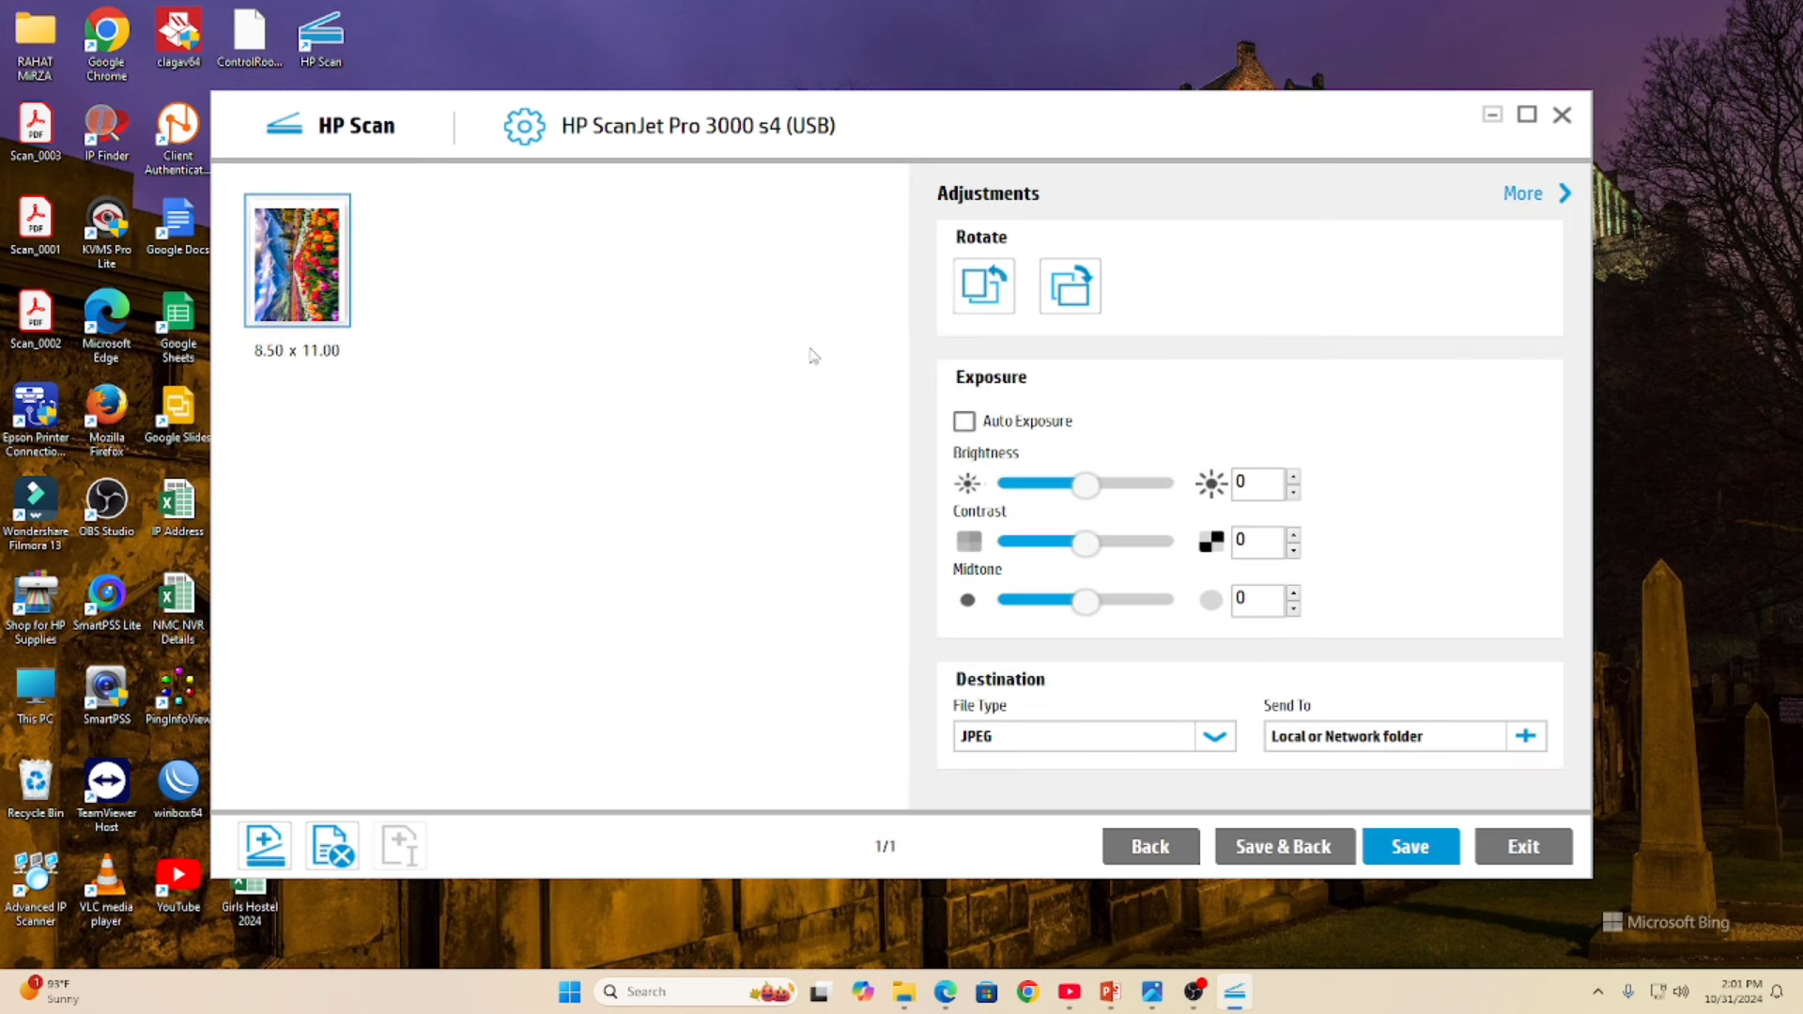
{"action": "left_click", "coordinate": [983, 296]}
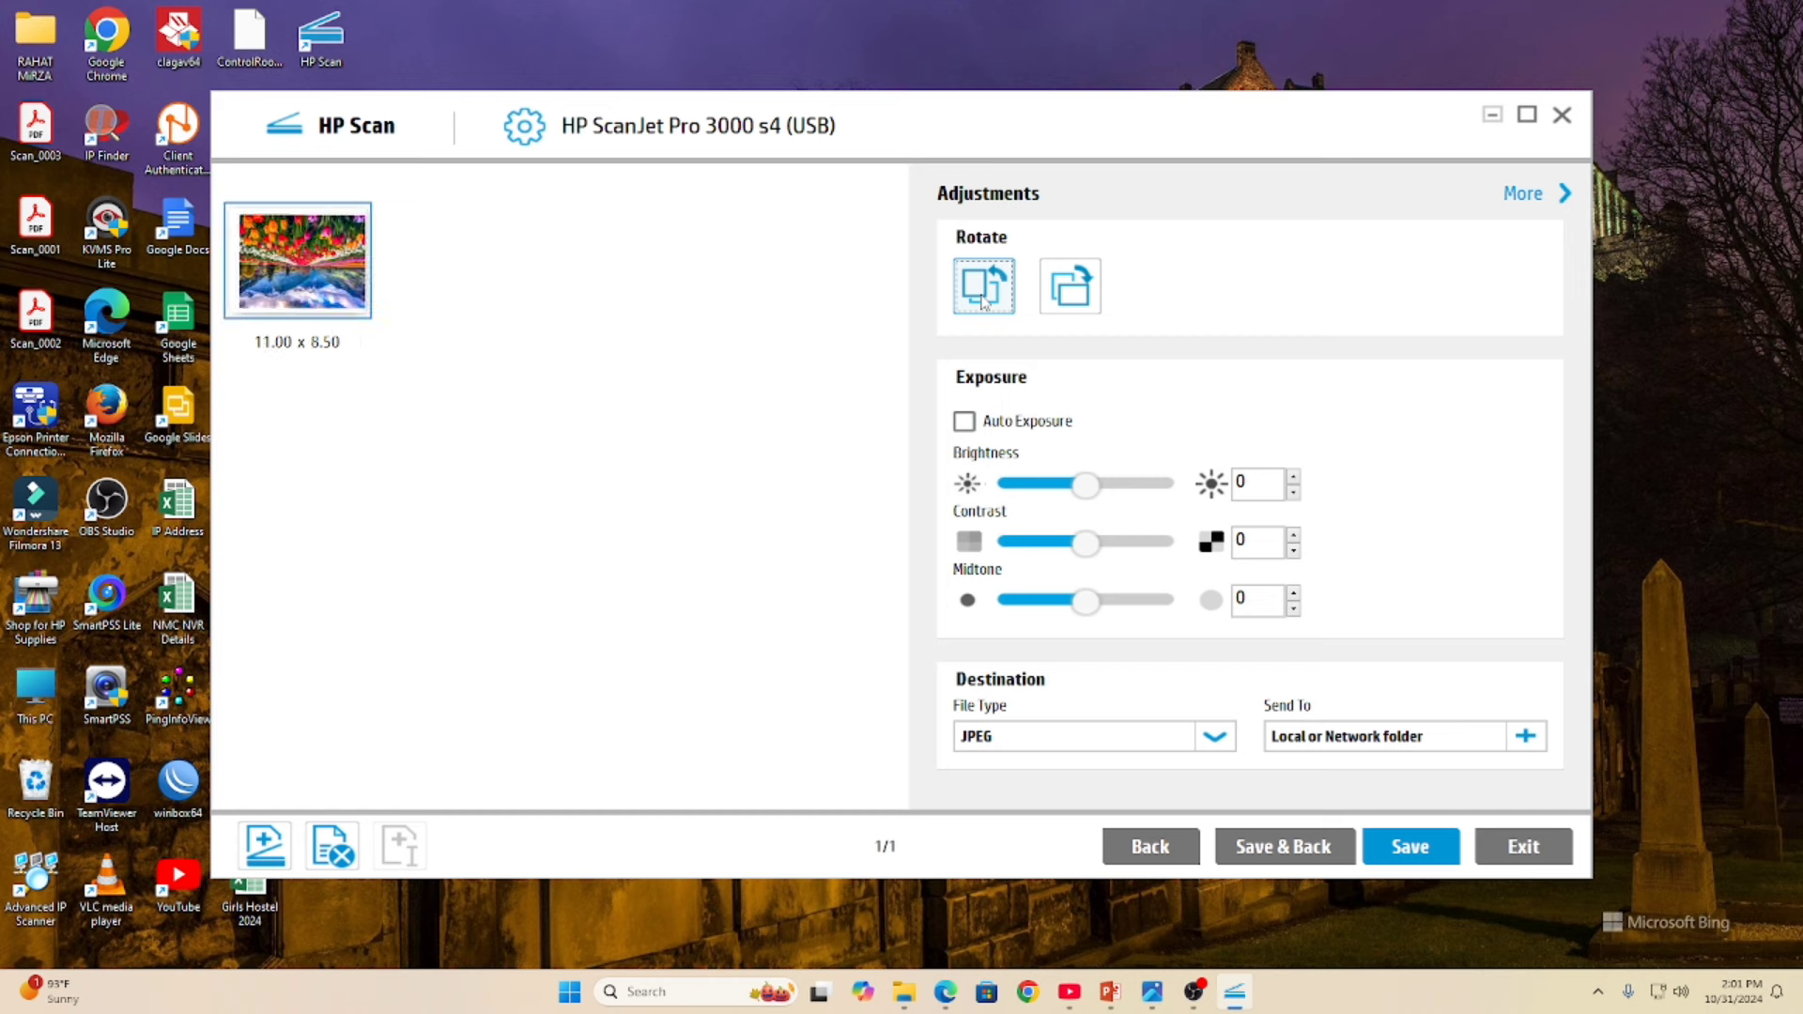
{"action": "left_click", "coordinate": [982, 297]}
{"action": "left_click", "coordinate": [982, 297]}
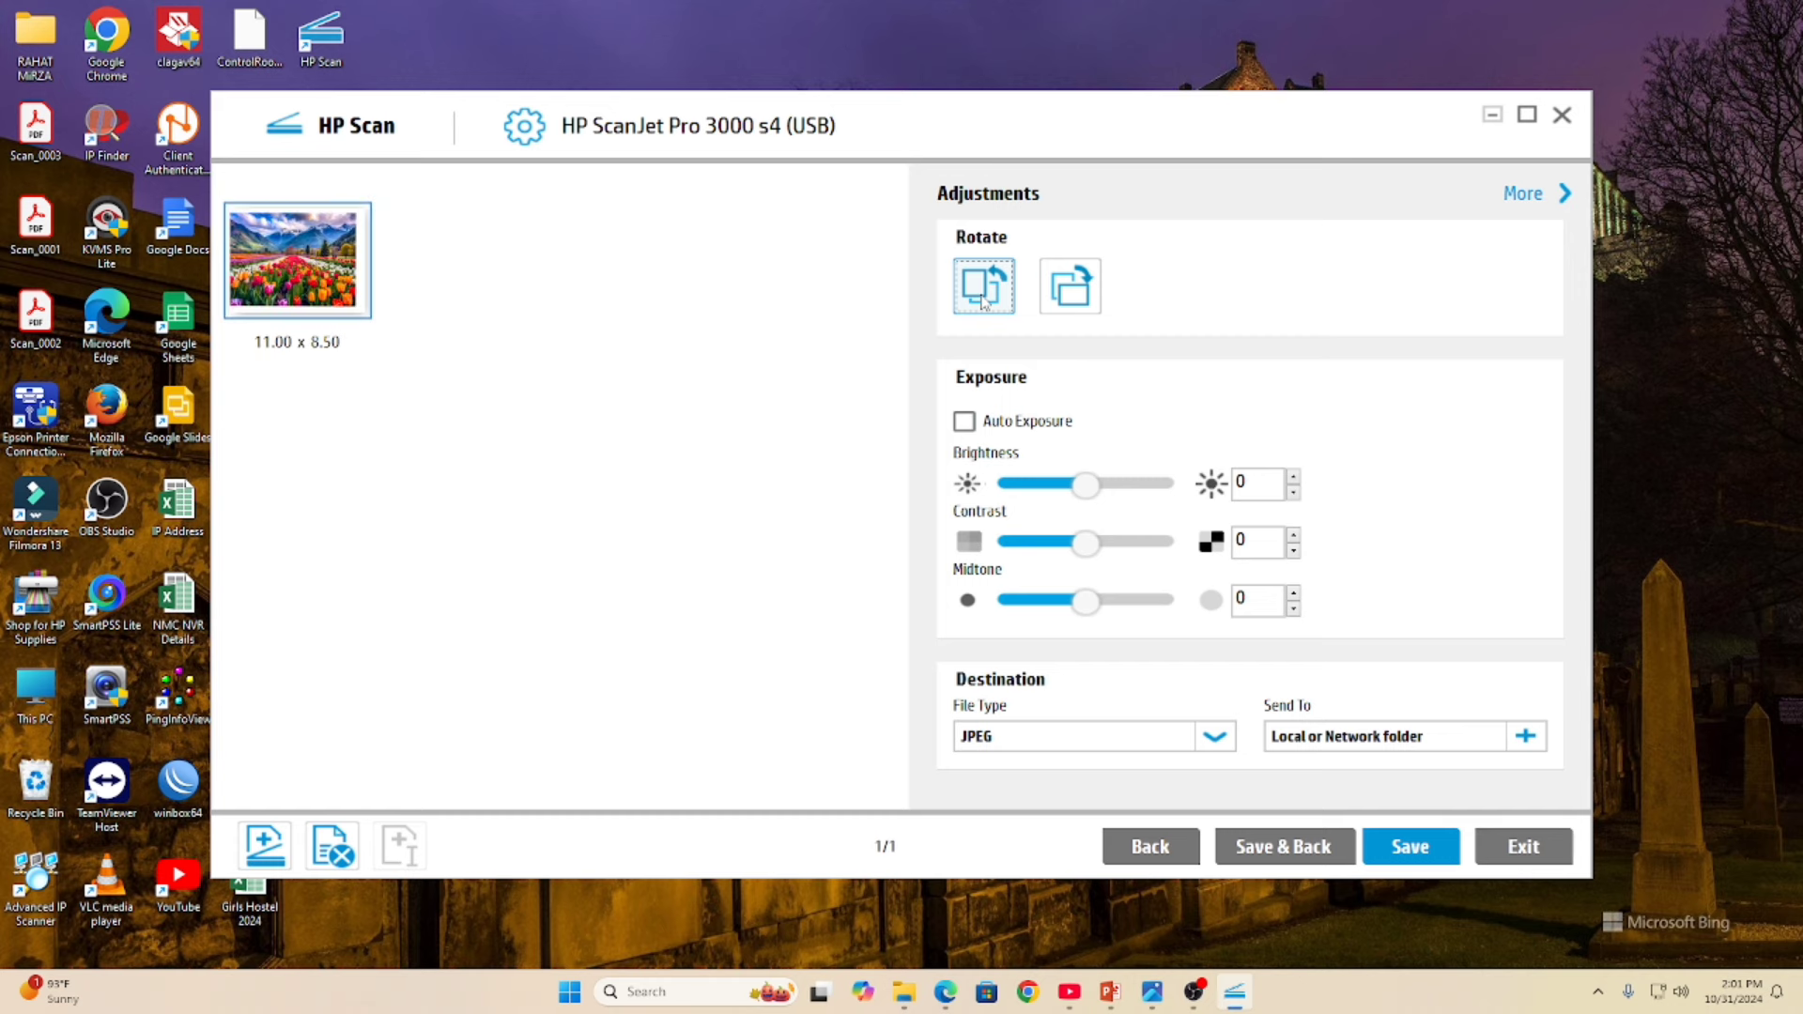
{"action": "left_click", "coordinate": [337, 270]}
Step: Save the scanned photo as a JPEG on the Desktop with the default file name
{"action": "left_click", "coordinate": [1411, 846]}
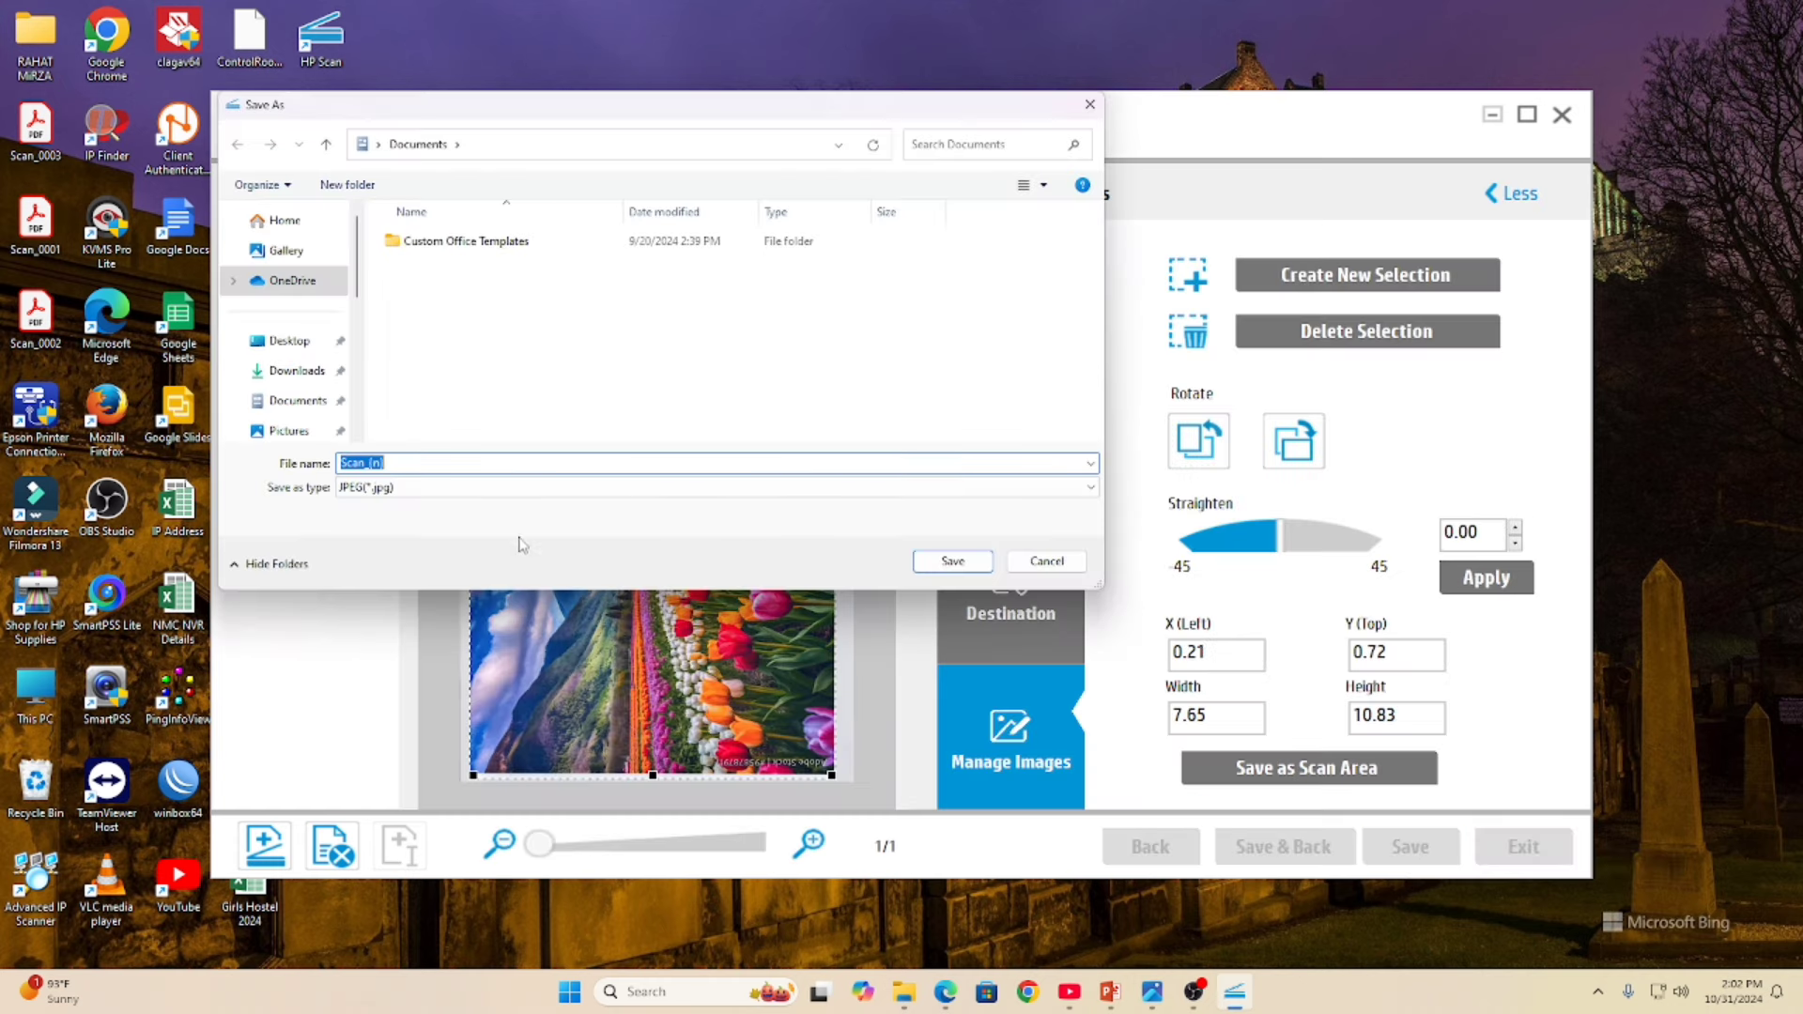
{"action": "left_click", "coordinate": [367, 498]}
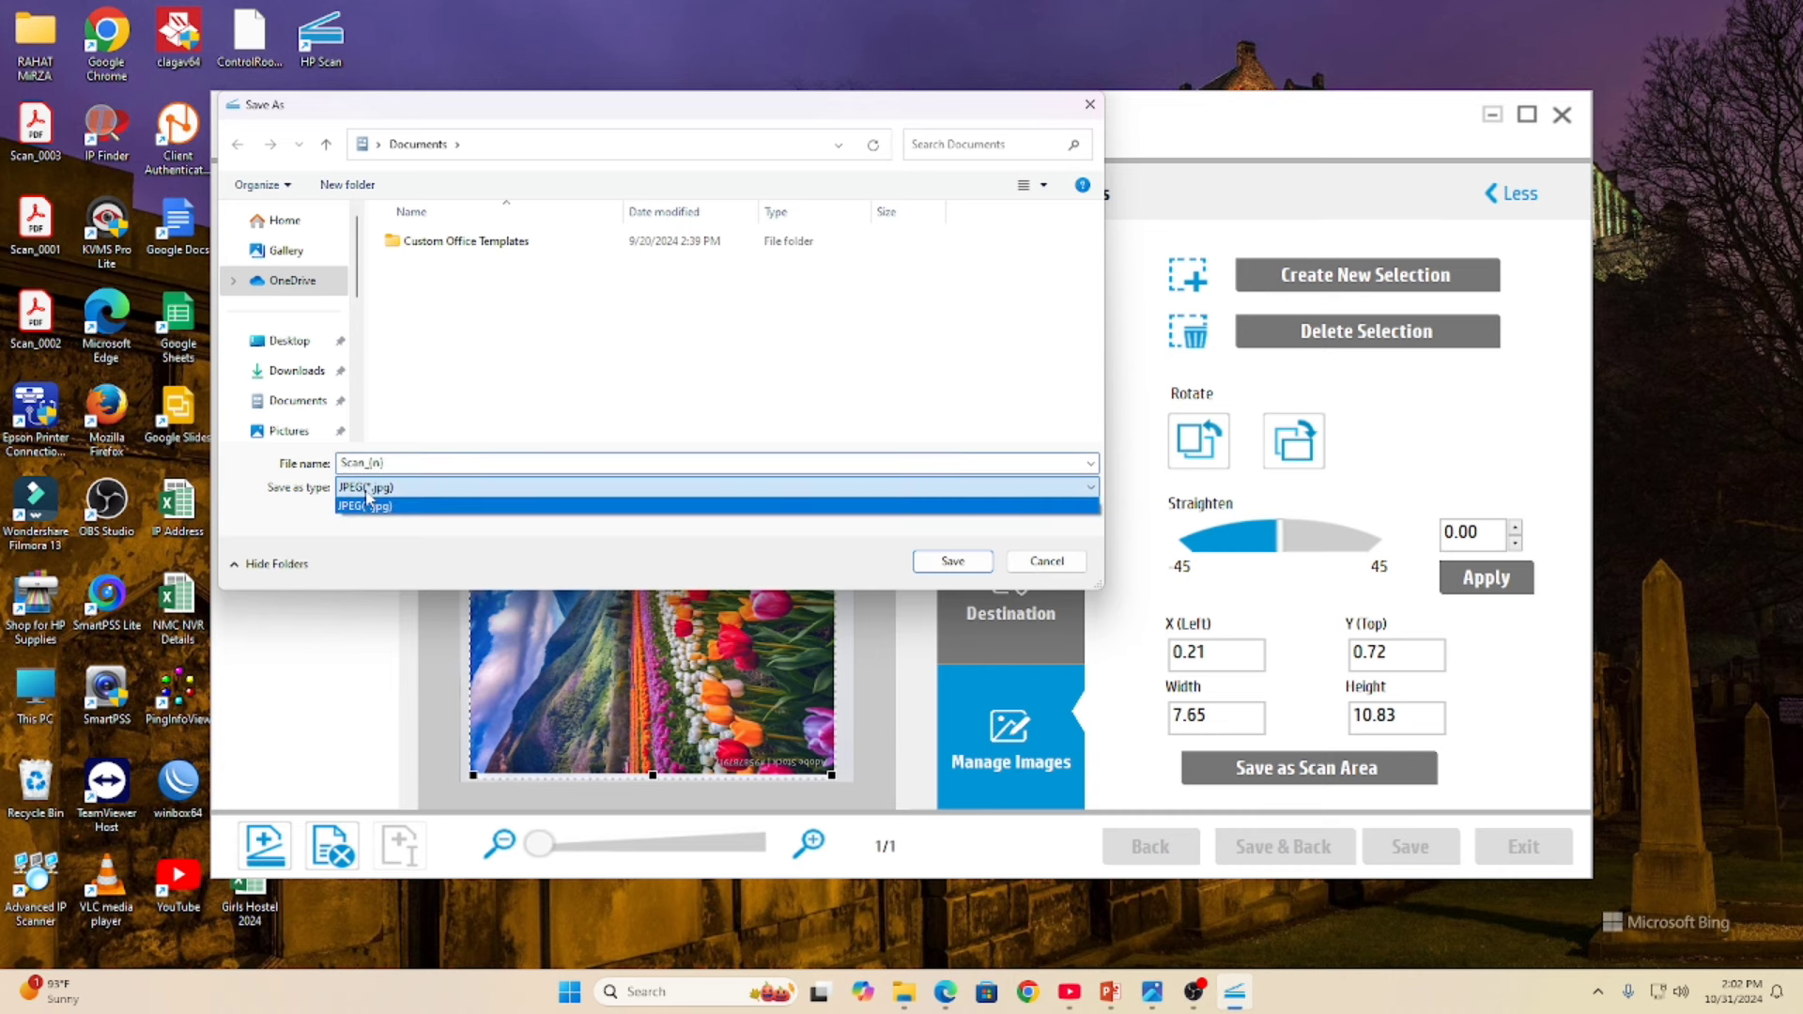
{"action": "left_click", "coordinate": [367, 499]}
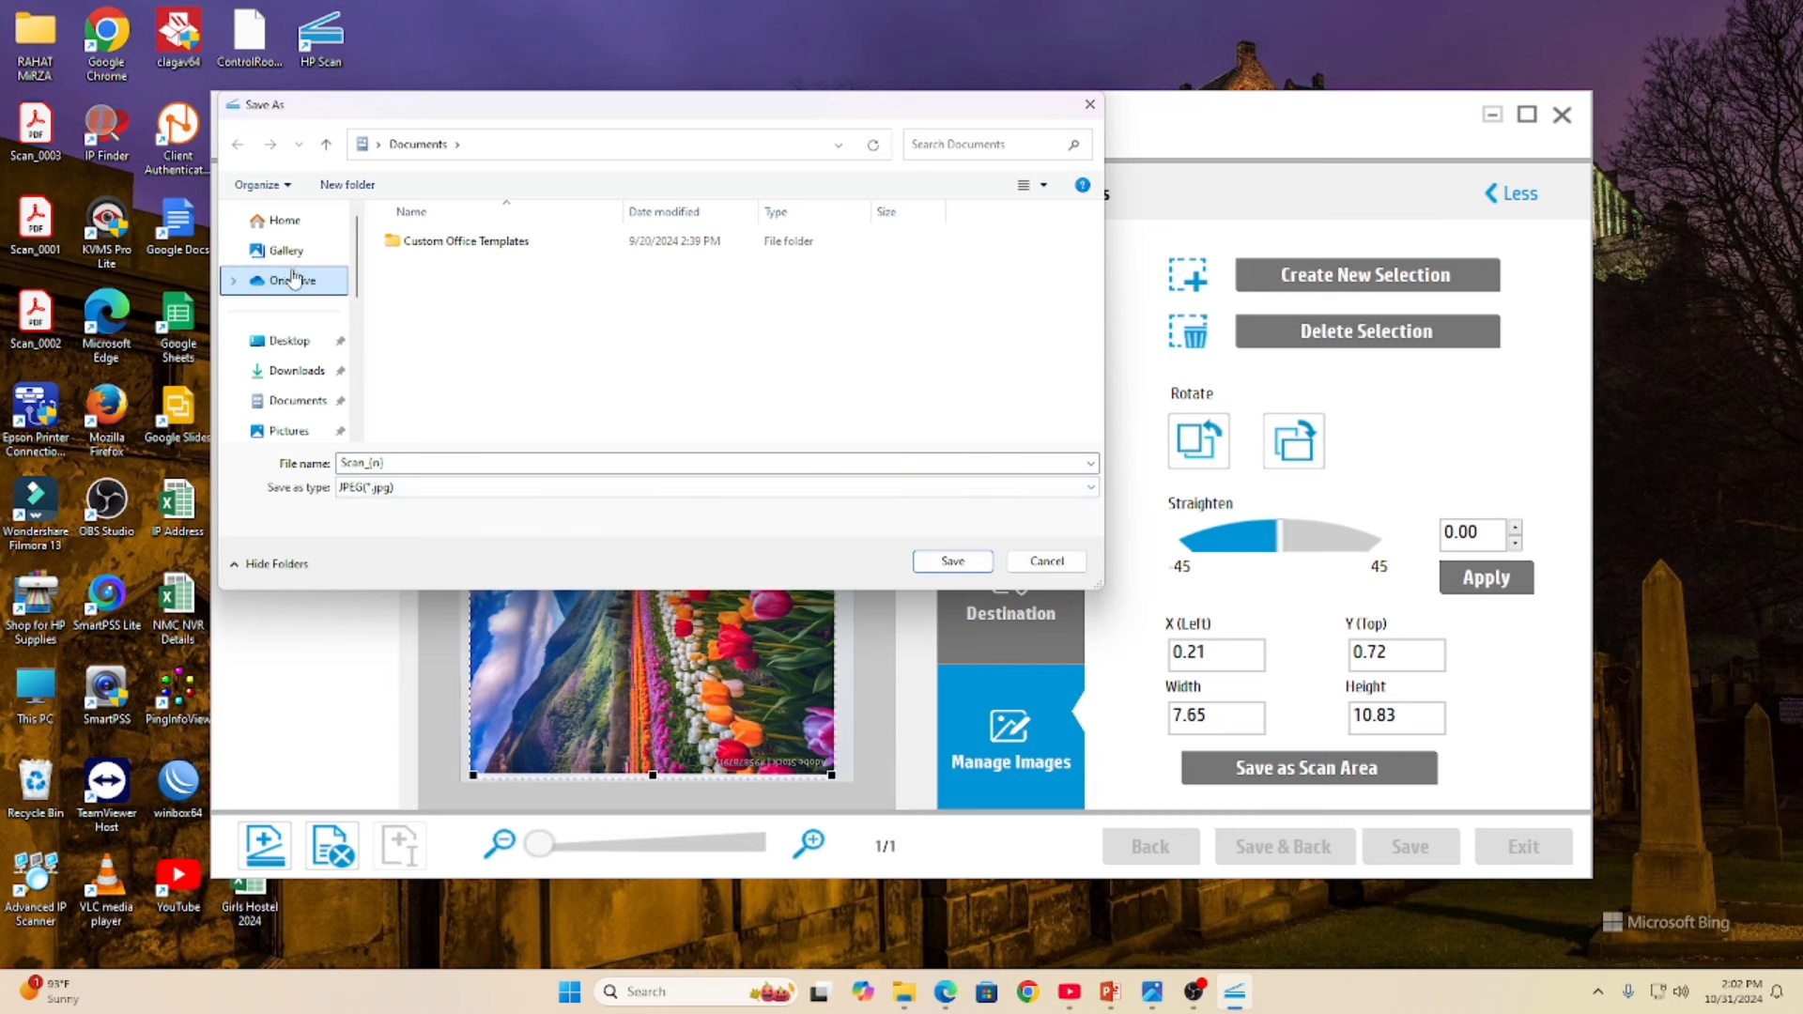
{"action": "left_click", "coordinate": [286, 341]}
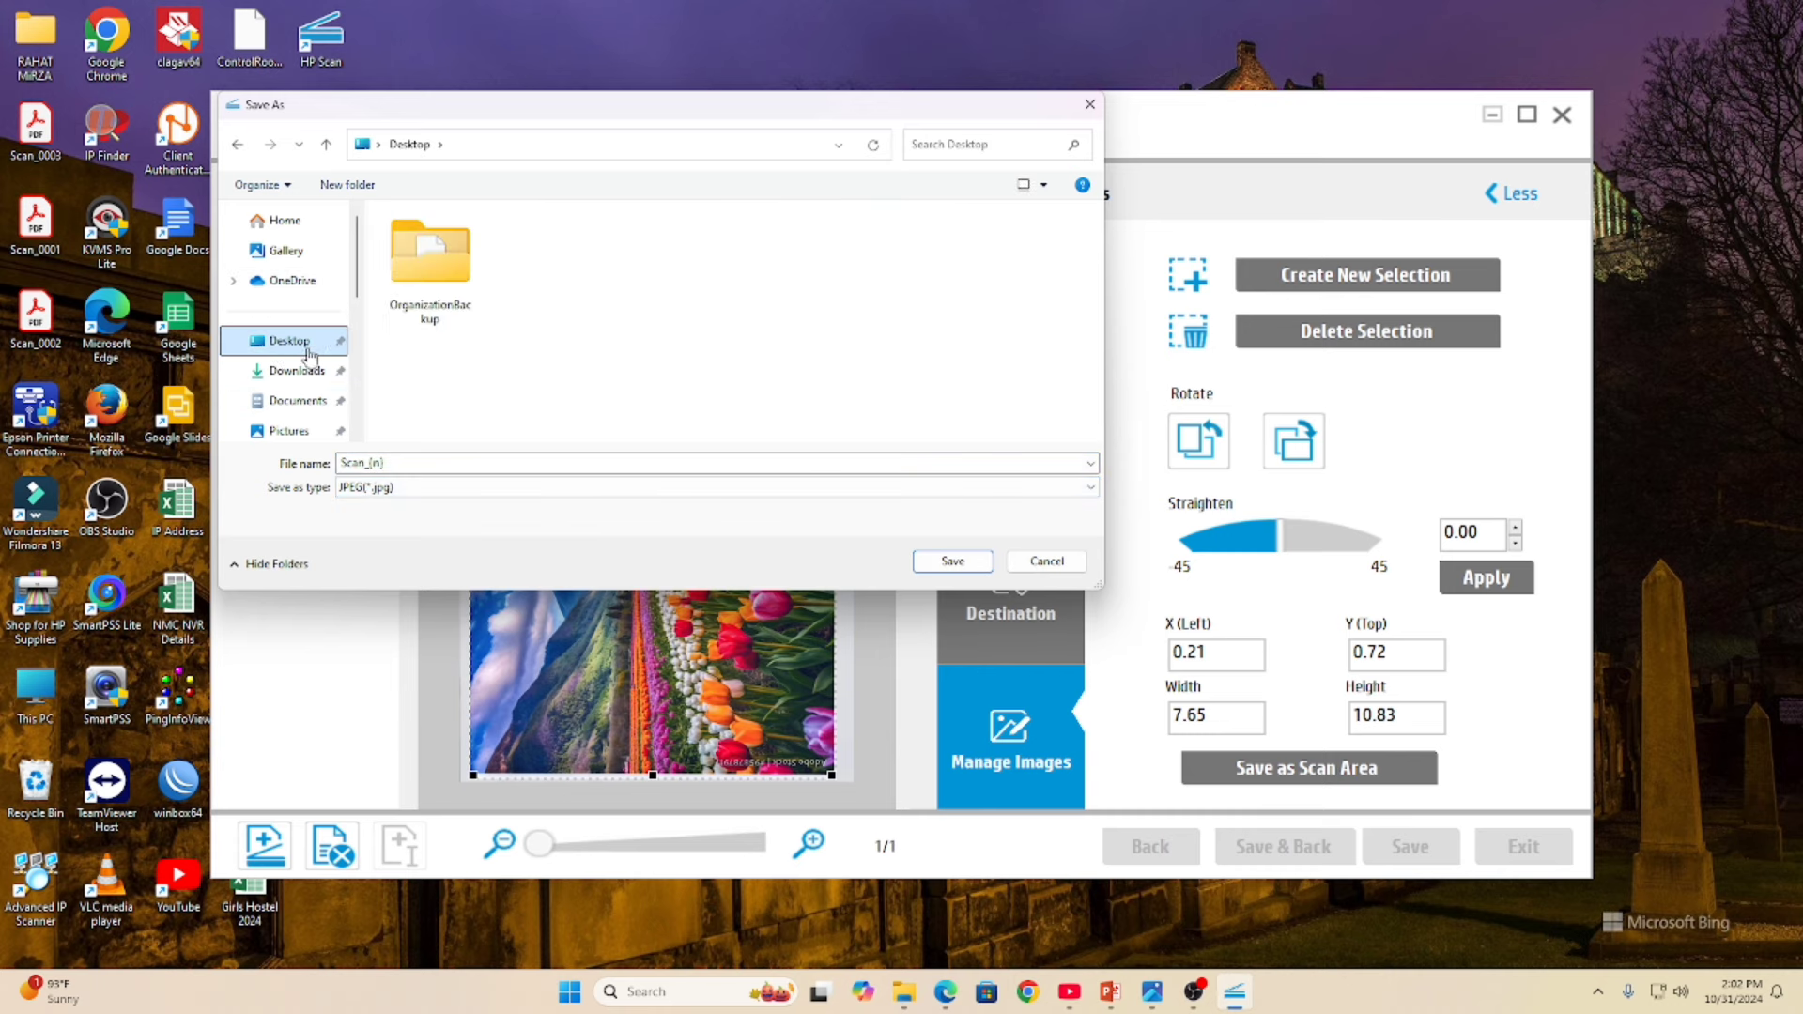
{"action": "double_click", "coordinate": [361, 463]}
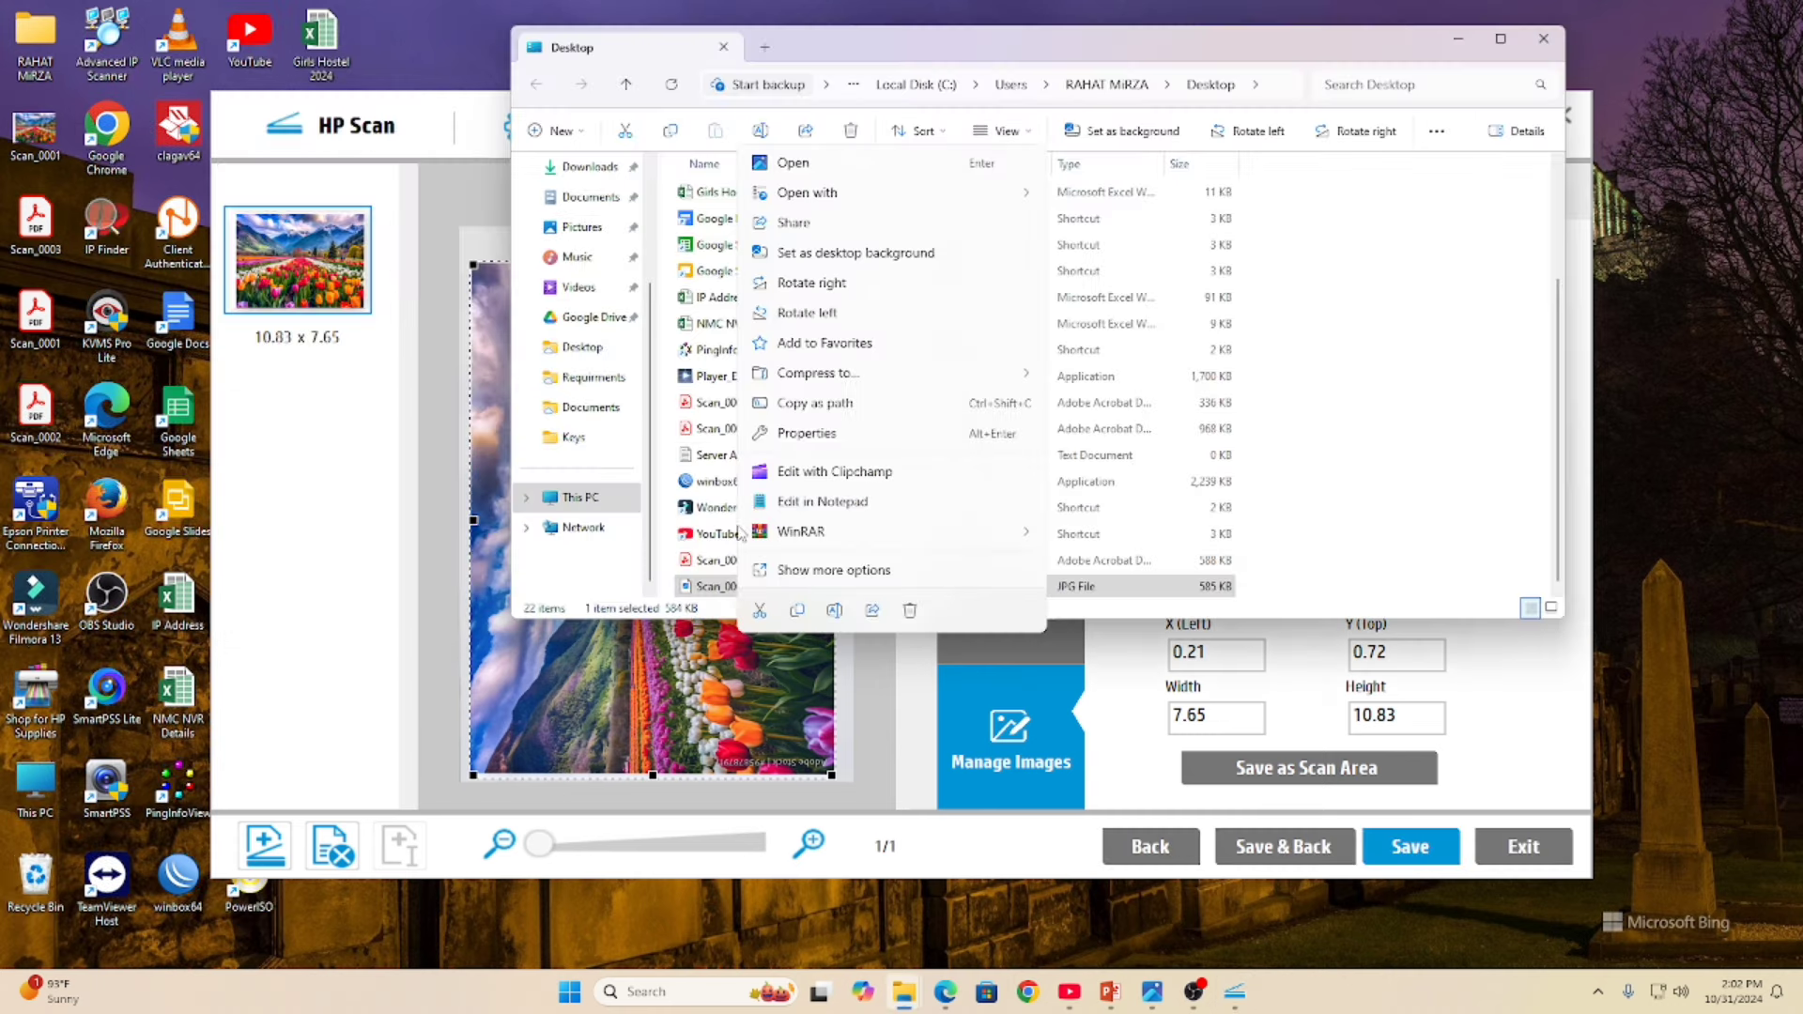